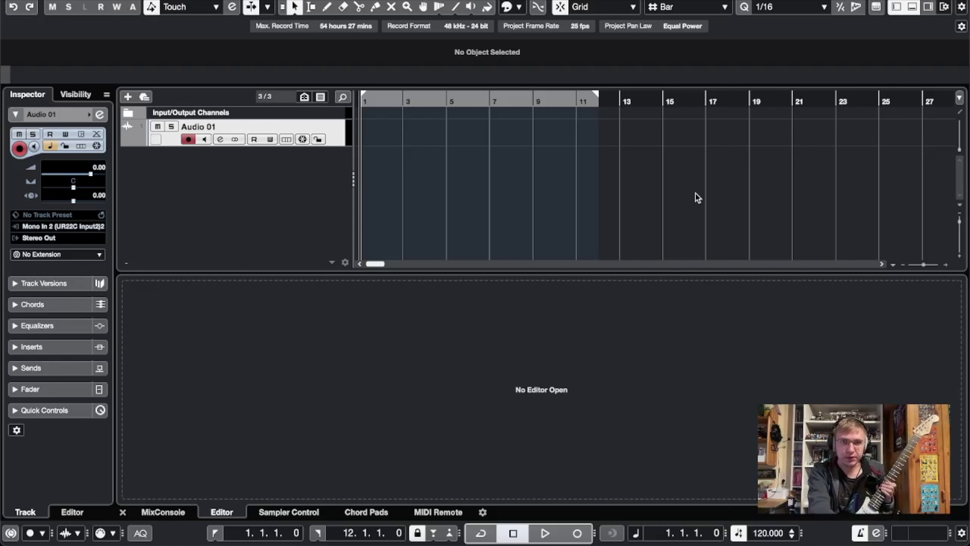
Record a guitar take on the Audio 01 track from bar 1 to about bar 19 and select the recorded clip.
key(KP_Multiply)
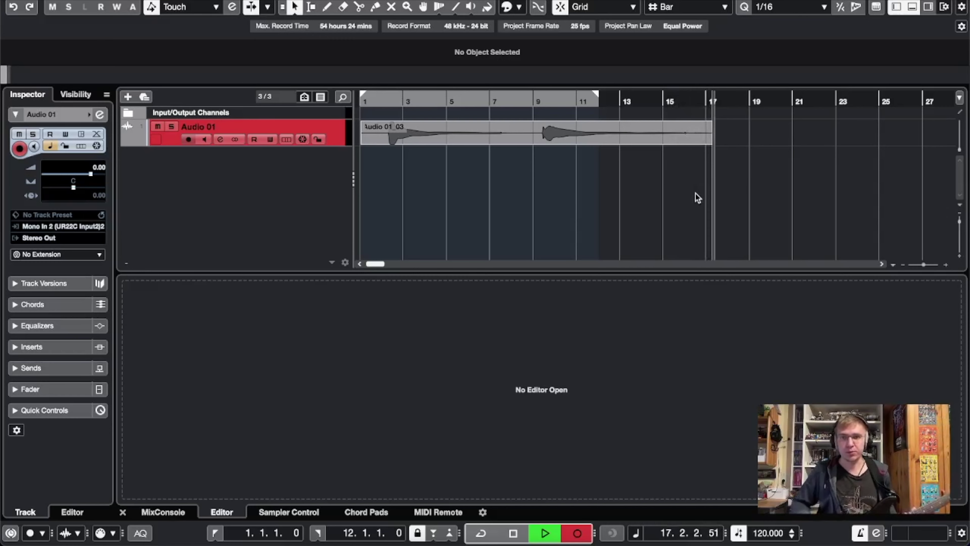
key(space)
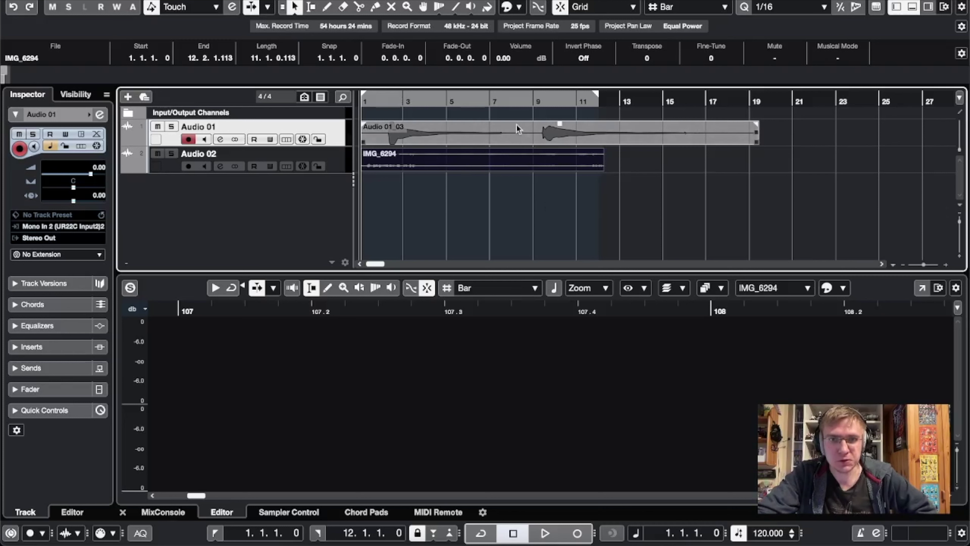
click(516, 131)
click(718, 225)
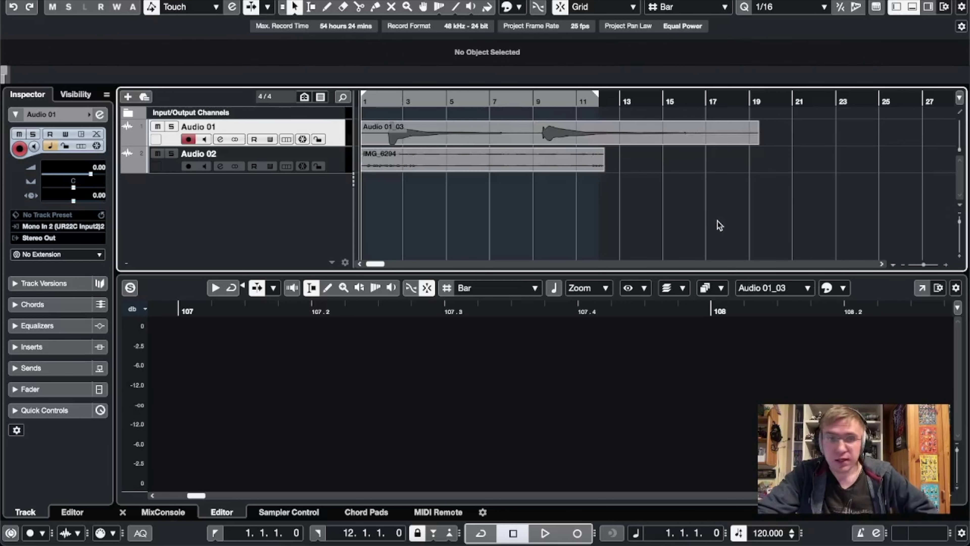
click(413, 135)
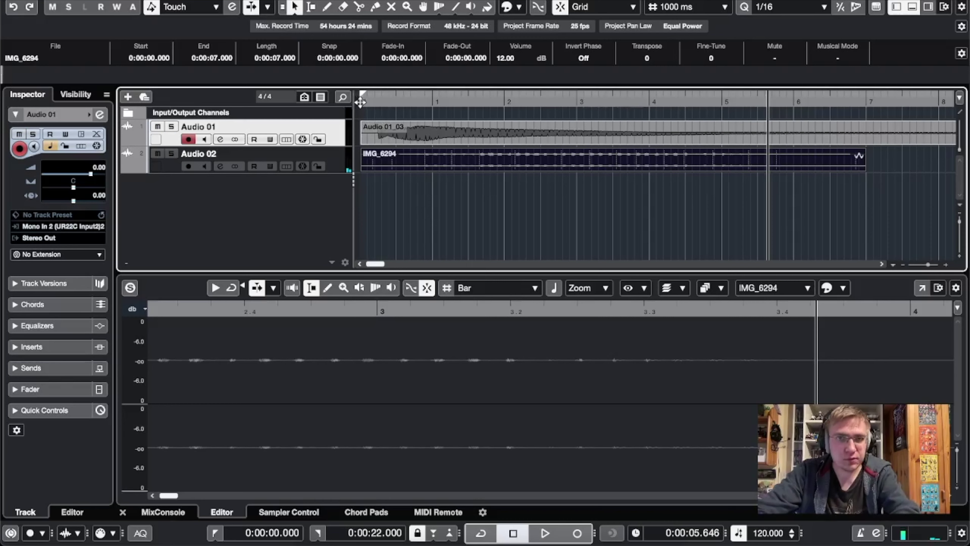
Play the guitar take together with the IMG_6294 clip from the start.
click(360, 99)
key(space)
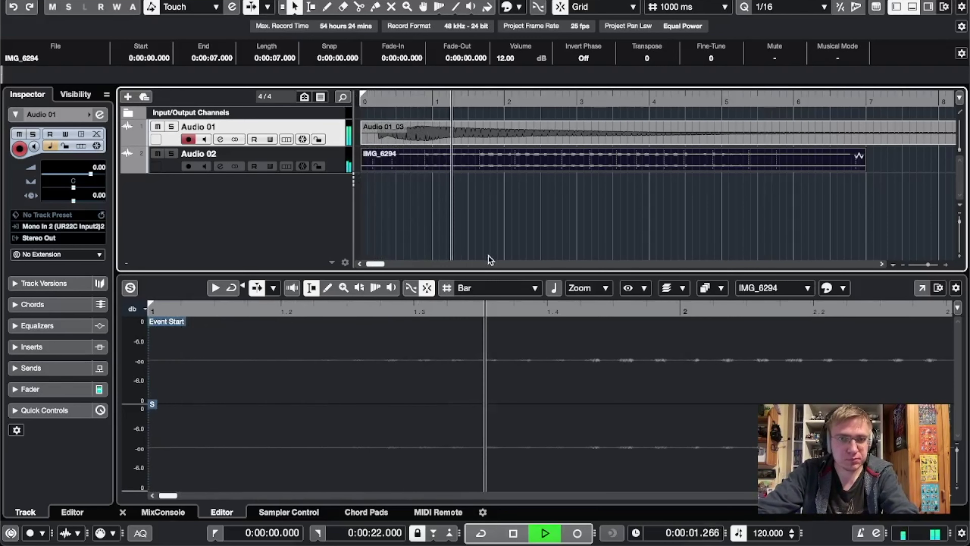
key(space)
key(h)
key(h)
key(h)
key(h)
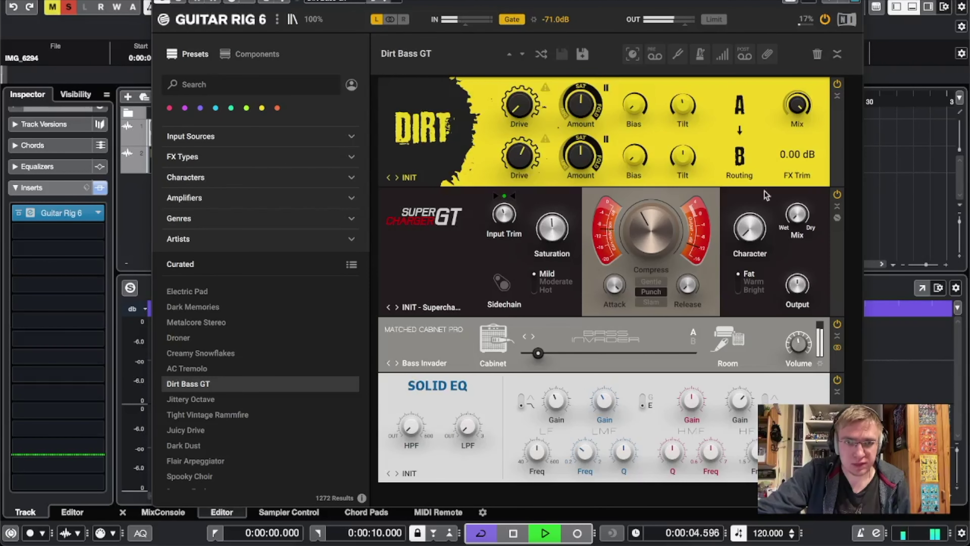
Clear the Guitar Rig 6 rack on the Guitar track, load the Dark Dust preset and close the plug-in.
click(818, 54)
double_click(185, 423)
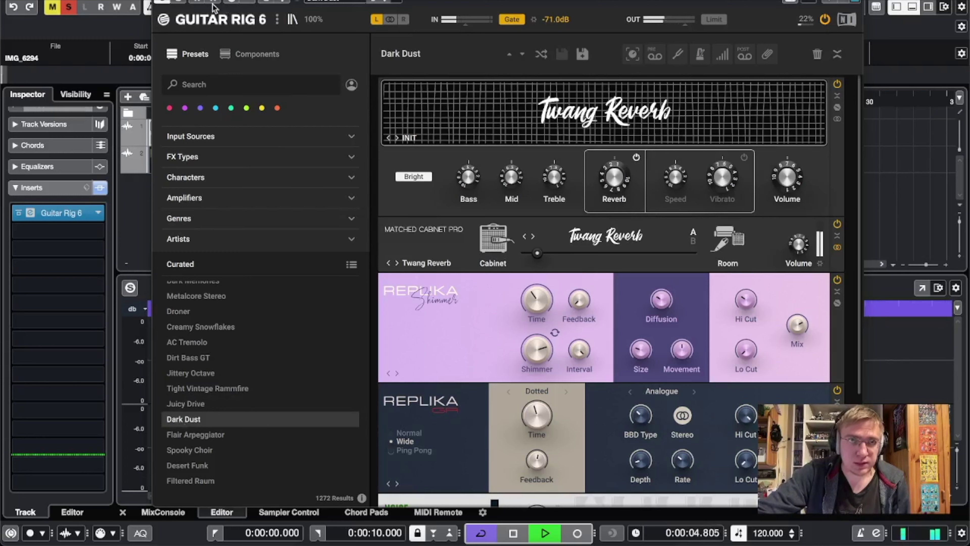
click(161, 1)
click(425, 195)
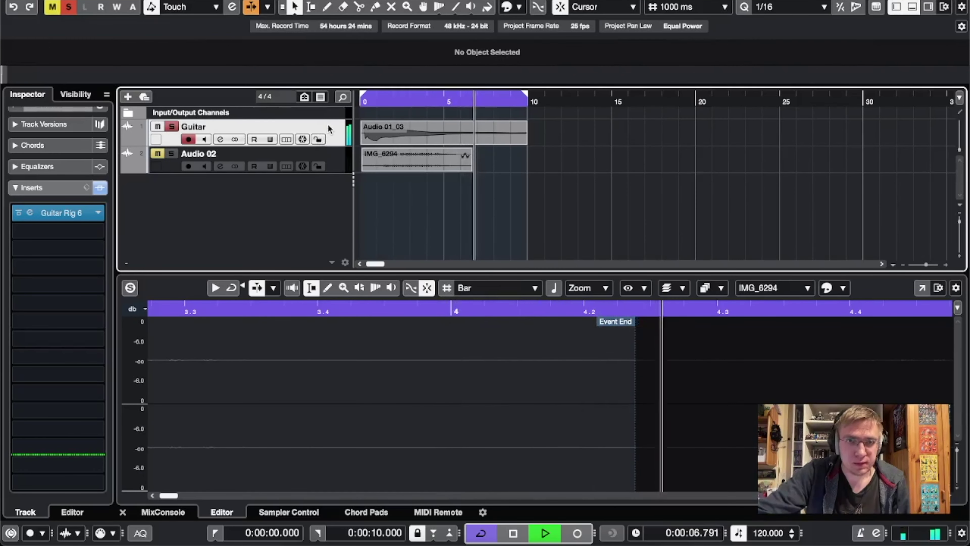
Duplicate the Guitar track with its clip and Guitar Rig 6 insert.
right_click(338, 134)
click(396, 177)
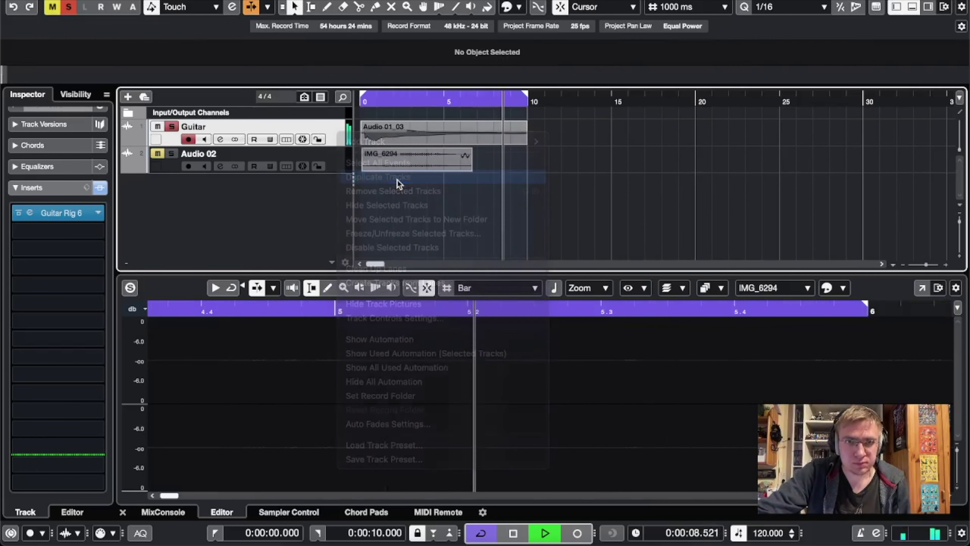
click(155, 154)
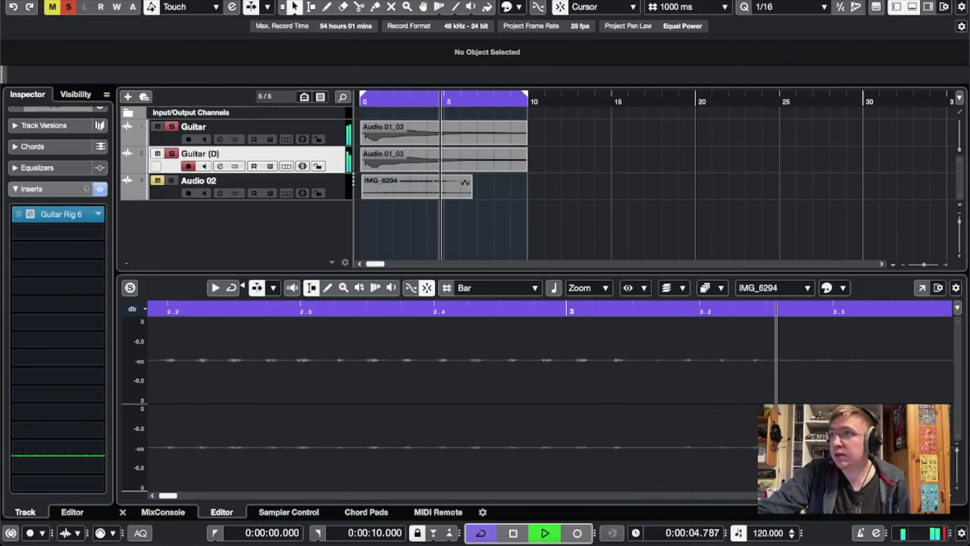
Check the Guitar Rig 6 insert's preset and play the two soloed guitar tracks from the start.
click(30, 214)
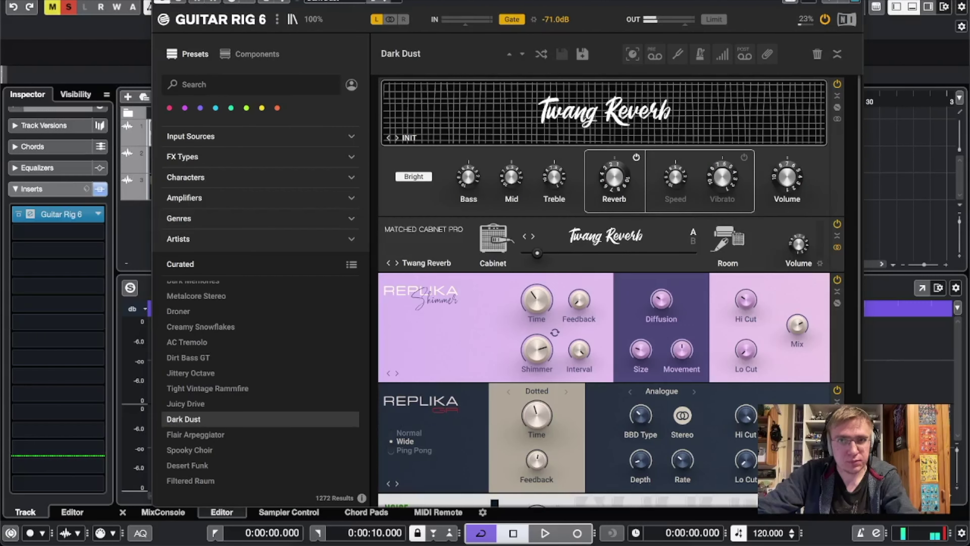
key(super+w)
key(space)
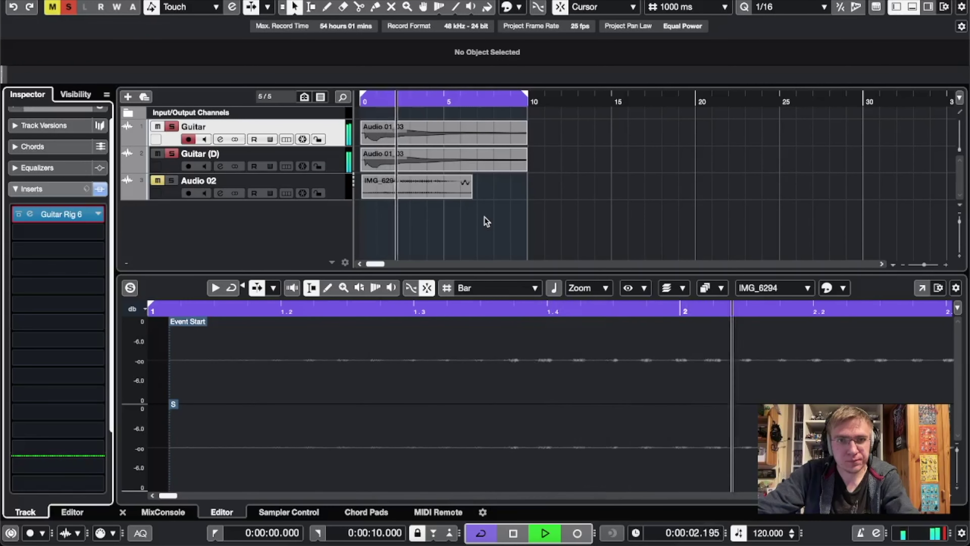
key(space)
click(365, 96)
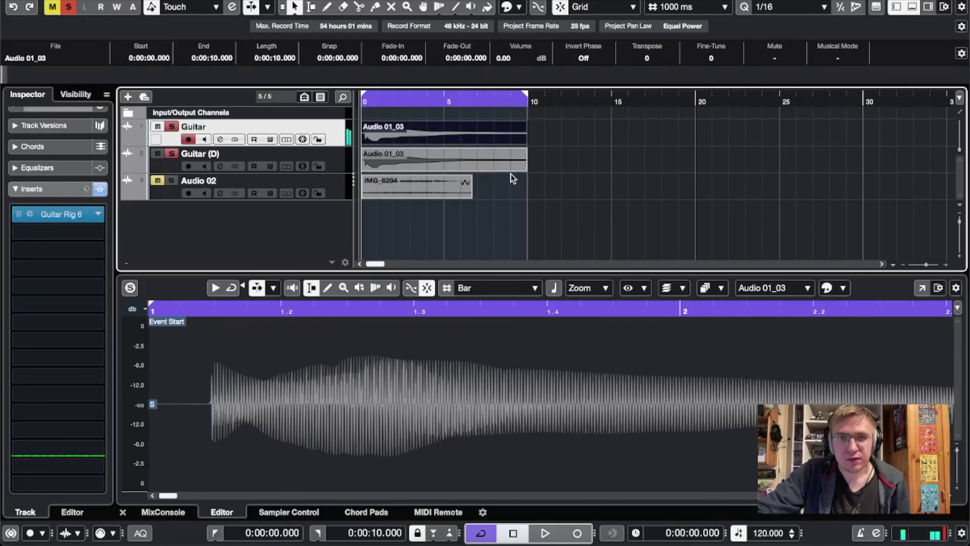
Set the transposition of the original Guitar track's clip to -12 and audition it with the duplicate.
key(h)
key(h)
key(h)
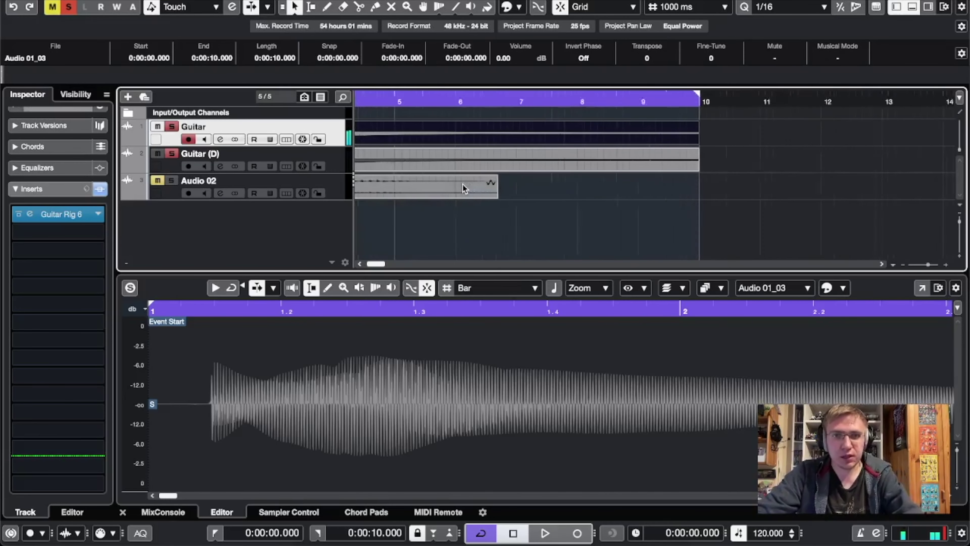
key(g)
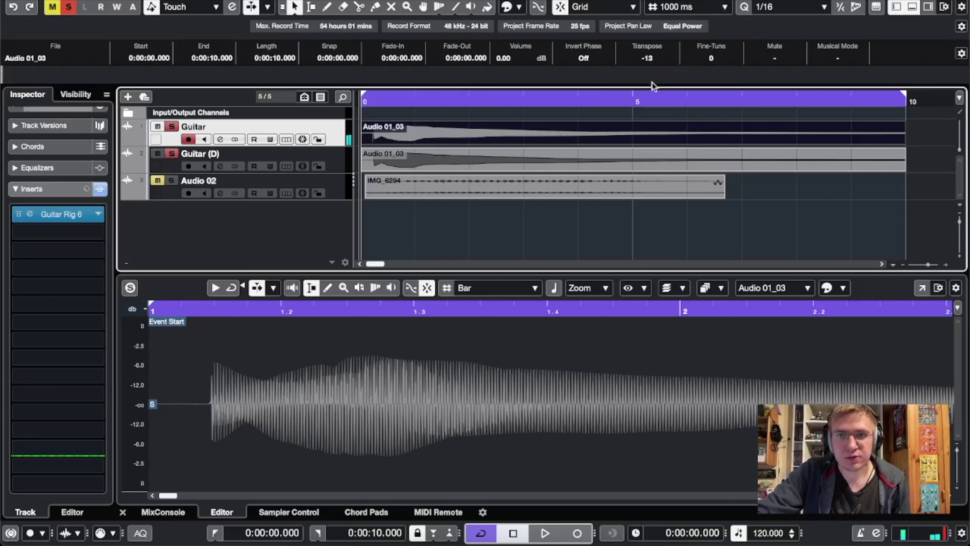
key(space)
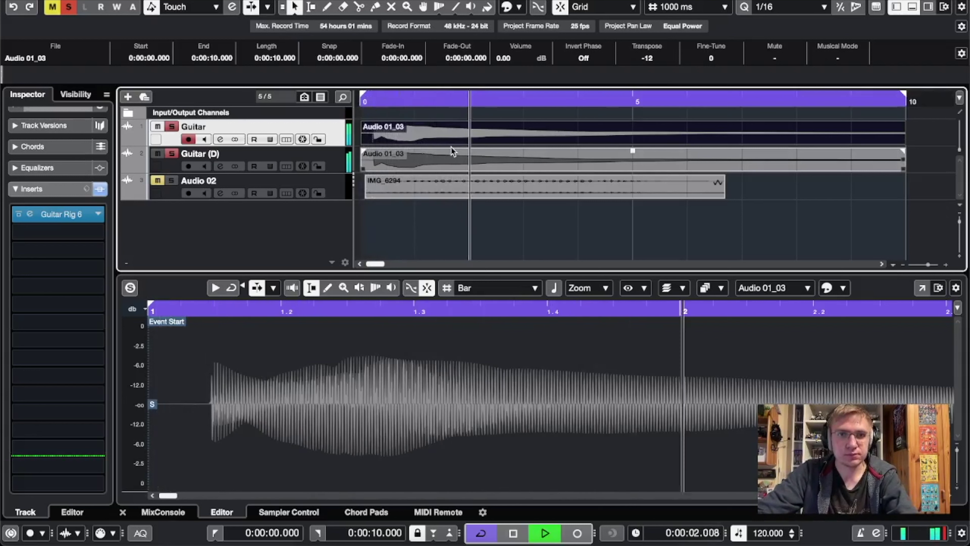
key(space)
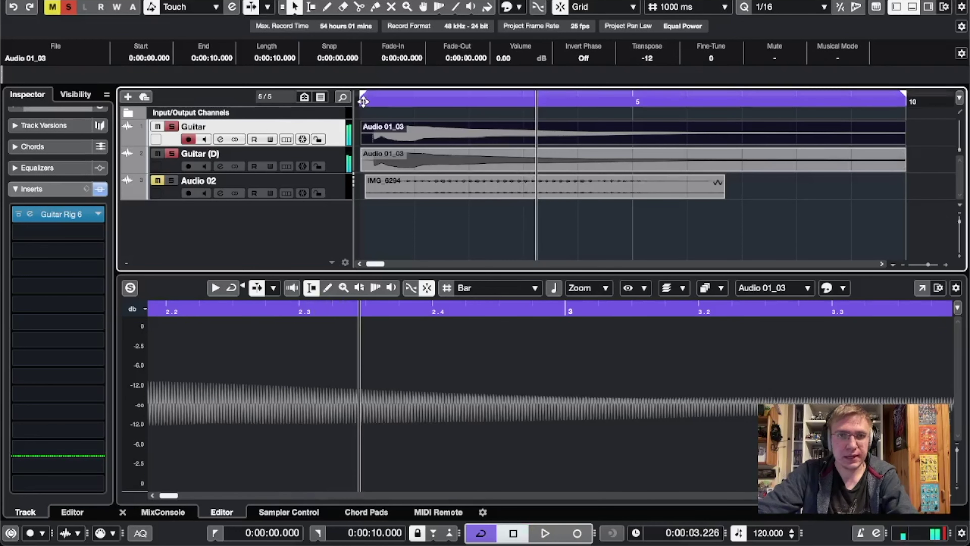
Lower the original Guitar clip's volume to -12 dB while auditioning it soloed, and remove the track's solo.
click(365, 99)
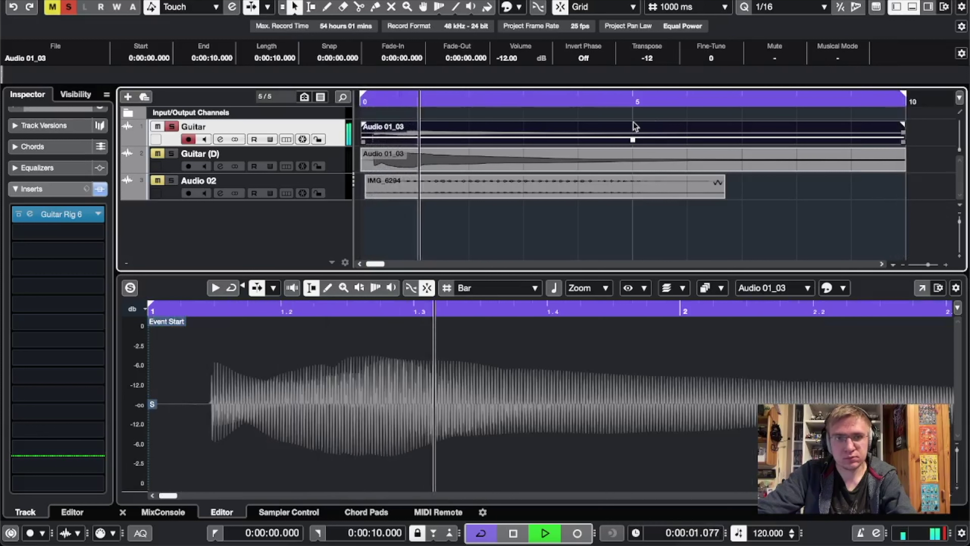
key(space)
click(172, 126)
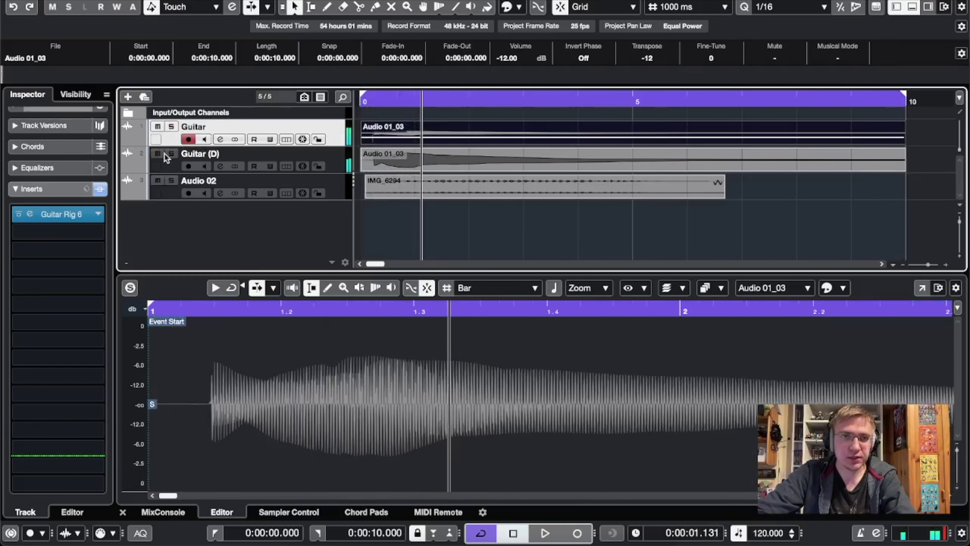
click(362, 98)
Solo the Guitar (D) track, set its clip's transposition to -12 and listen to it from the start.
click(340, 165)
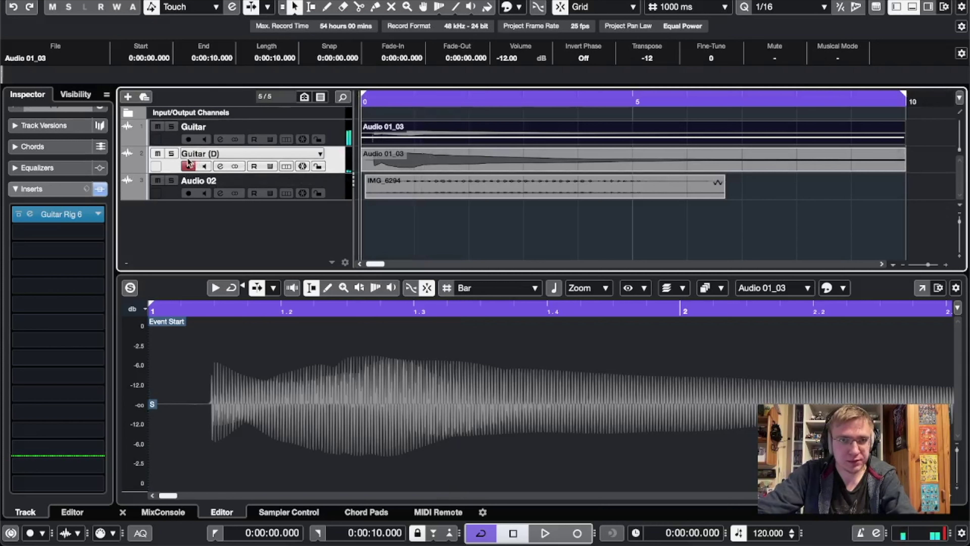
click(172, 153)
key(space)
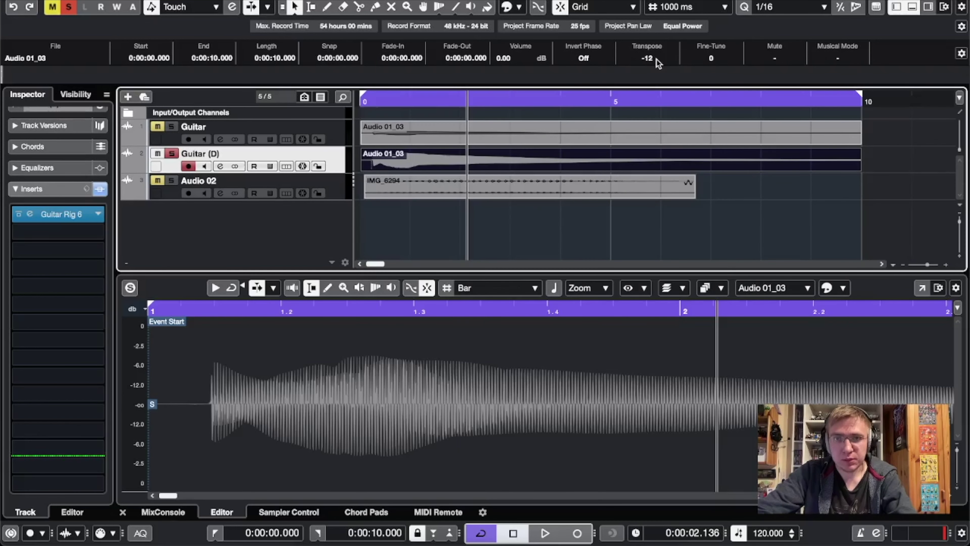
click(385, 98)
key(space)
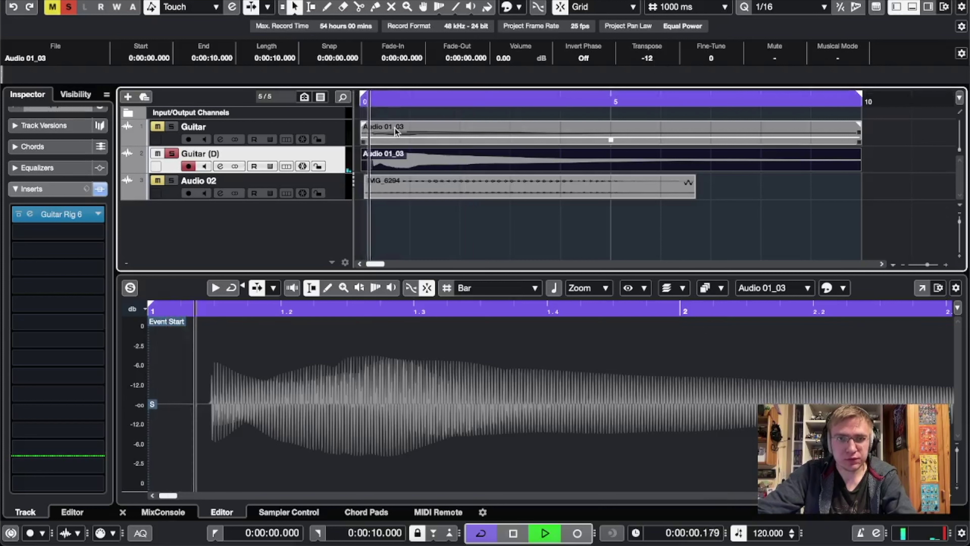
key(space)
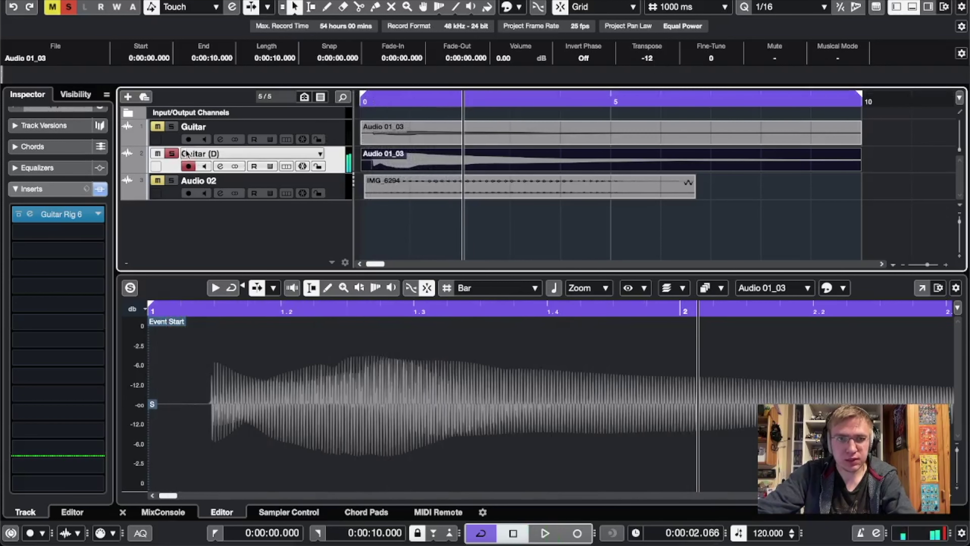
Solo the Guitar and Guitar (D) tracks together and listen to their blend from the start.
click(171, 154)
key(Home)
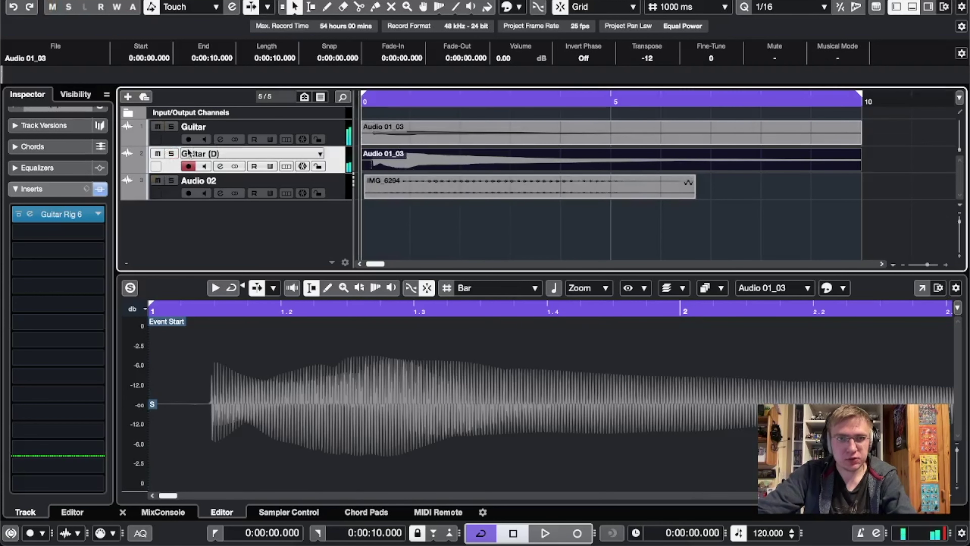
click(172, 154)
click(172, 126)
key(space)
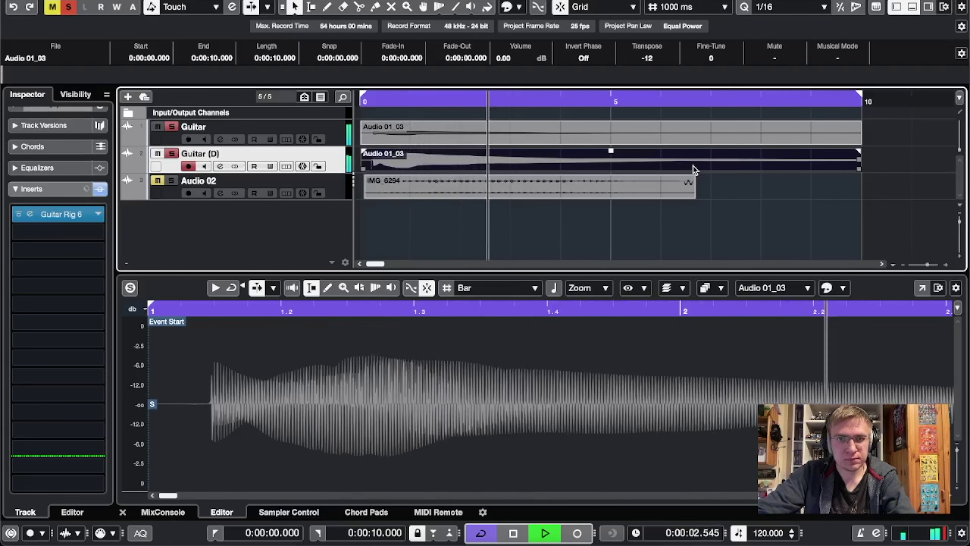
key(space)
Duplicate the Guitar (D) track to create a third guitar layer.
click(407, 130)
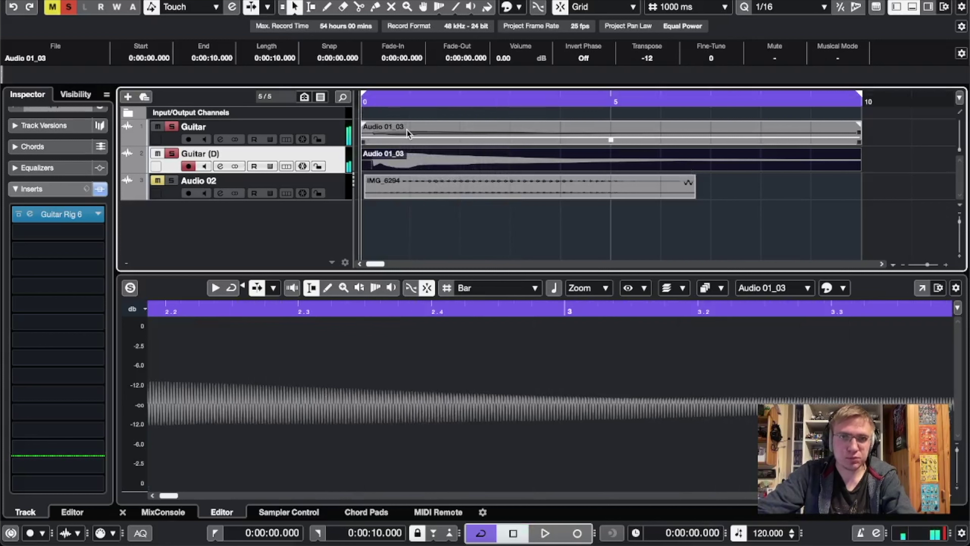
click(340, 169)
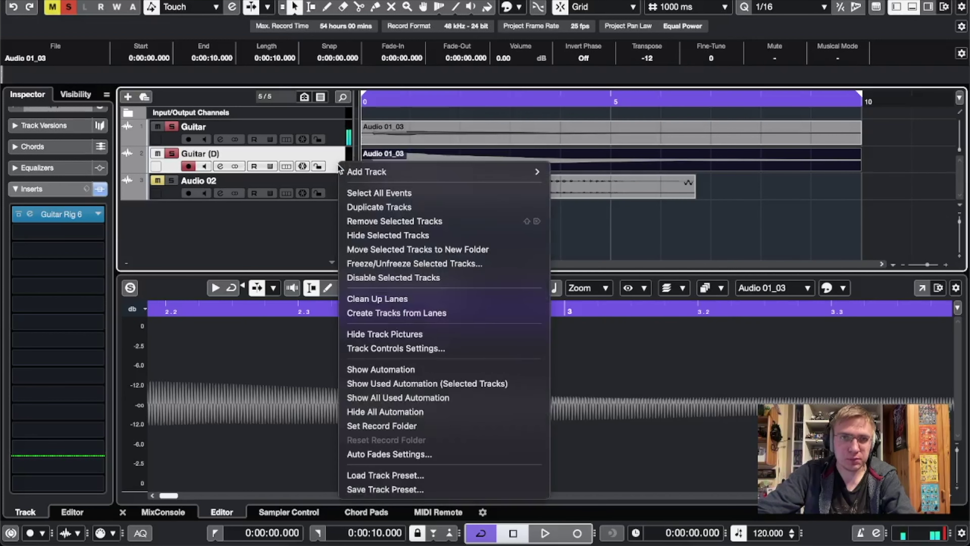
click(382, 207)
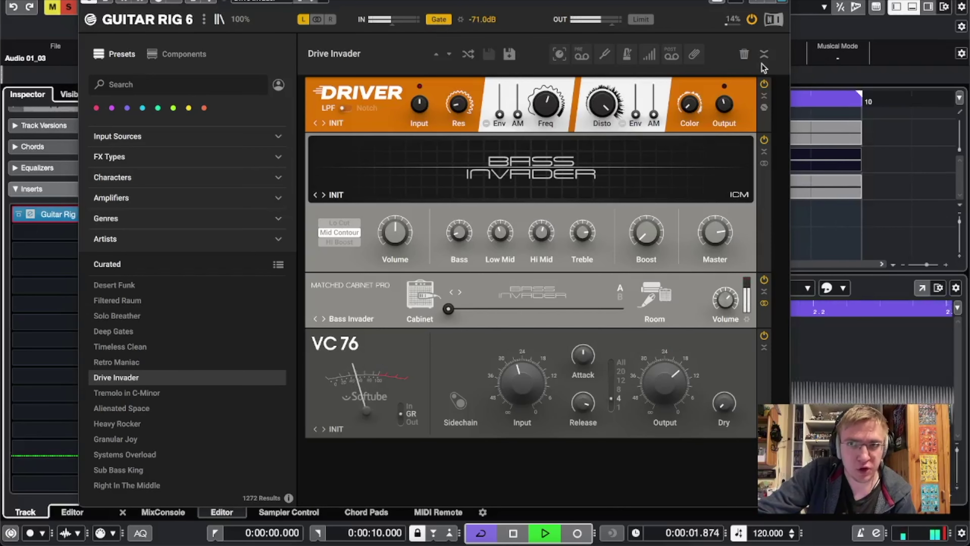
Audition Guitar Rig 6 presets on the third guitar track, including Systems Overload and Dirt Injector, clearing the rack between them.
key(Down)
key(Down)
key(Down)
key(Down)
key(Down)
key(Down)
key(Down)
key(Down)
key(Down)
key(Down)
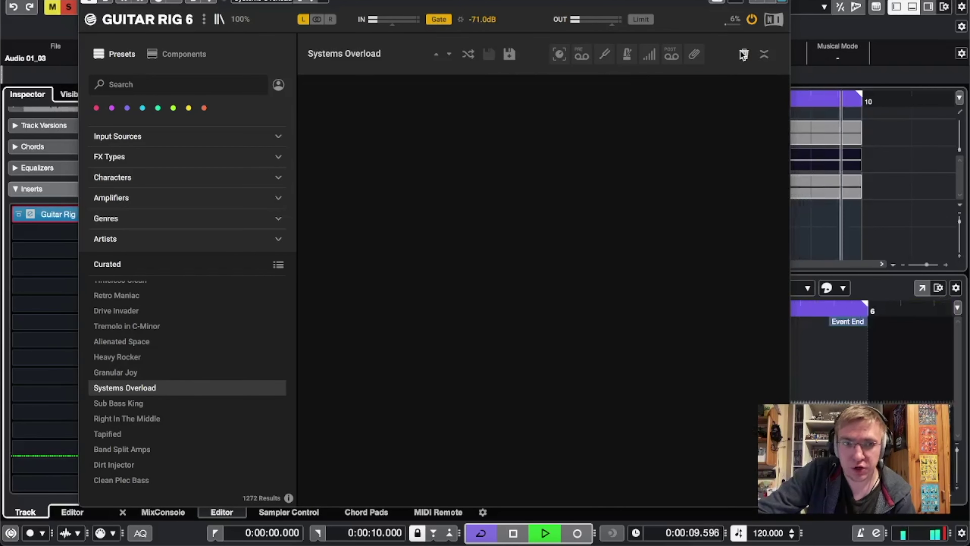
click(743, 55)
scroll(171, 354, down, 5)
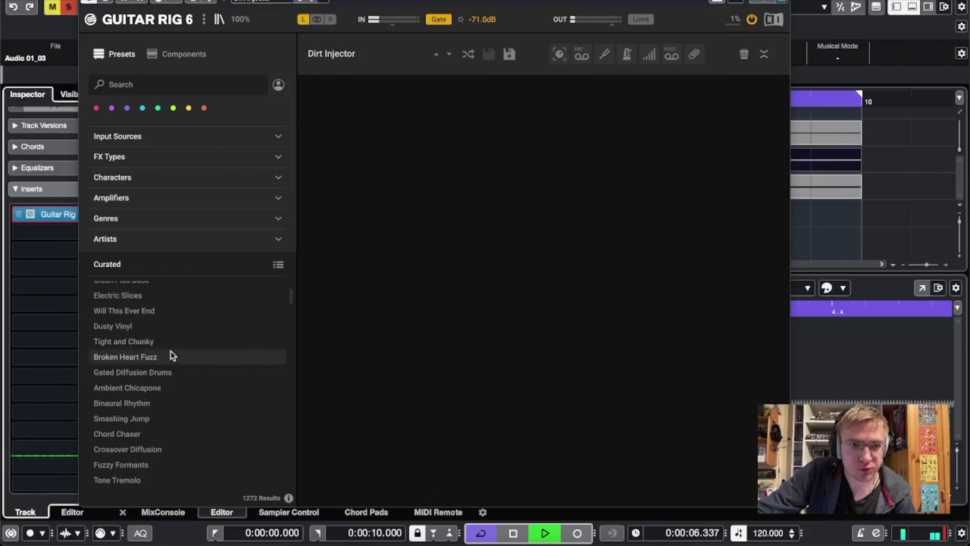
click(237, 379)
click(744, 55)
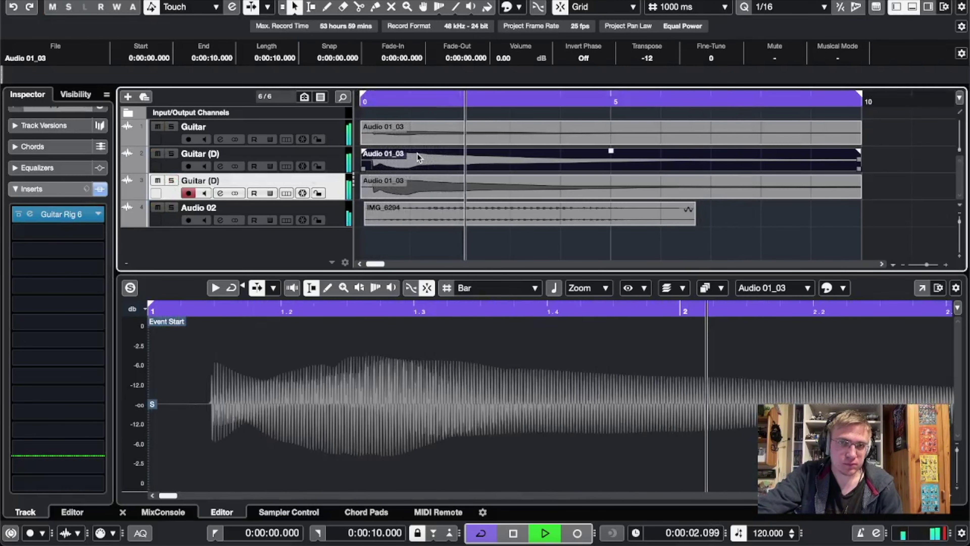
key(space)
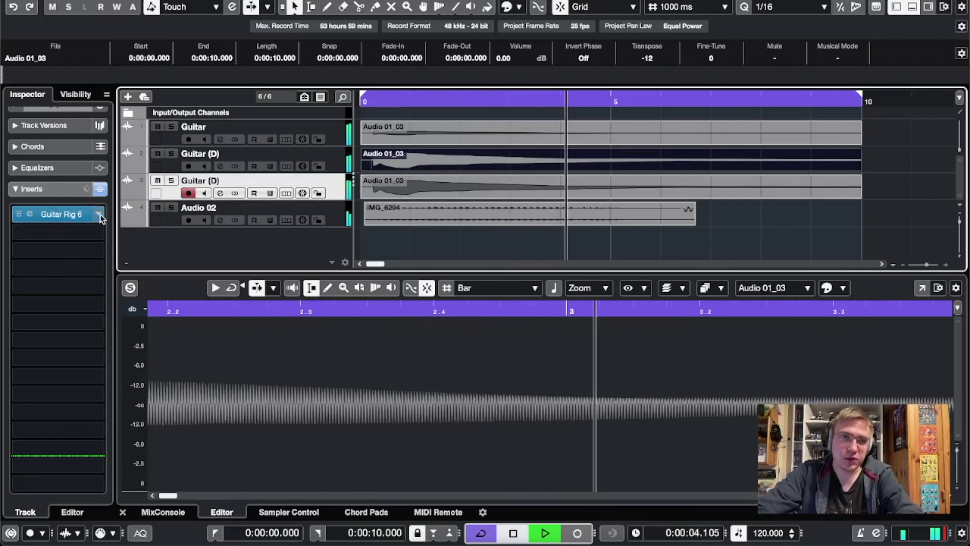
Replace Guitar Rig 6 with AmpSimulator on the third guitar track, discarding the old plug-in's changes, and solo the track.
click(76, 215)
click(65, 235)
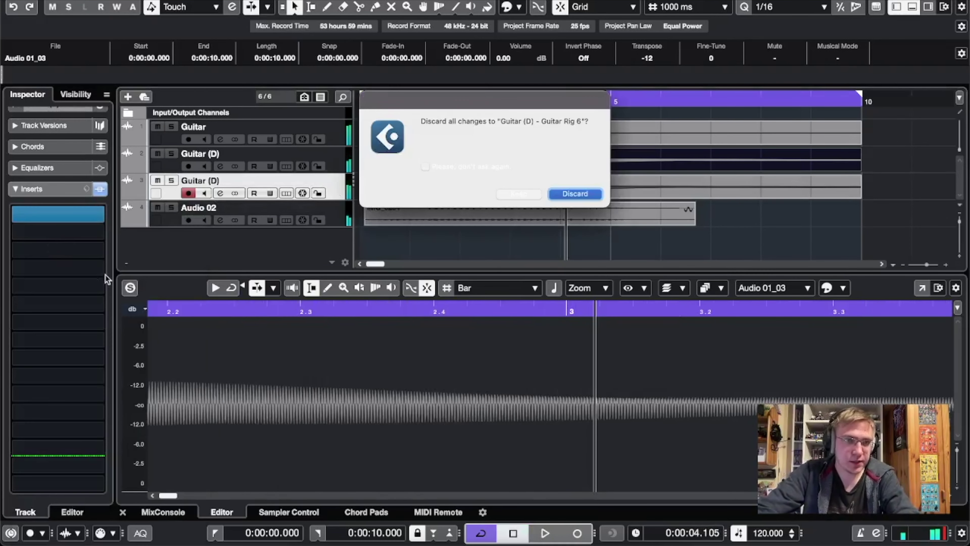
click(588, 196)
click(99, 215)
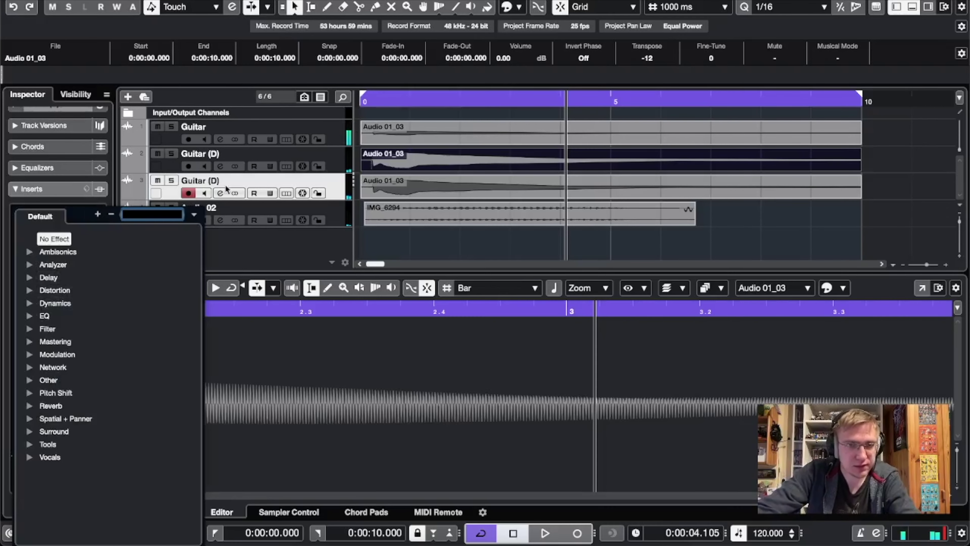
click(171, 182)
click(77, 315)
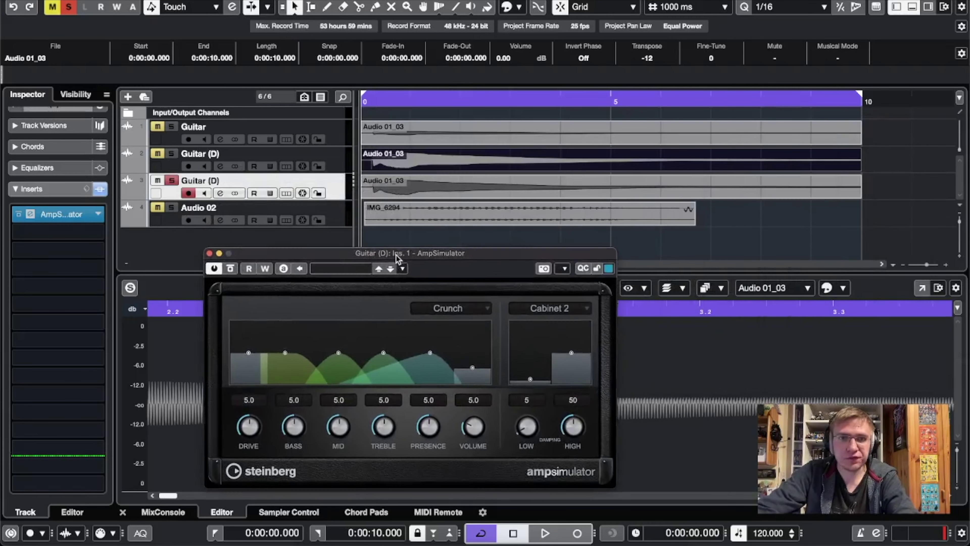
Set the AmpSimulator's drive to 8.3 and bass to 9.4 while playing the soloed third guitar track.
key(space)
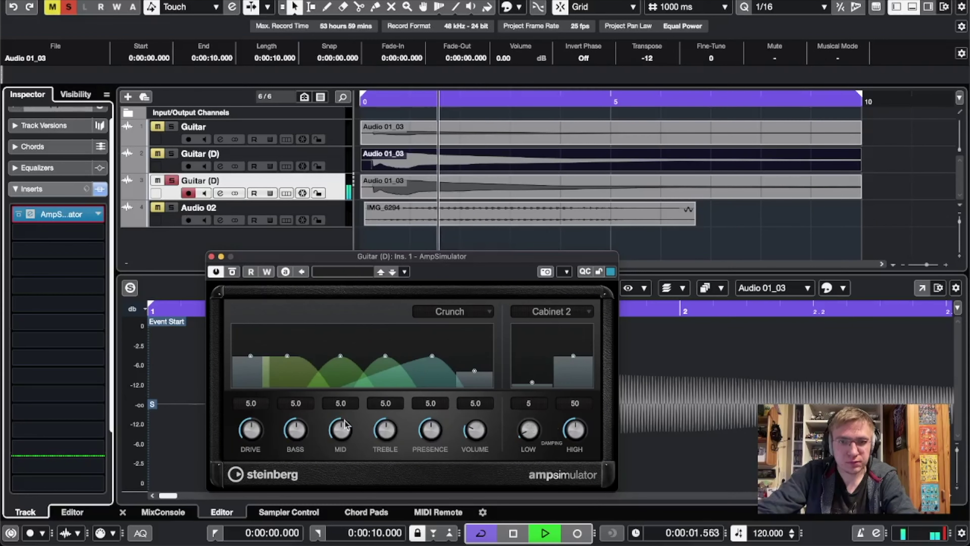
drag(248, 431, 246, 387)
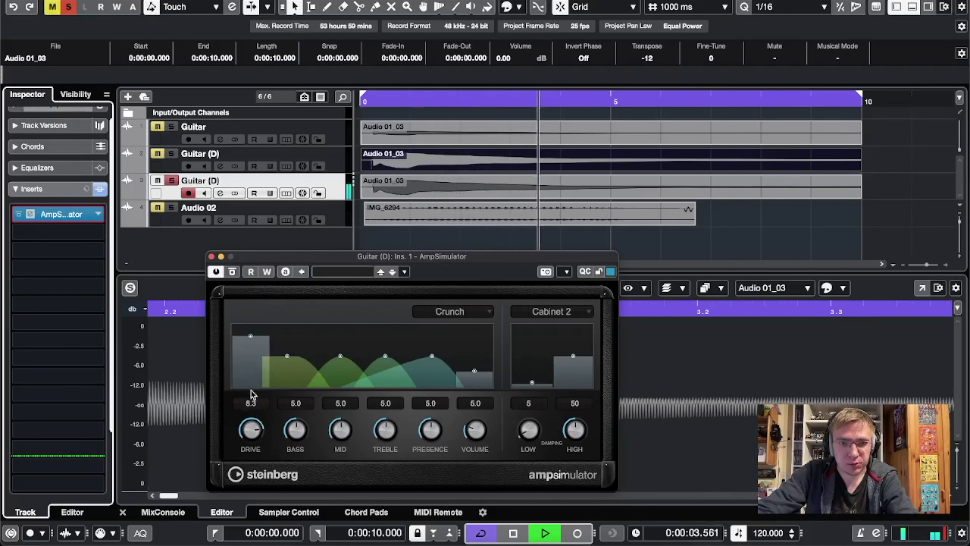
scroll(298, 387, up, 10)
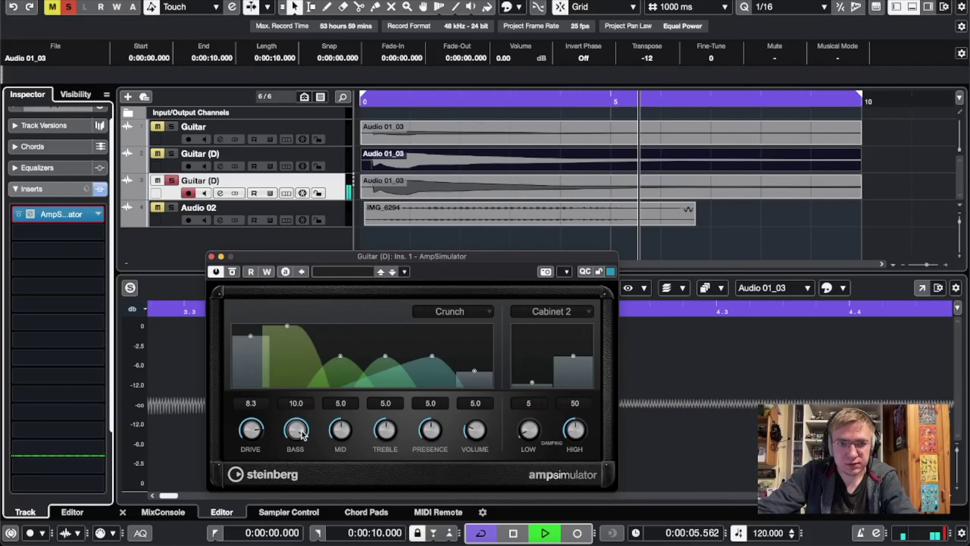
drag(299, 433, 298, 442)
key(space)
Replay the track from the start and set the AmpSimulator's mid to 7.8 and presence to 8.3.
click(359, 103)
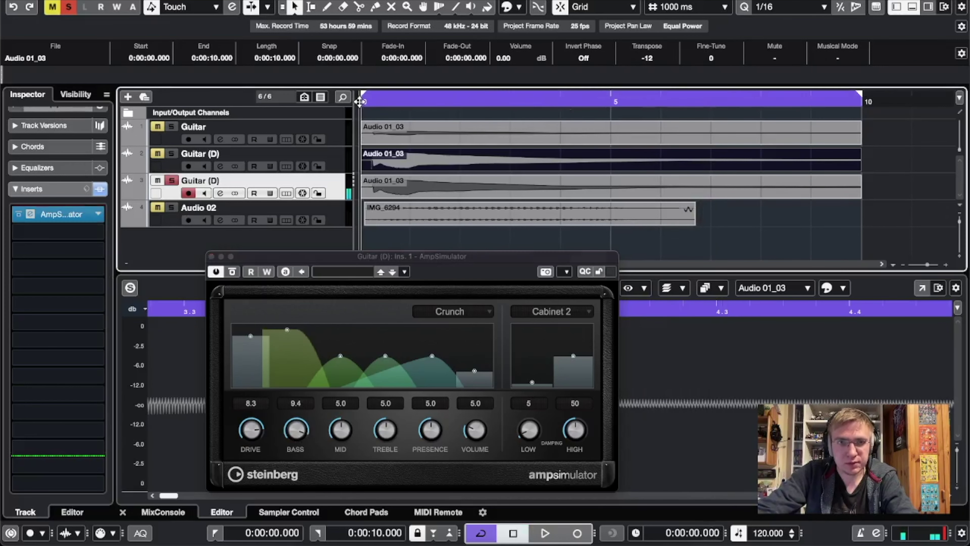
key(space)
key(space)
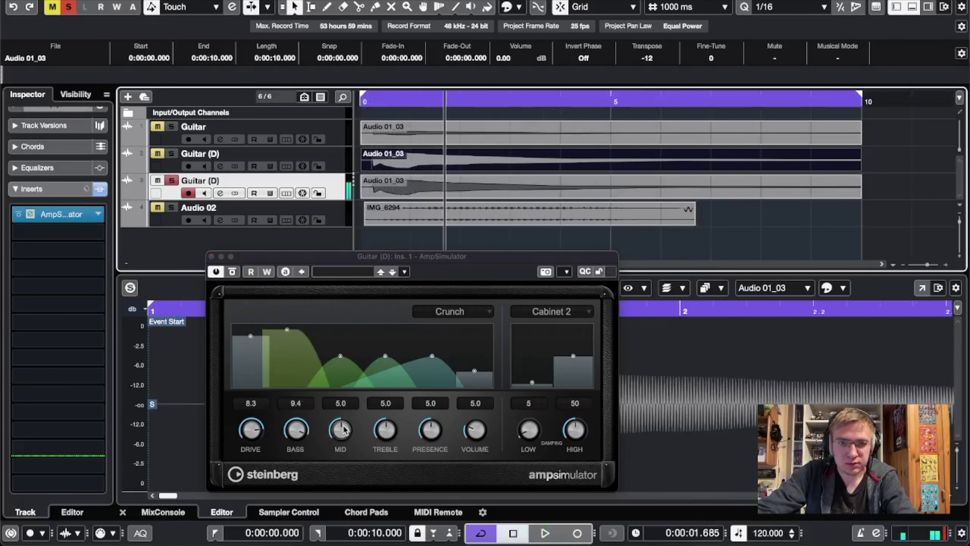
drag(342, 429, 349, 395)
drag(441, 435, 424, 414)
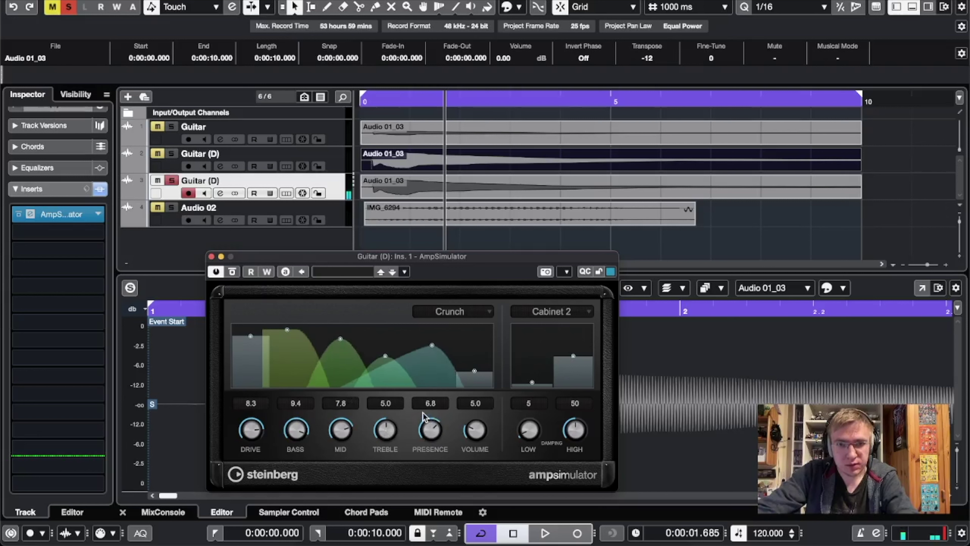
Set the AmpSimulator's volume to 7.5, low damping to 65 and high damping to 30 while replaying the opening of the note.
click(385, 100)
key(space)
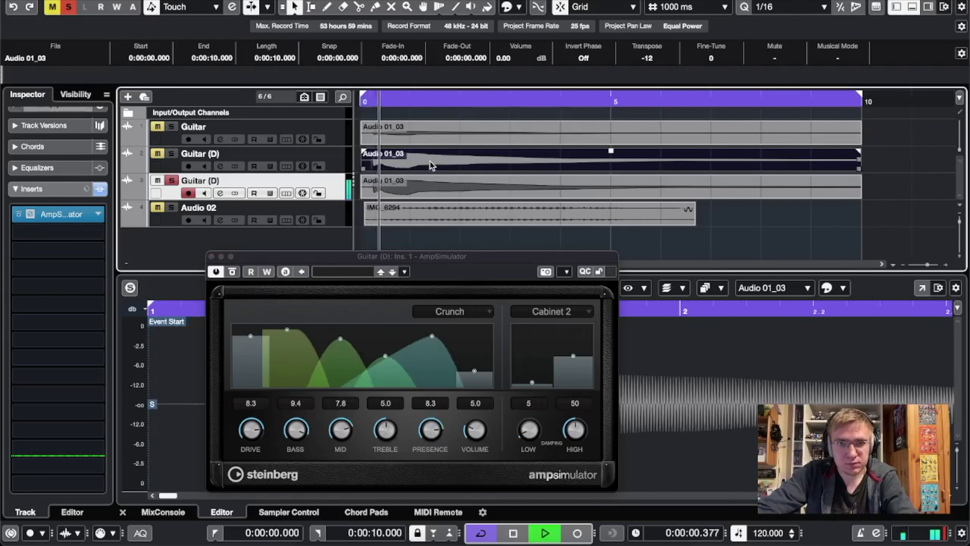
drag(488, 438, 490, 423)
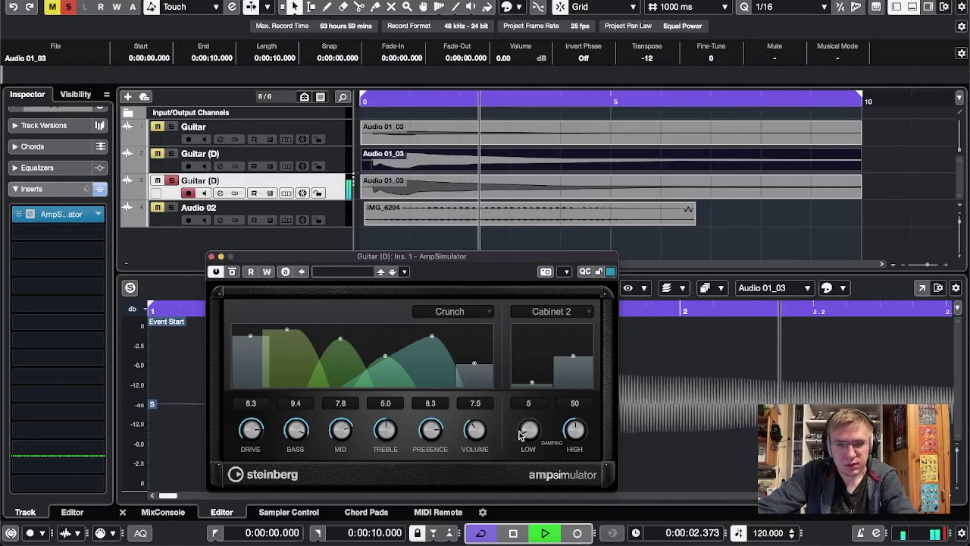
drag(529, 430, 529, 354)
drag(573, 424, 574, 448)
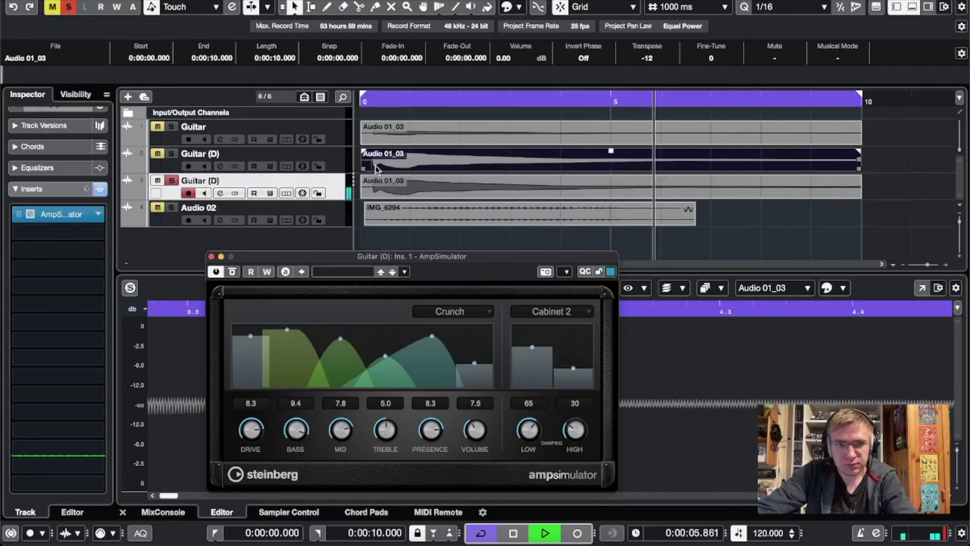
click(368, 100)
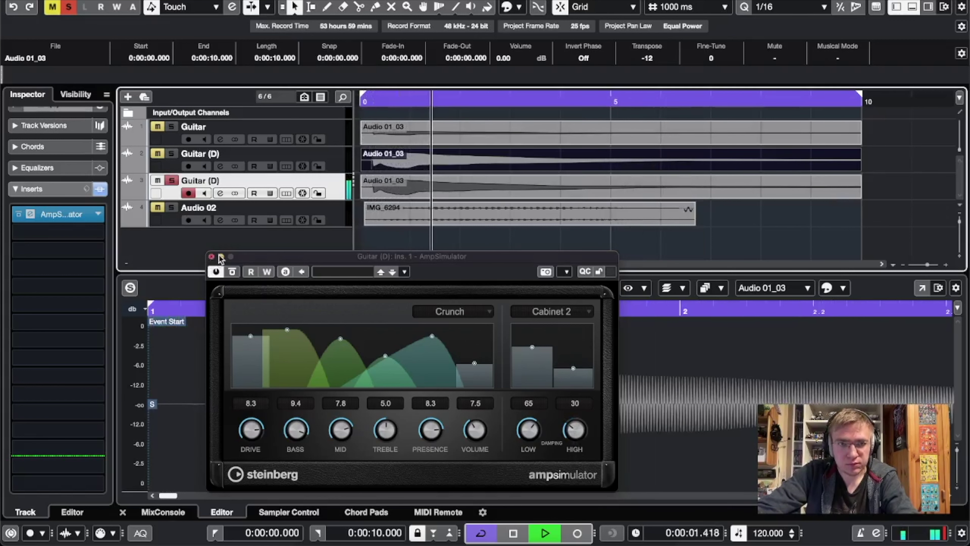
Stop playback, close the AmpSimulator and add the Raum reverb as the third guitar track's second insert.
key(space)
click(212, 255)
click(411, 211)
click(58, 214)
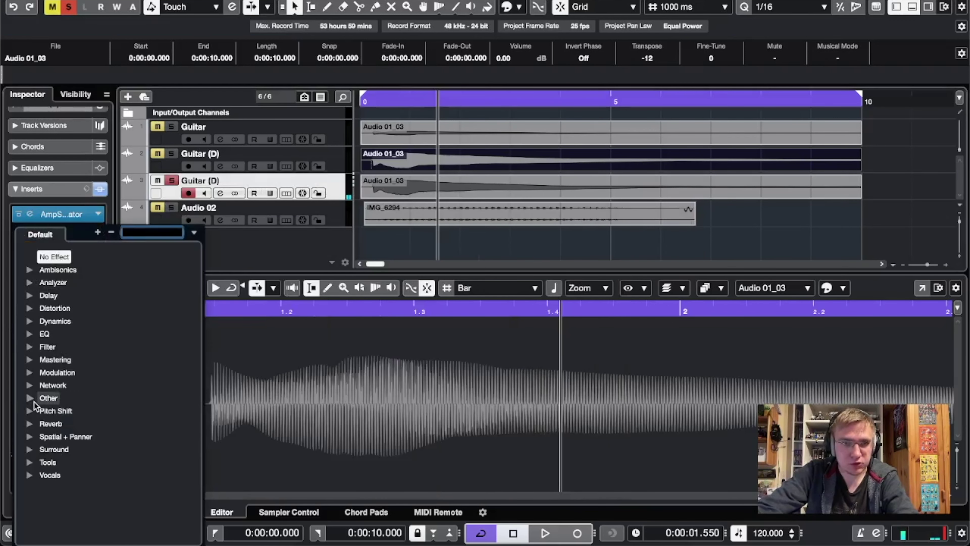
click(30, 423)
click(64, 439)
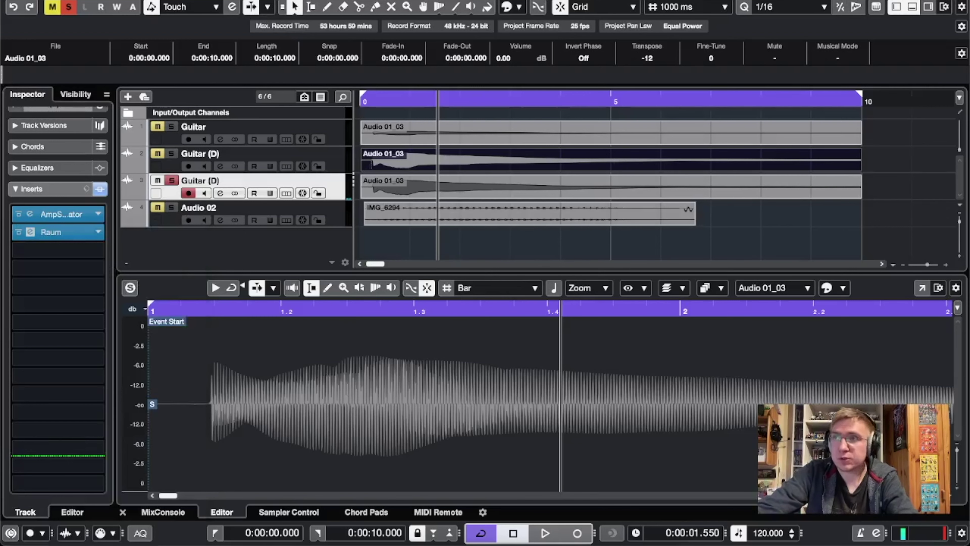
Raise Raum's mix, diffusion, size and decay, and play the track to check the reverb.
key(space)
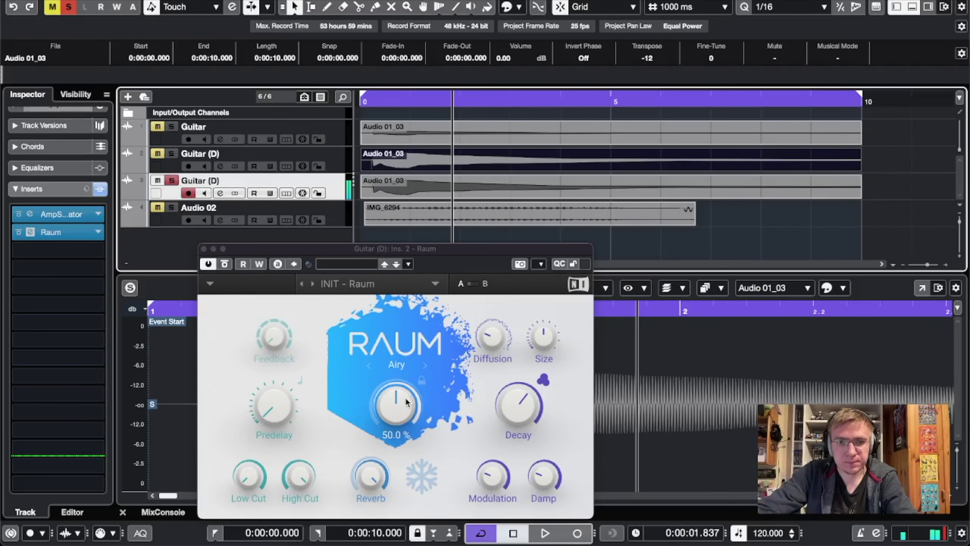
drag(406, 402, 404, 388)
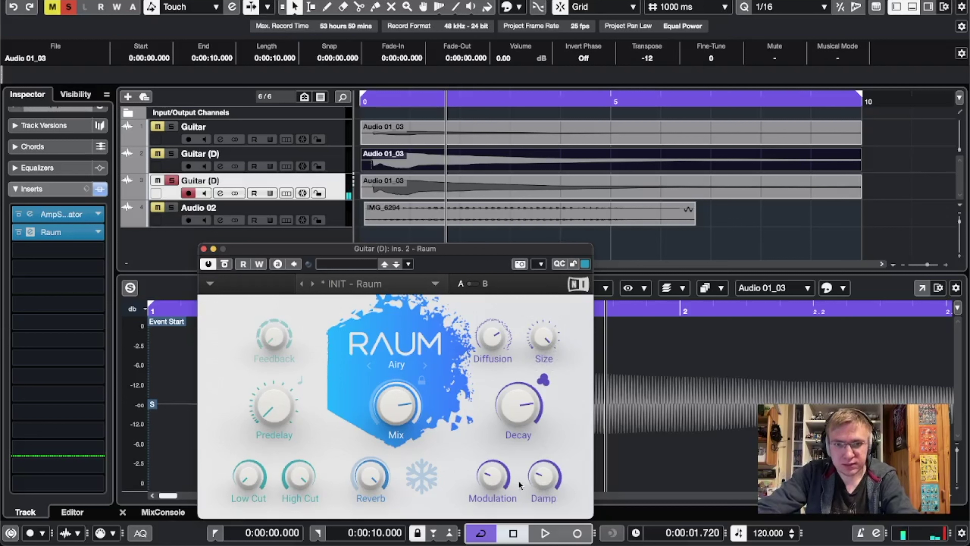
click(396, 132)
key(space)
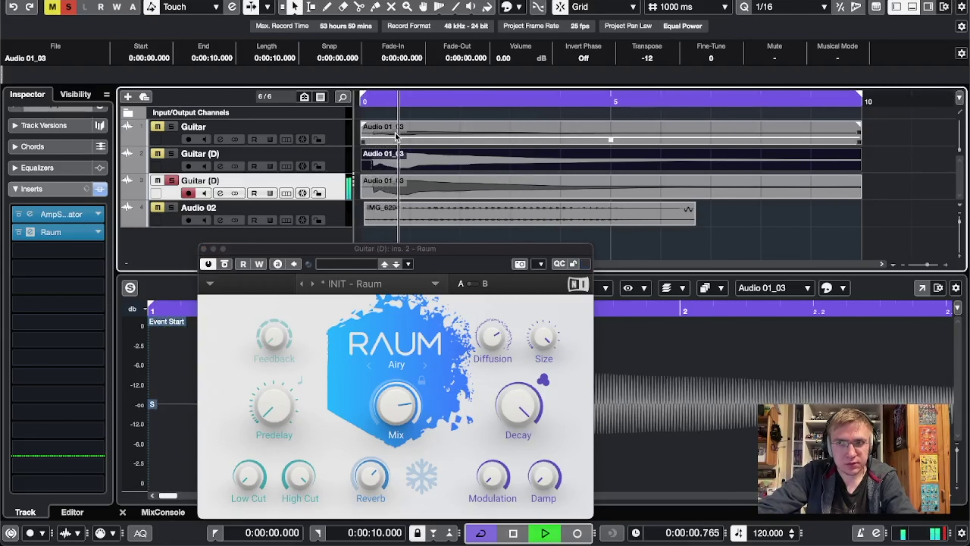
Stop playback and add the Distortion effect as the third guitar track's third insert.
key(space)
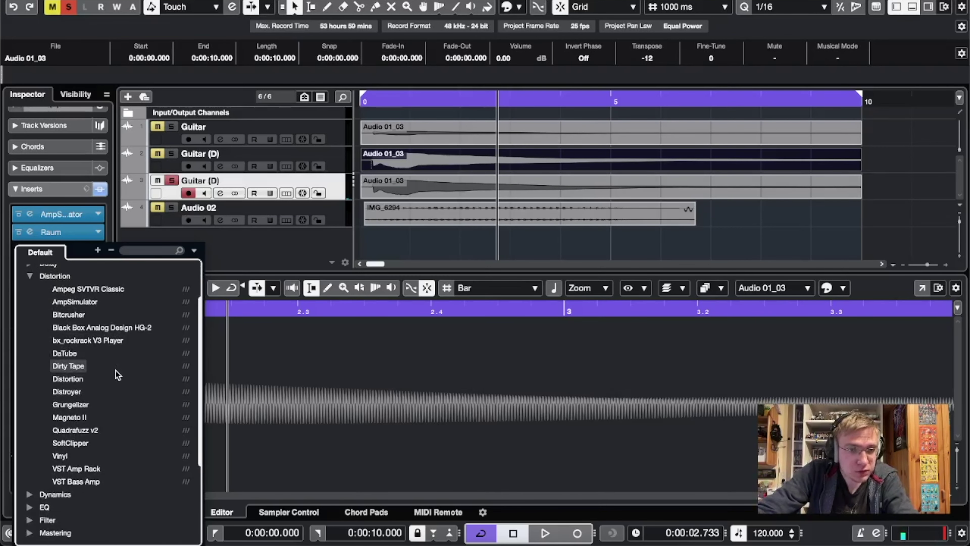
click(69, 378)
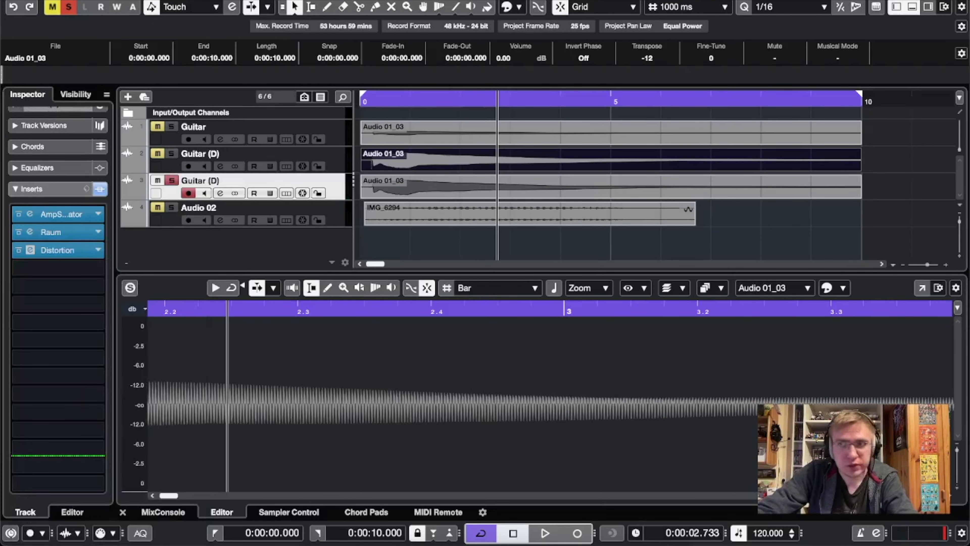
drag(667, 185, 242, 213)
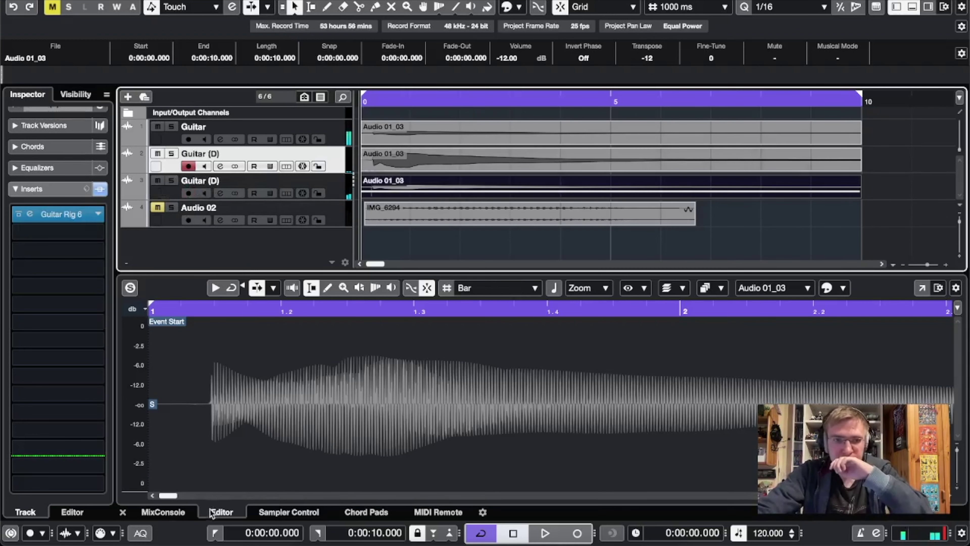
Show the MixConsole and shape the Guitar (D) volume automation into fade-ins over the first second, starting the third track's at -∞.
click(152, 511)
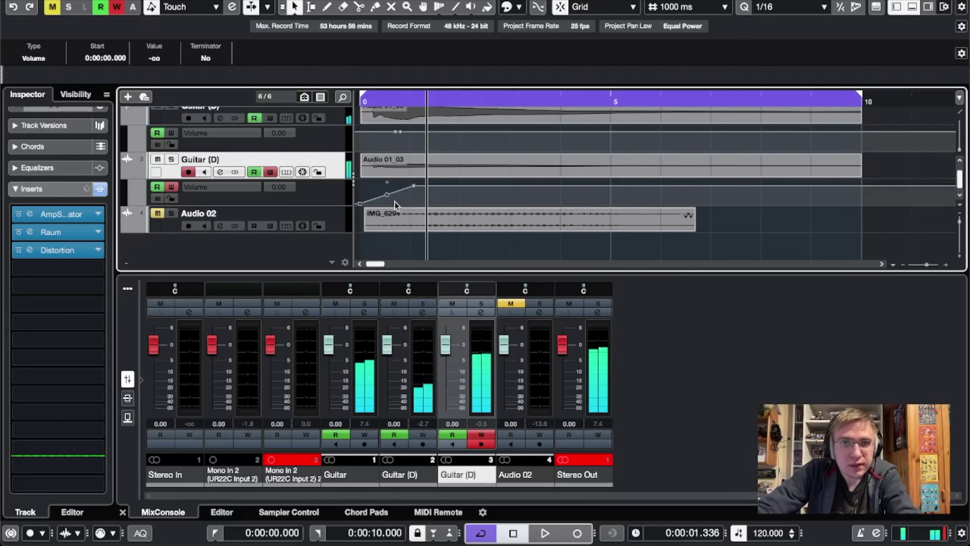
scroll(395, 205, up, 3)
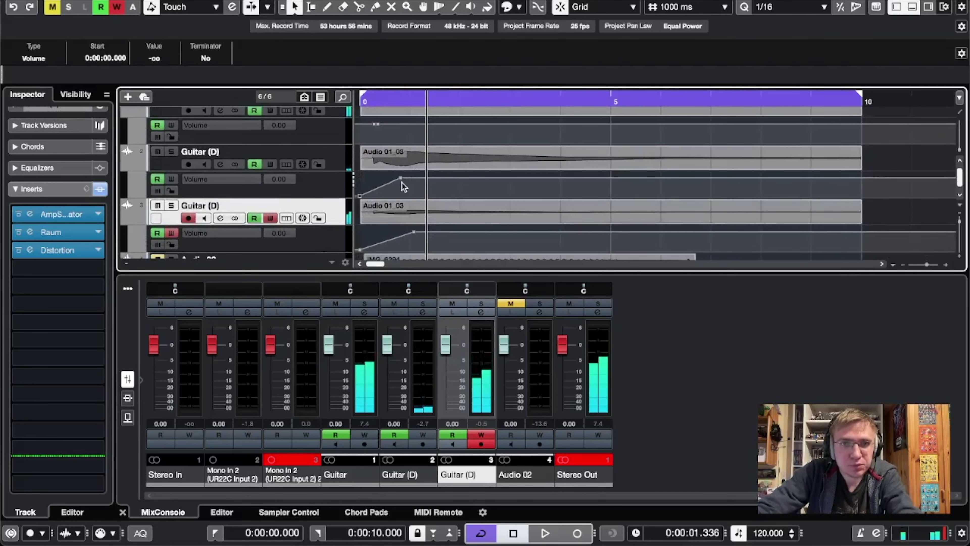
drag(401, 178, 408, 179)
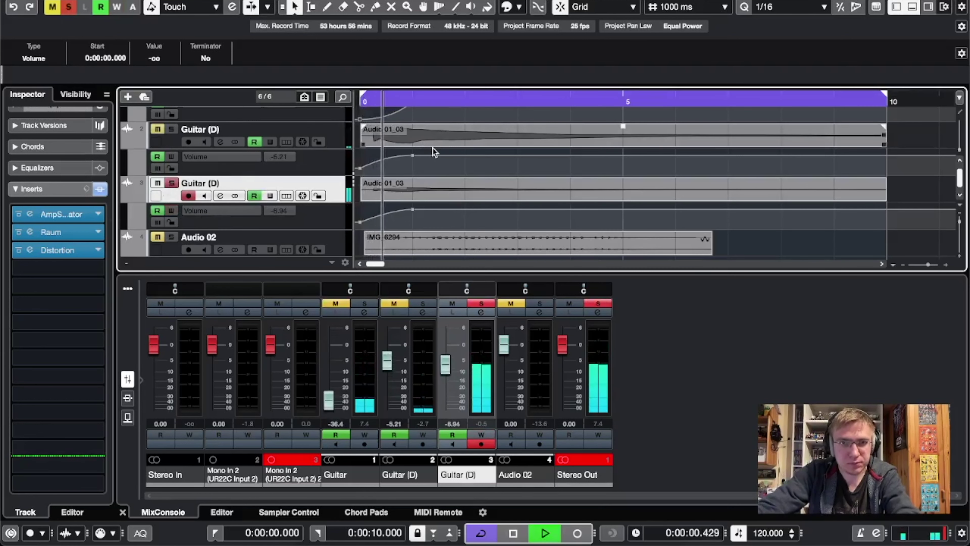
key(space)
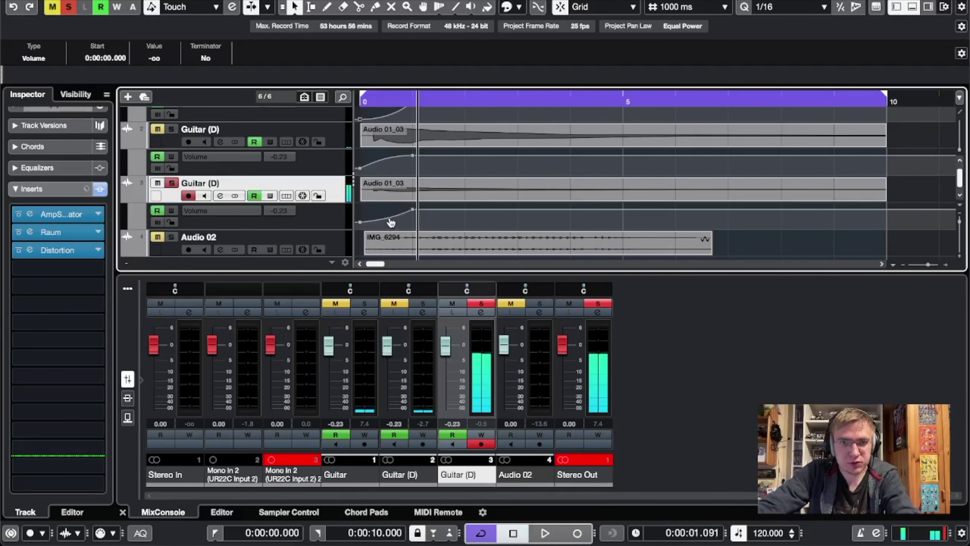
drag(359, 222, 359, 228)
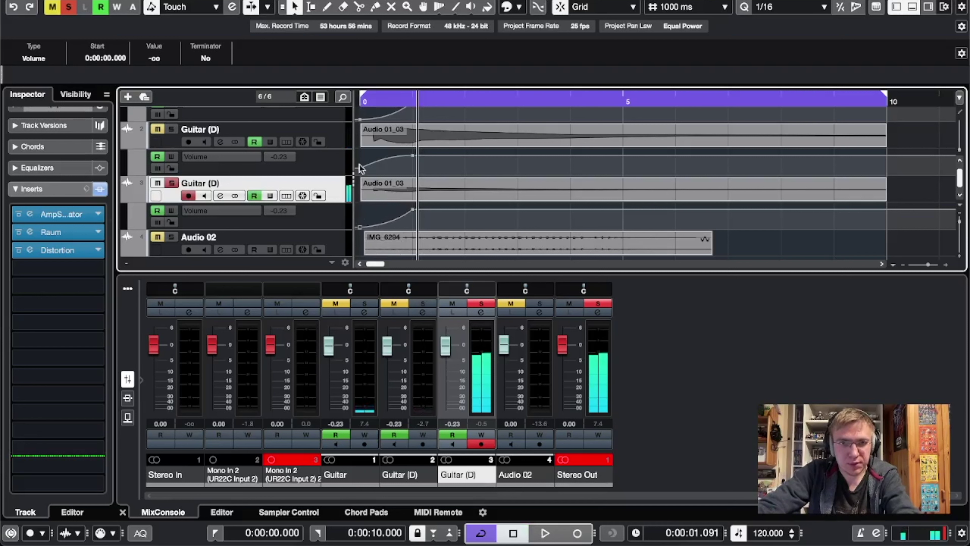
Unsolo the third guitar track and listen to all guitar layers together from the start.
click(360, 99)
key(s)
key(space)
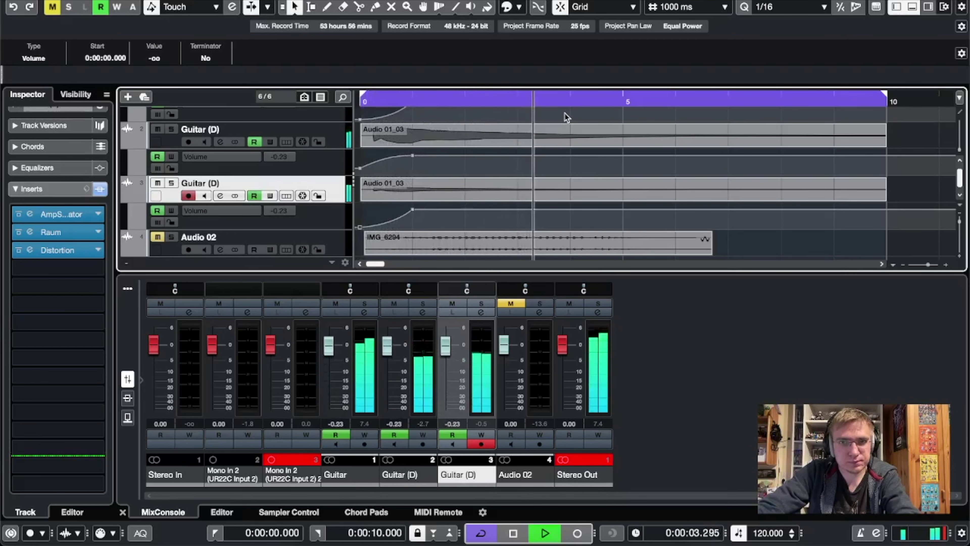
key(space)
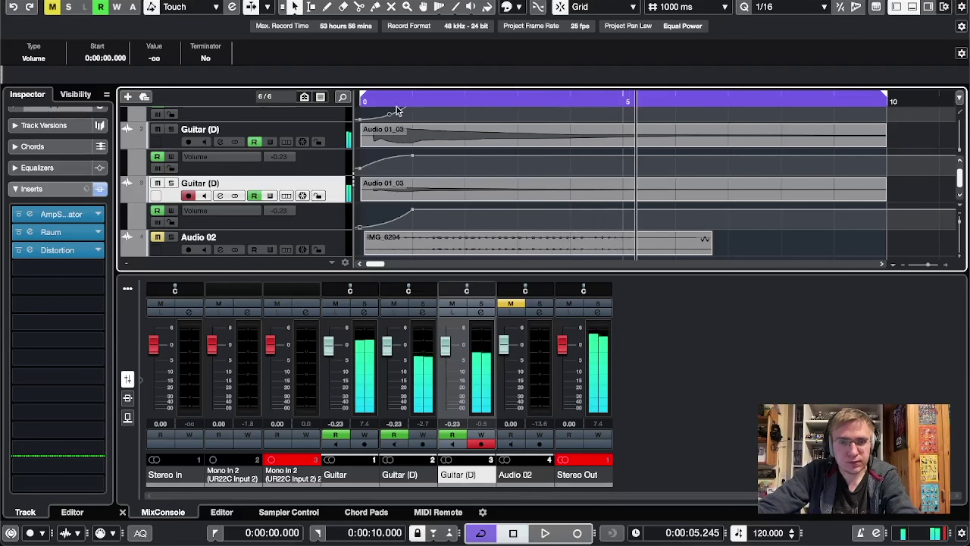
key(Home)
Duplicate the lowest Guitar (D) track with its effects and volume automation to add another layer.
scroll(536, 170, up, 3)
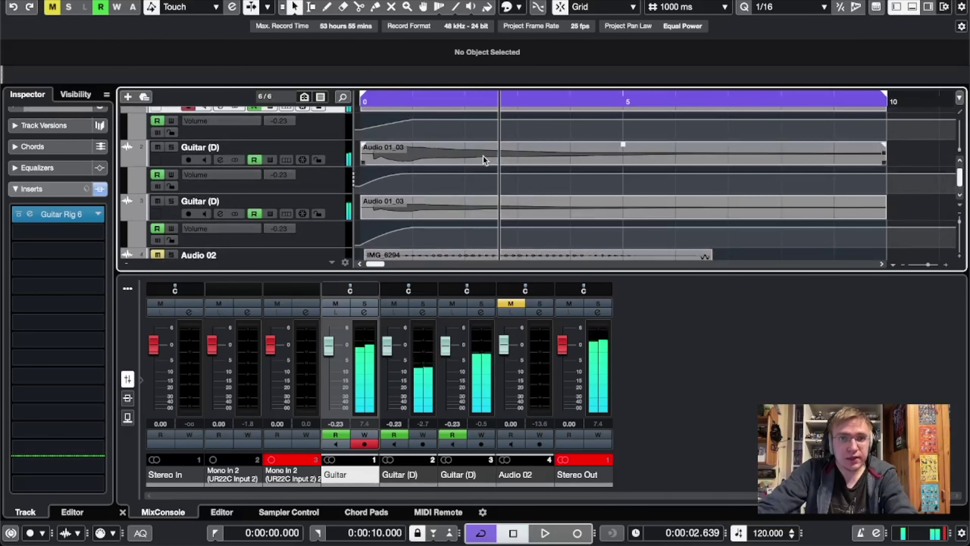
click(439, 207)
right_click(340, 168)
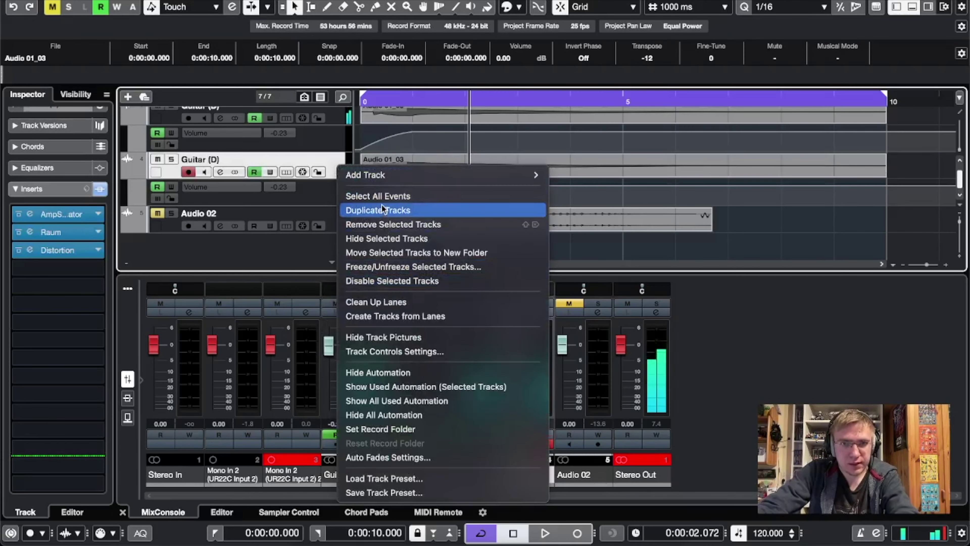
click(383, 209)
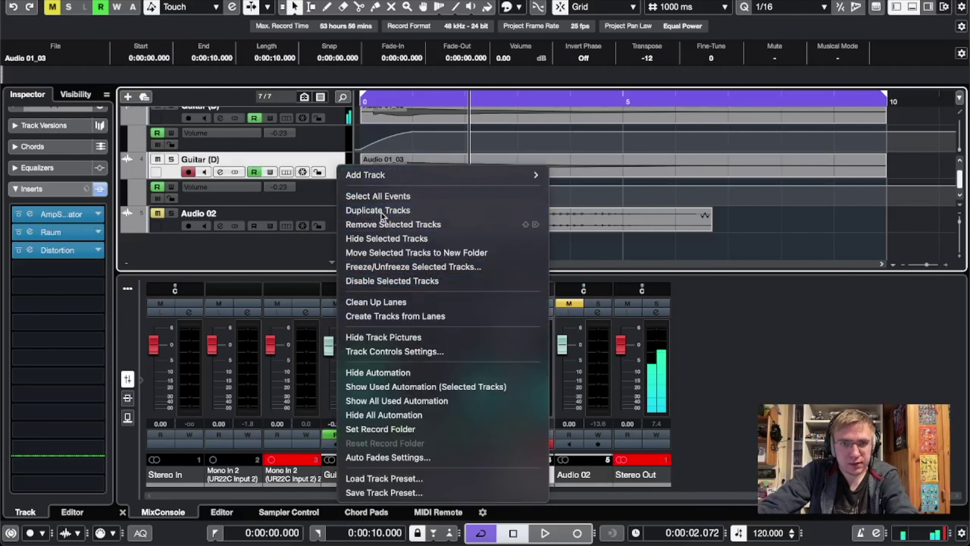
scroll(457, 185, down, 2)
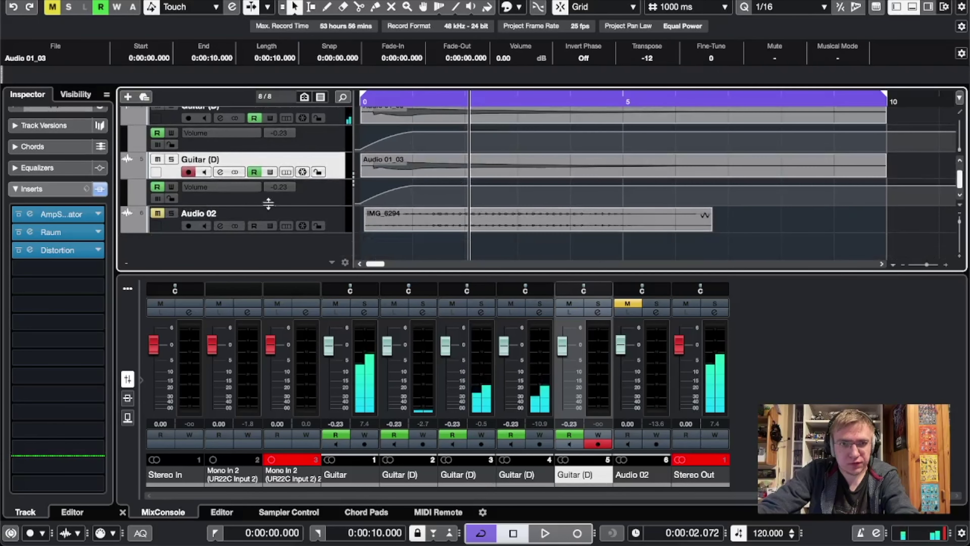
Add Distroyer as the fourth insert on the newest Guitar (D) track.
click(97, 268)
click(30, 344)
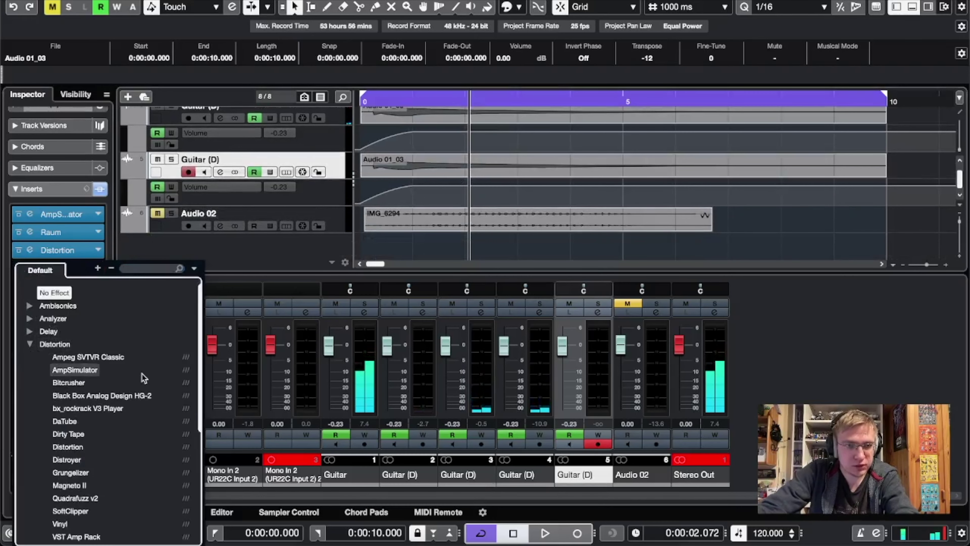
click(57, 433)
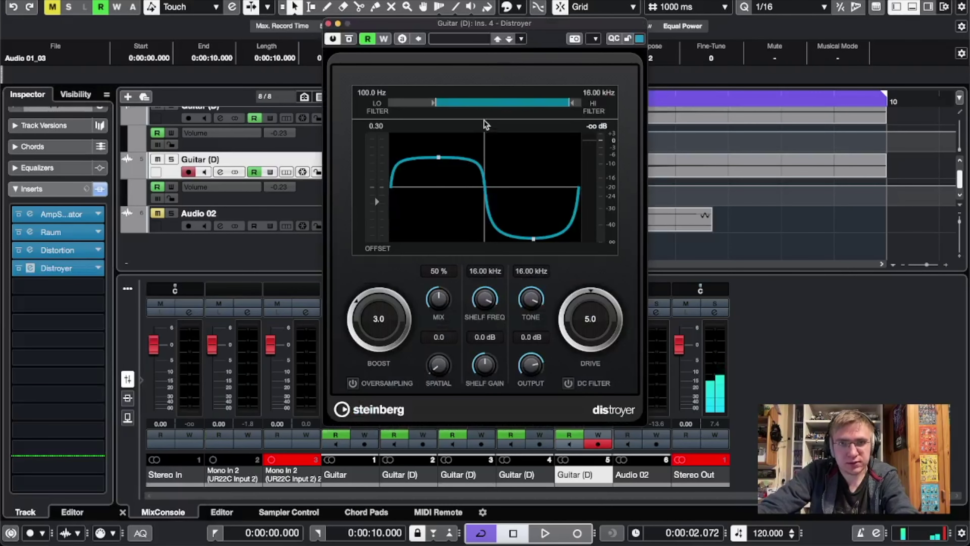
drag(550, 24, 621, 214)
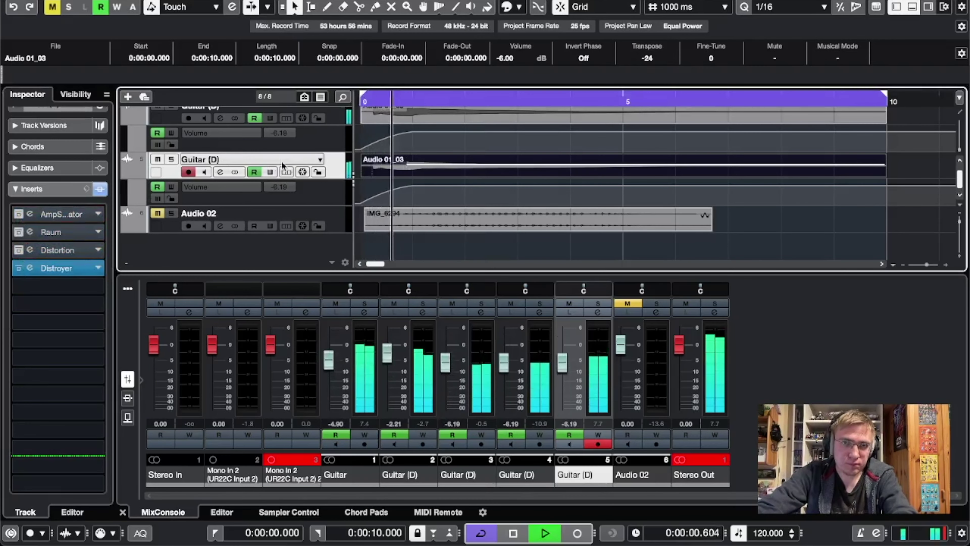
Stop playback and draw volume automation fade-outs on the guitar tracks from 5 seconds down to -∞ at 10 seconds.
key(space)
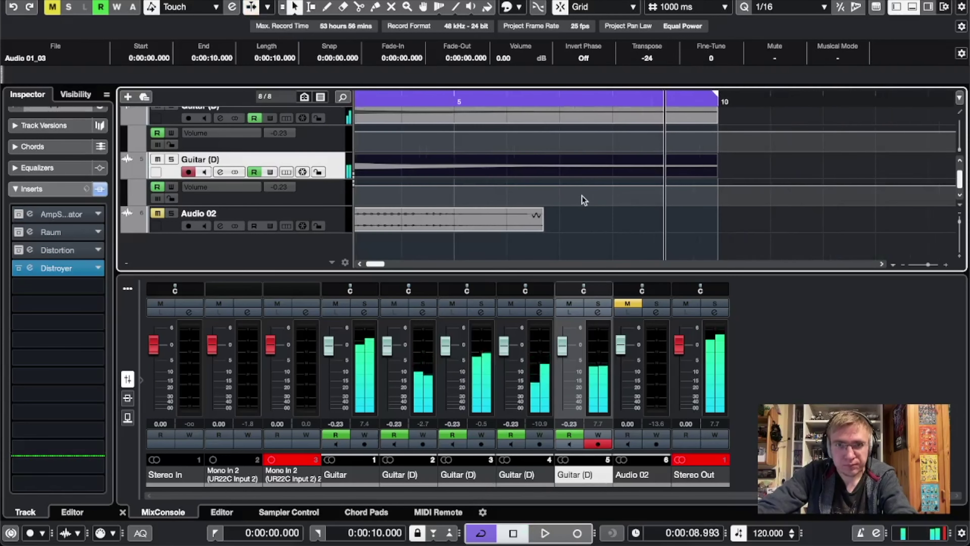
click(456, 185)
drag(719, 184, 717, 203)
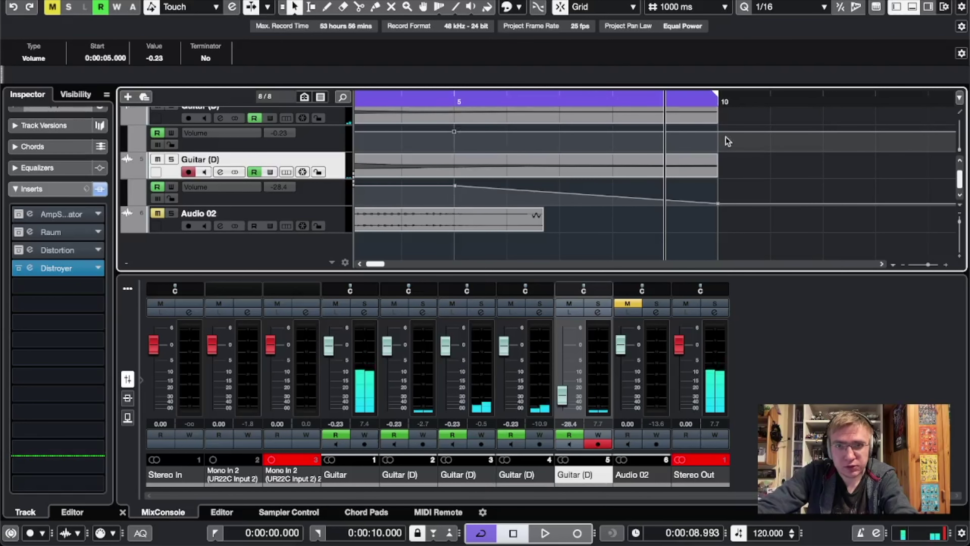
drag(719, 131, 718, 149)
scroll(718, 199, up, 2)
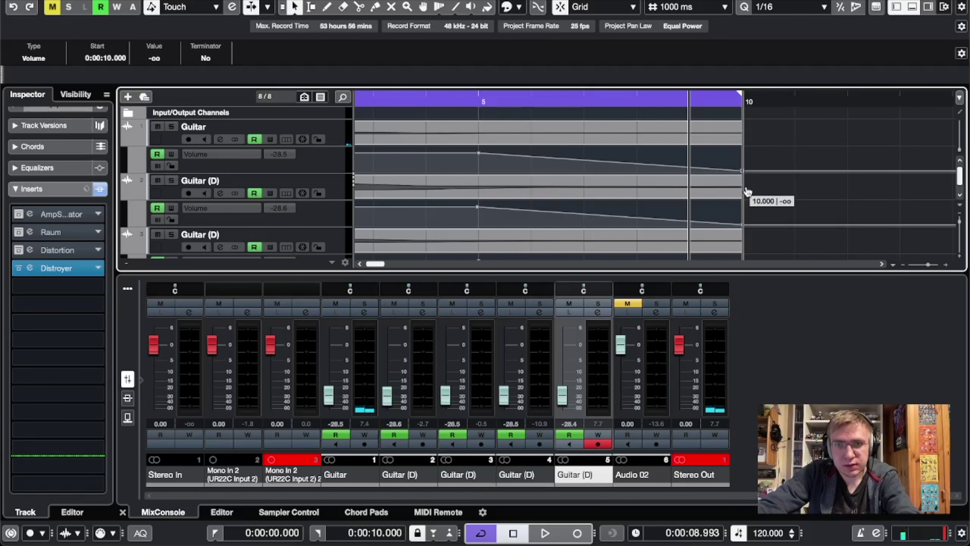
Listen to all guitar layers together from the start and return to the beginning.
key(space)
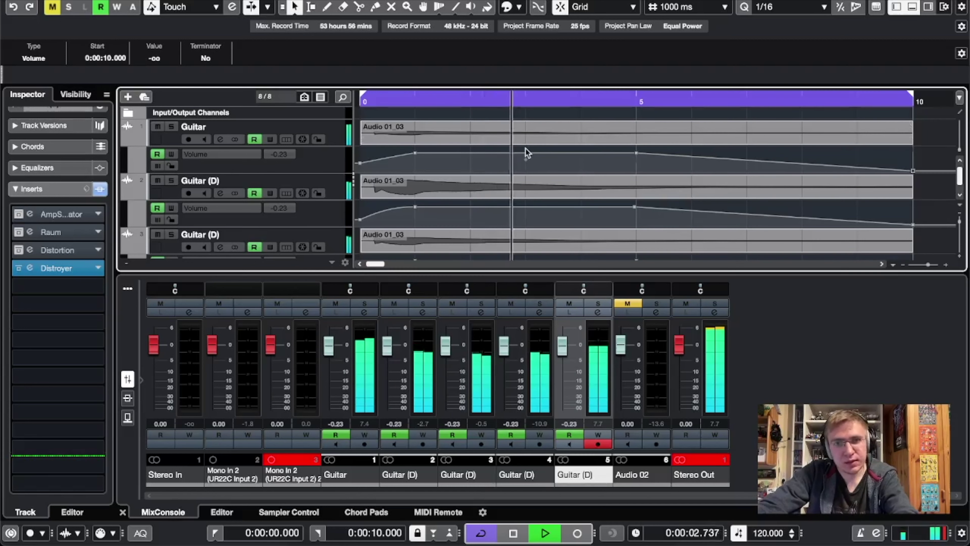
key(space)
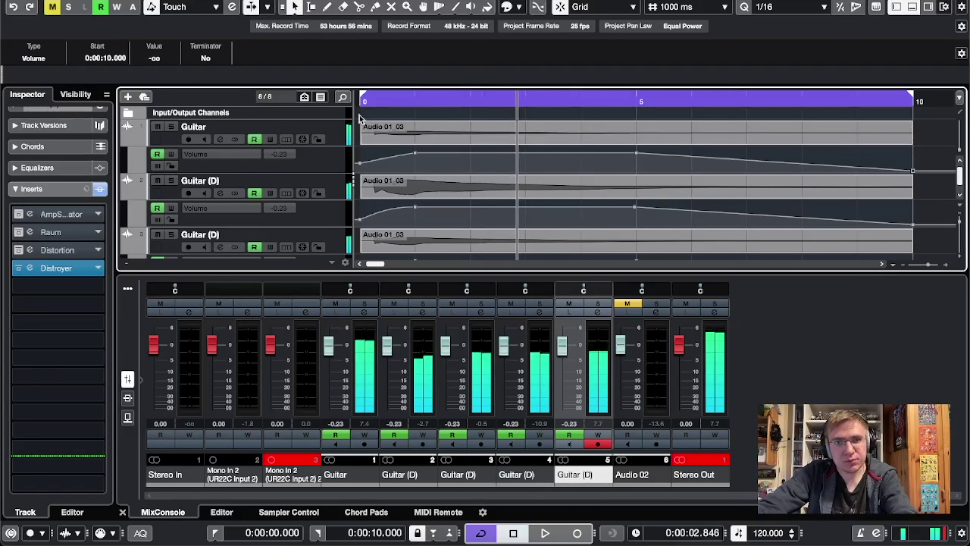
click(363, 98)
Unmute and solo the Audio 02 track, and raise its IMG_6294 clip's volume to 24 dB while checking it by playback.
scroll(444, 169, down, 3)
scroll(444, 168, down, 4)
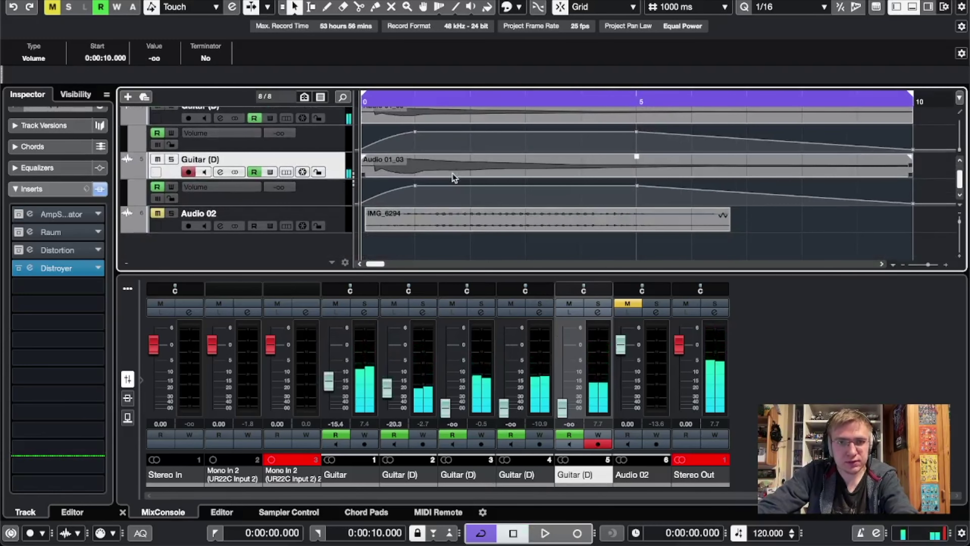
click(160, 214)
click(170, 213)
key(space)
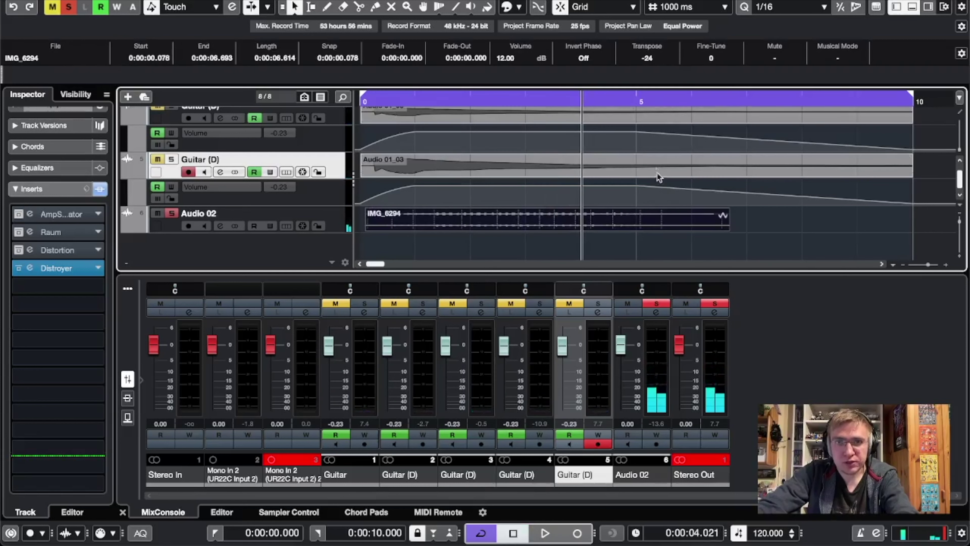
double_click(397, 98)
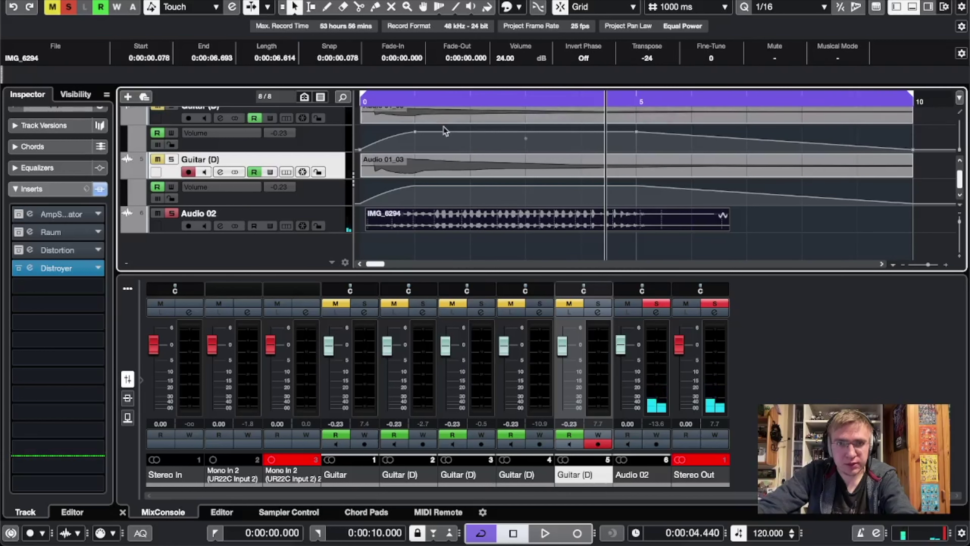
key(space)
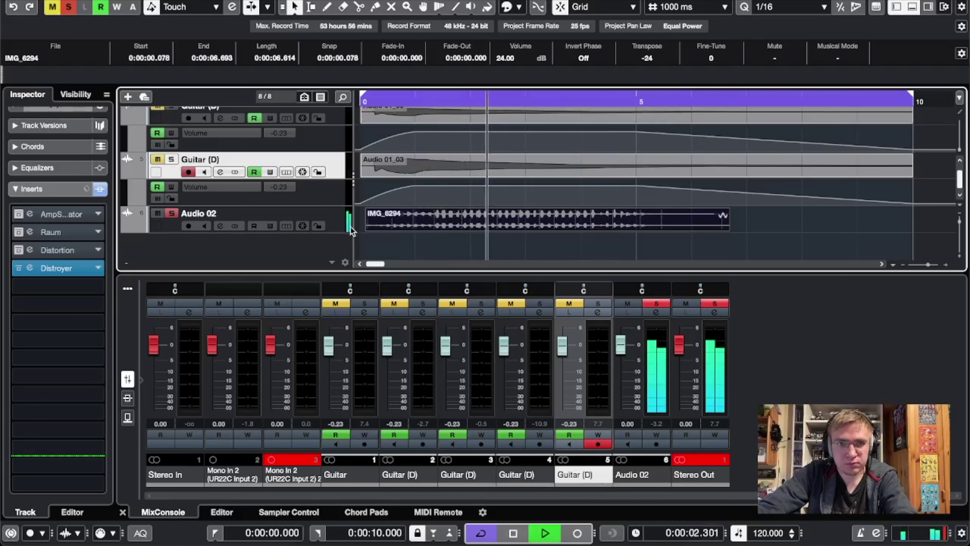
Rename the Audio 02 track as Cat and add Guitar Rig 6 as its first insert.
click(340, 220)
key(space)
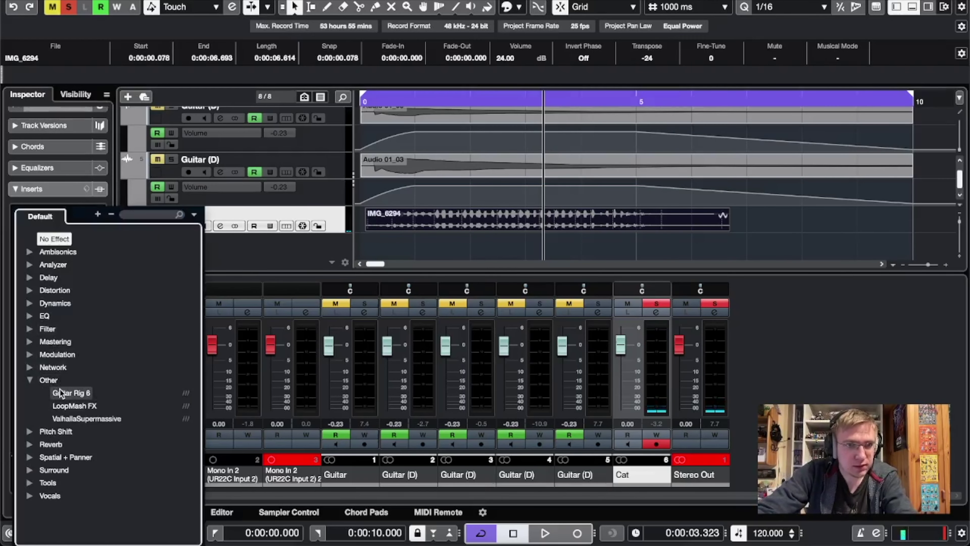
click(60, 393)
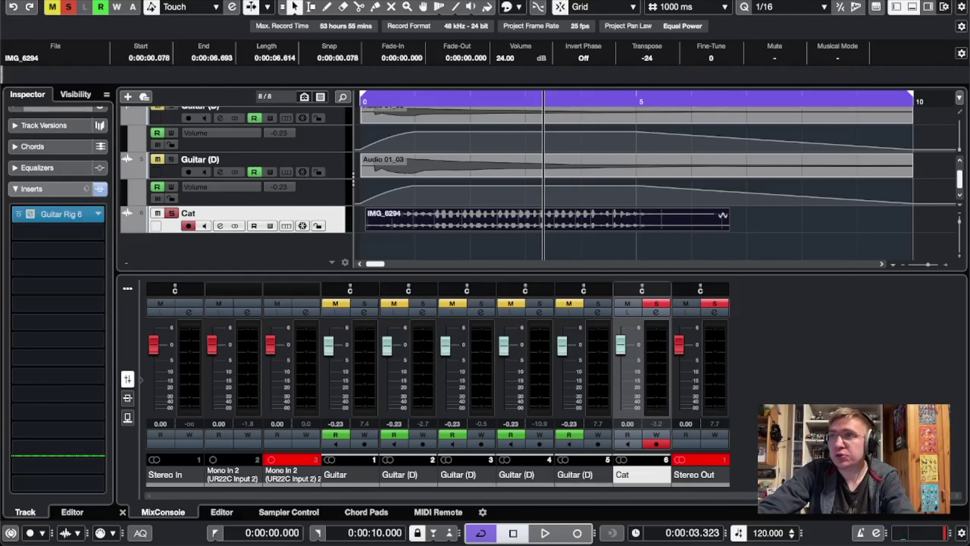
Audition the Guitar Rig 6 presets Dark Memories and Droner on the Cat track.
drag(705, 17, 277, 1)
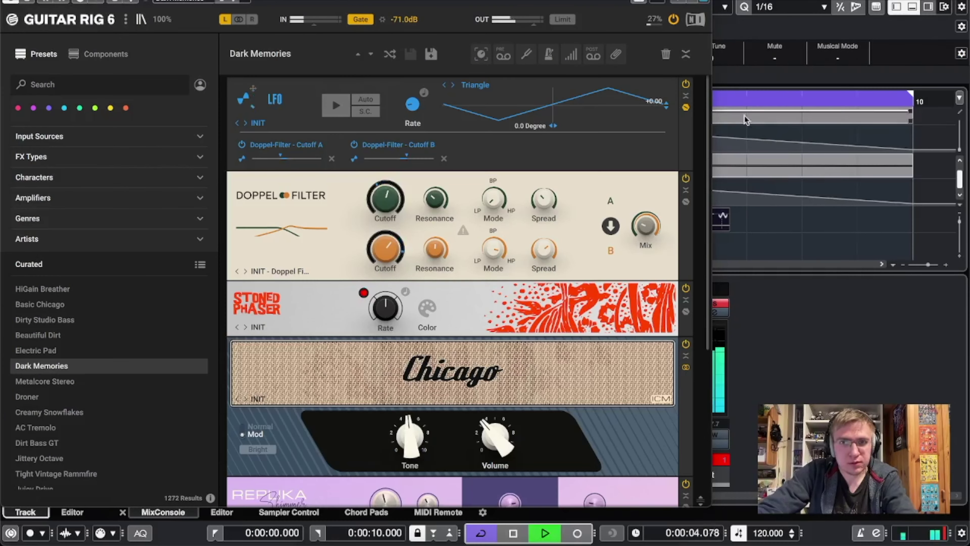
key(space)
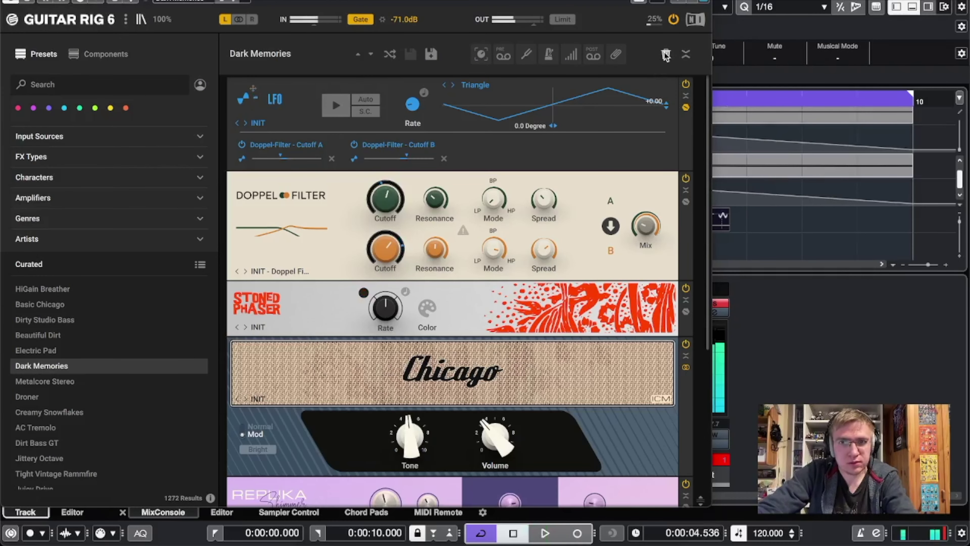
click(666, 55)
click(65, 397)
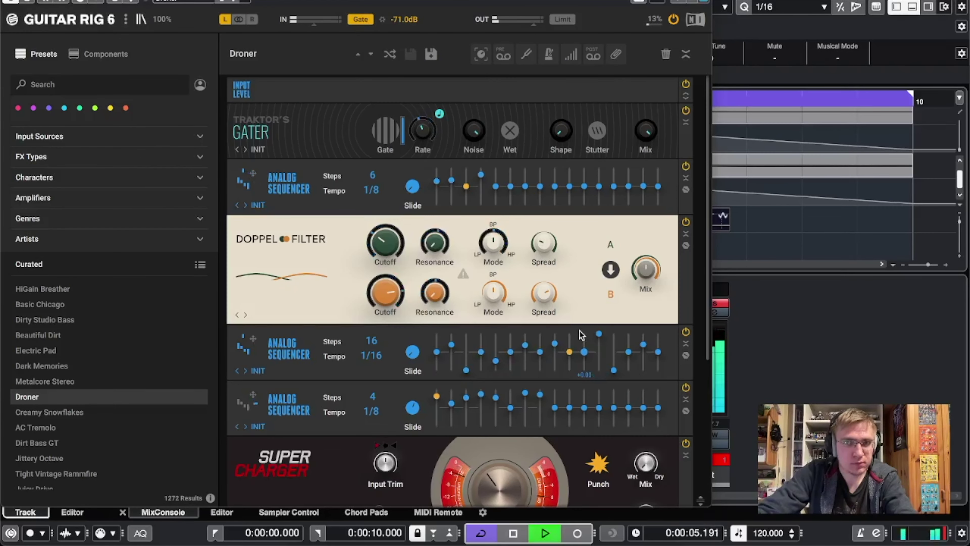
key(space)
Load the Spooky Choir preset in Guitar Rig 6, listen to it on the Cat track and return to the beginning.
scroll(95, 344, down, 5)
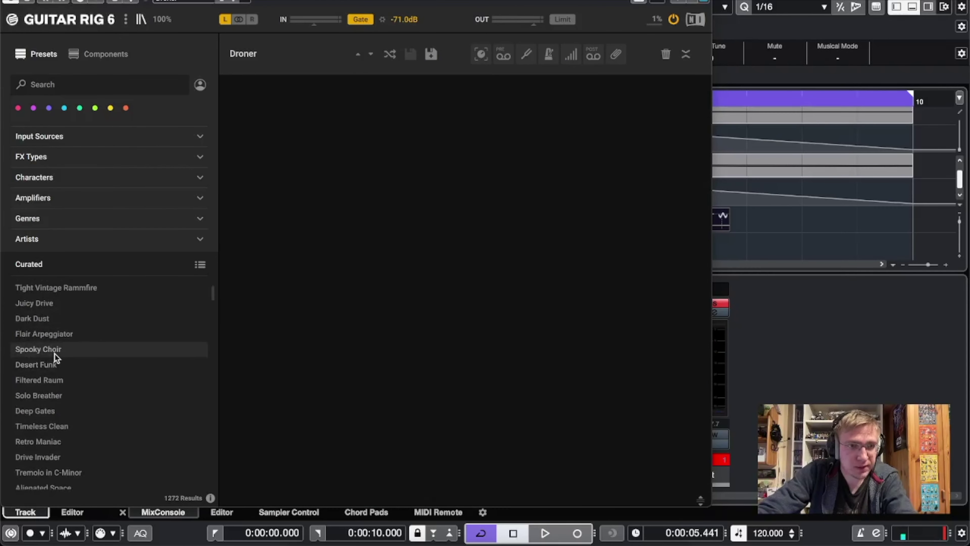
click(38, 349)
key(space)
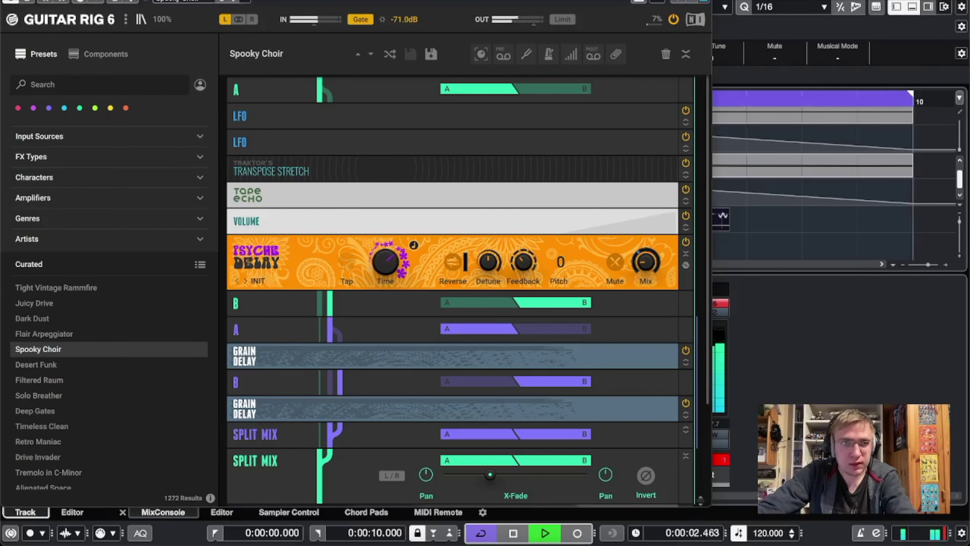
key(super+w)
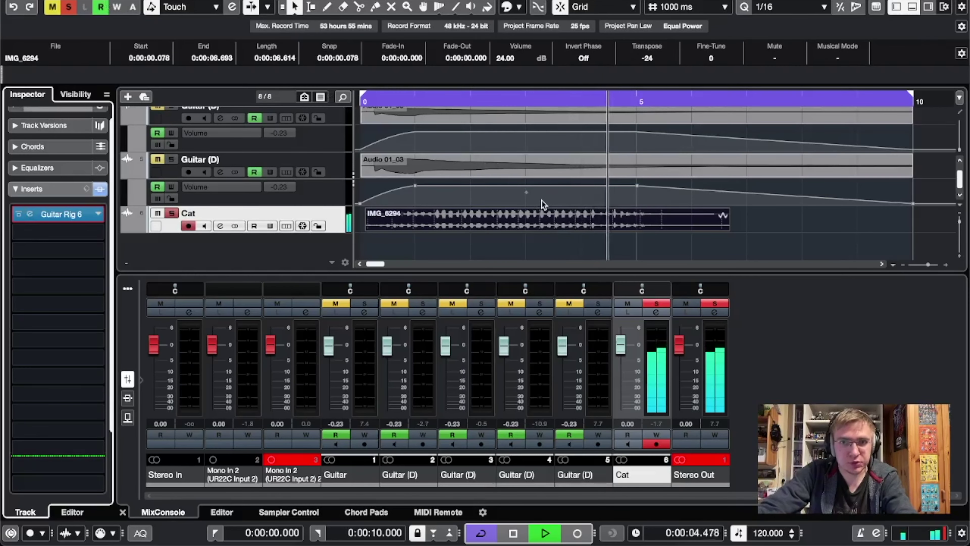
key(space)
click(361, 101)
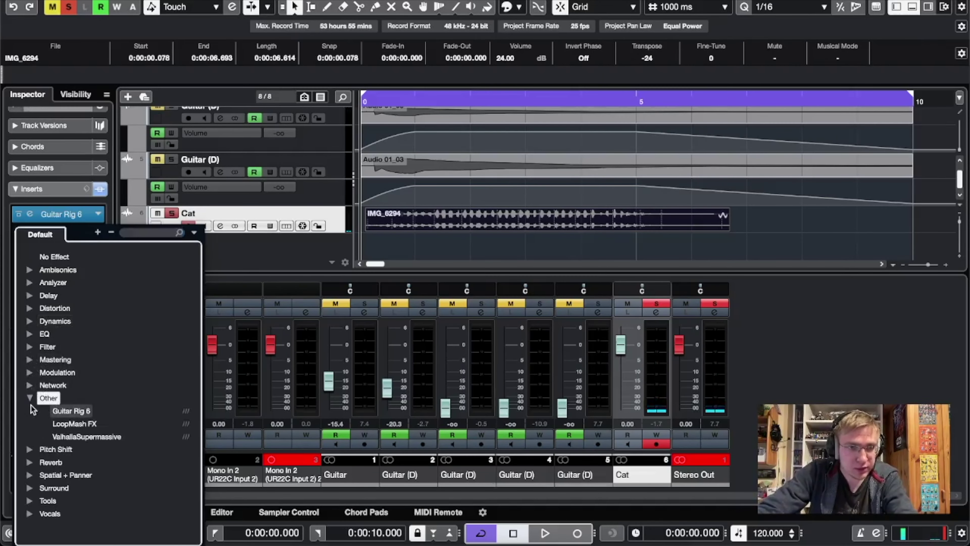
Add the Raum reverb as the second insert on the Cat track.
click(30, 401)
click(29, 424)
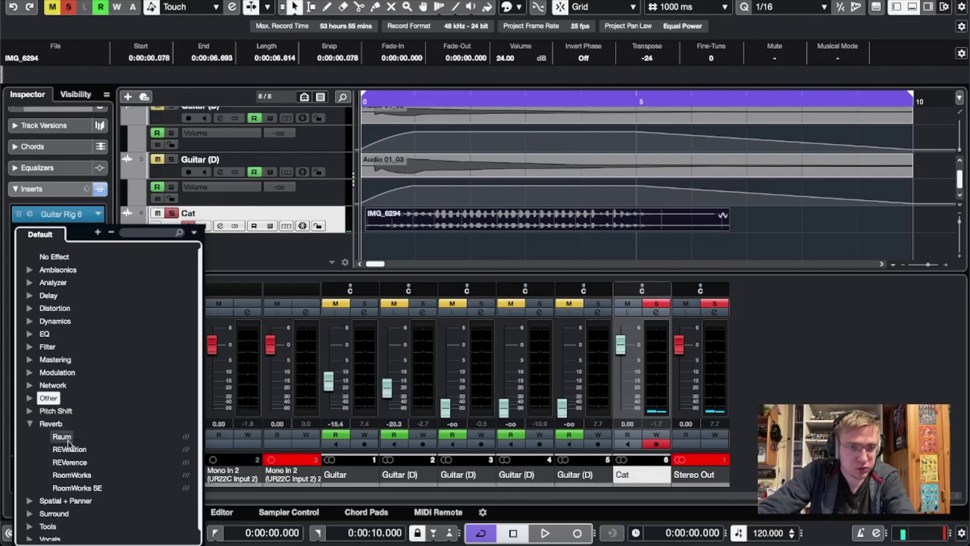
click(61, 436)
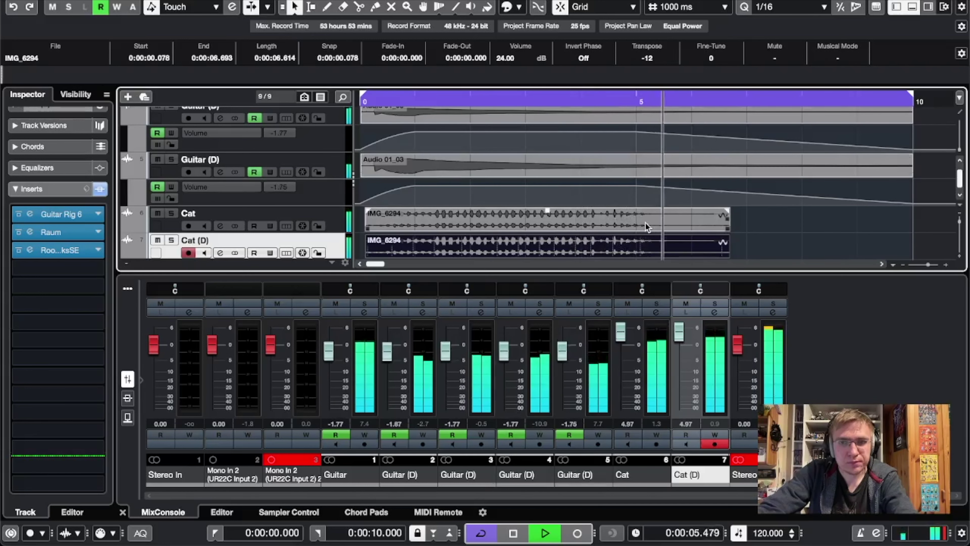
Duplicate the Cat (D) track and set the transpose of the new track's IMG_6294 clip to 0.
scroll(646, 222, down, 1)
key(space)
click(508, 57)
key(Return)
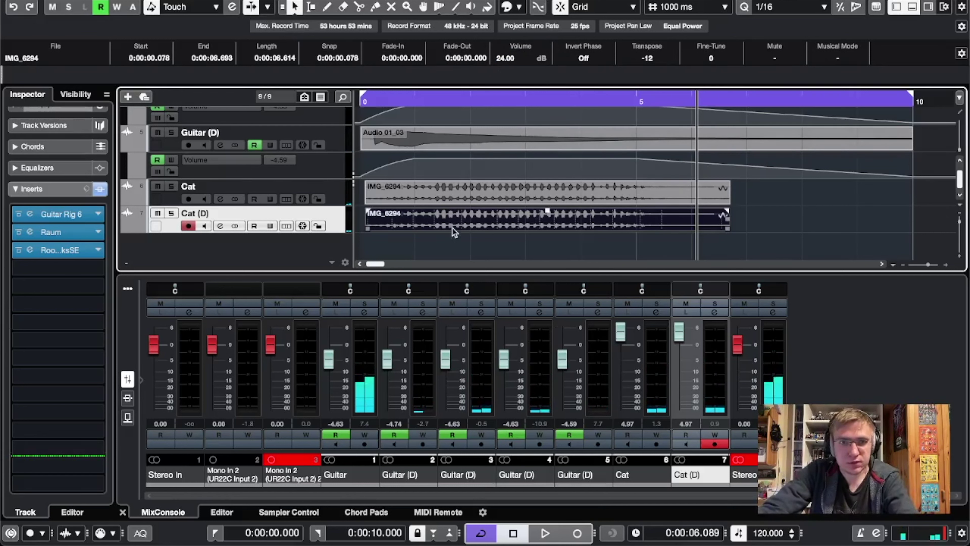
right_click(348, 214)
click(382, 260)
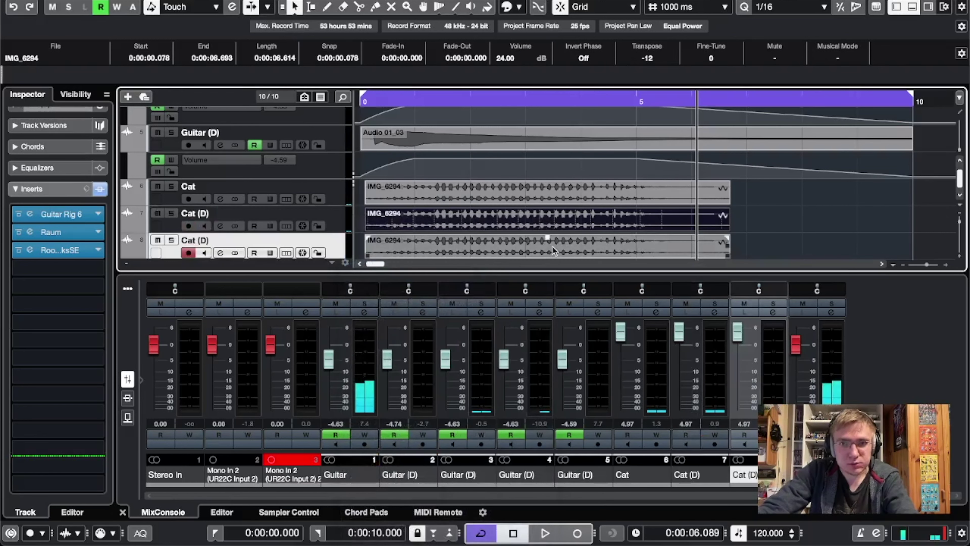
click(554, 251)
key(space)
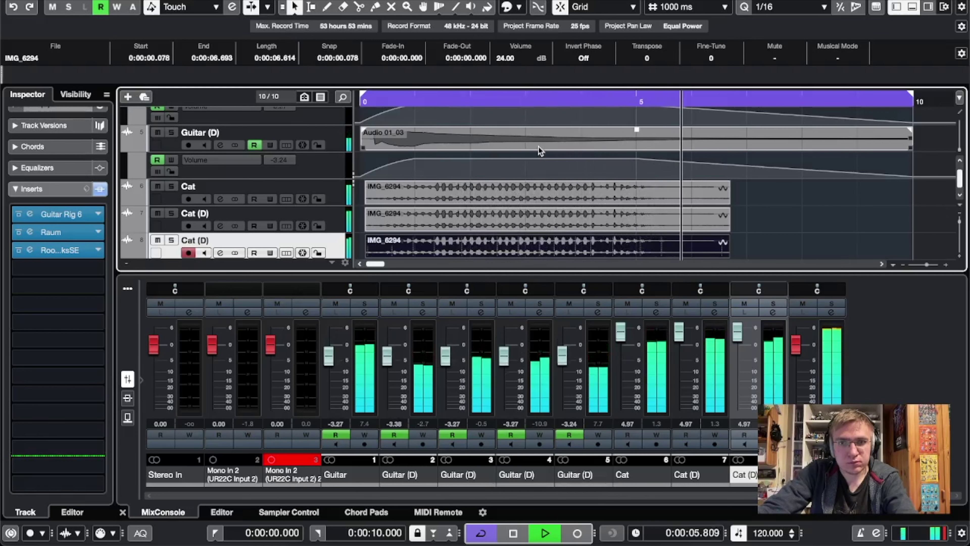
Split the IMG_6294 clips on all three Cat tracks at about 4.33 seconds, mute their tails and play the result.
scroll(444, 207, down, 1)
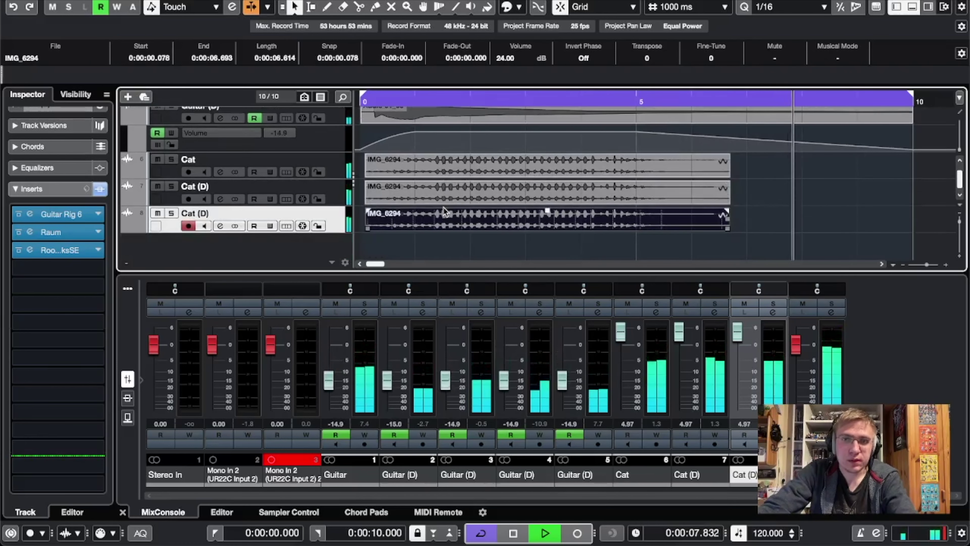
key(space)
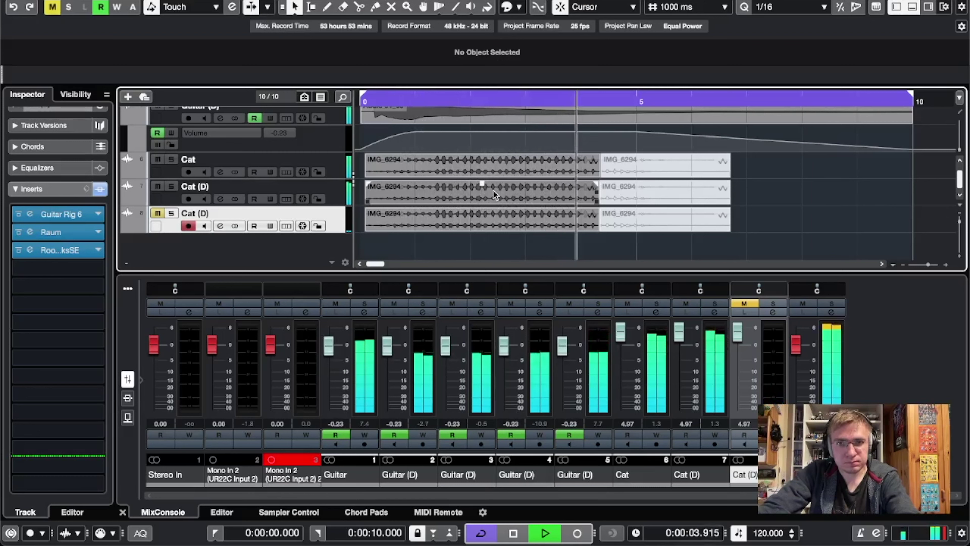
key(space)
Remove the newest, muted Cat (D) track.
click(480, 214)
right_click(336, 216)
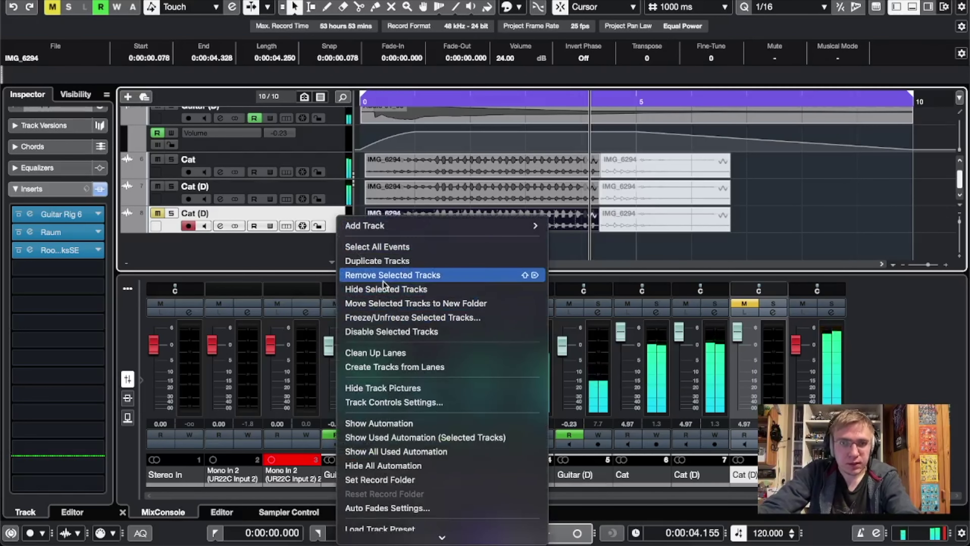
click(383, 277)
click(615, 197)
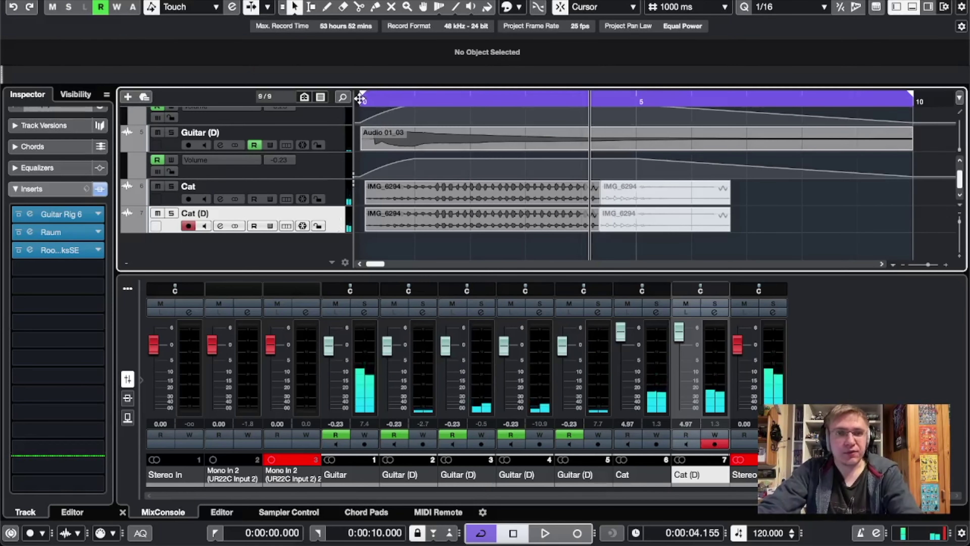
Add AutoPan as the fourth insert on the Cat and Cat (D) tracks.
click(345, 193)
click(57, 268)
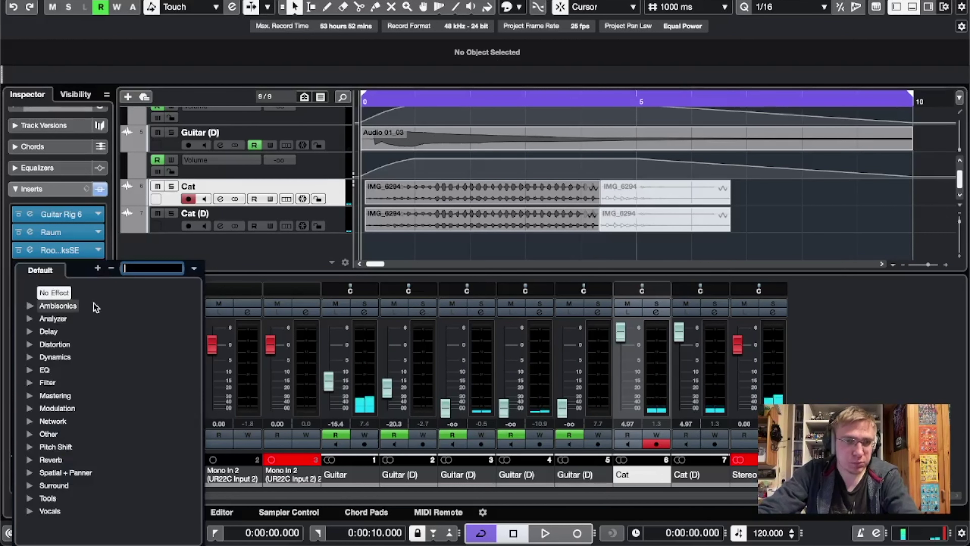
click(30, 408)
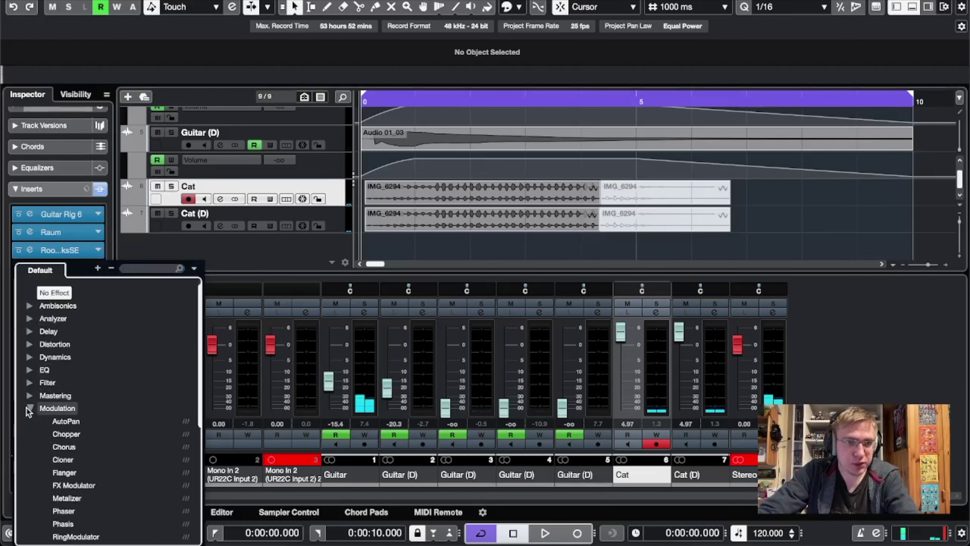
click(67, 421)
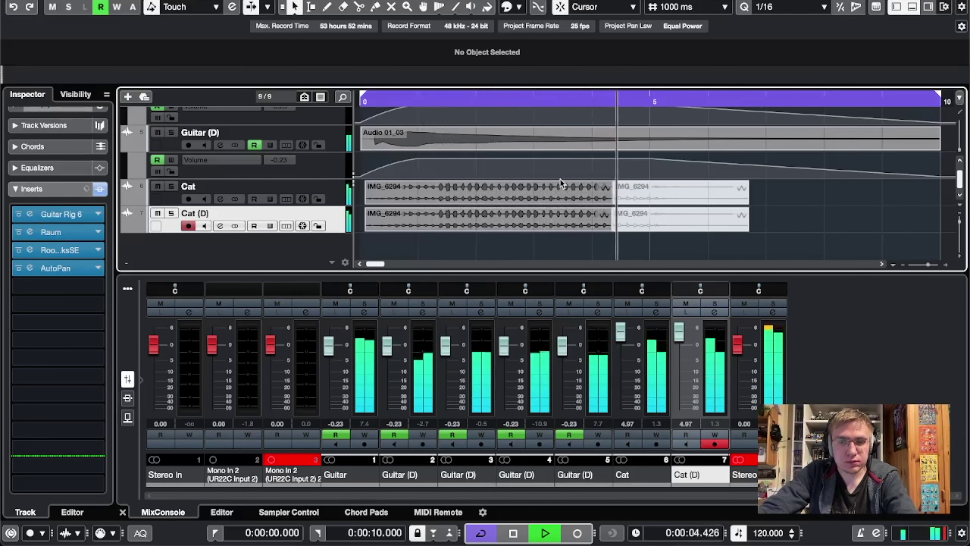
Raise the Cat and Cat (D) channel faders to 6.02 dB and return to the beginning.
key(space)
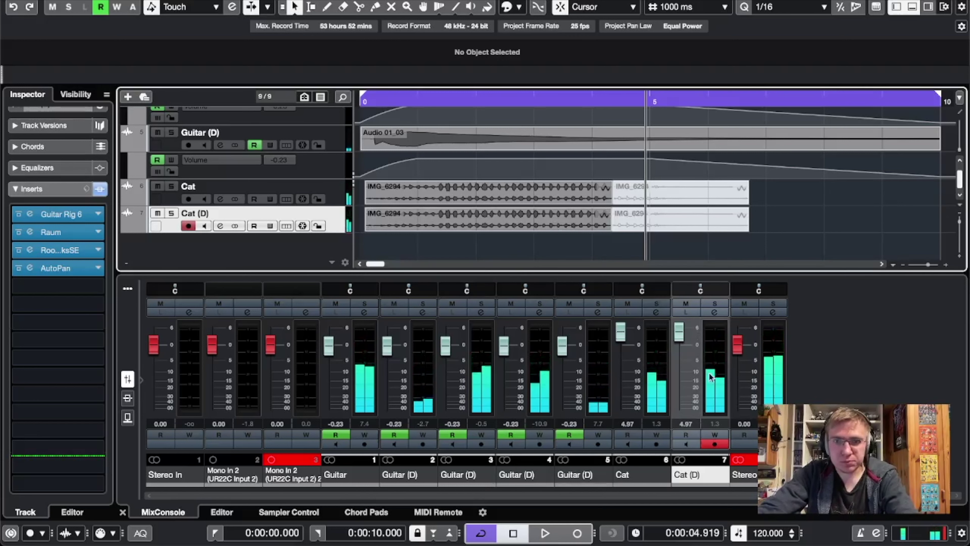
drag(679, 336, 680, 331)
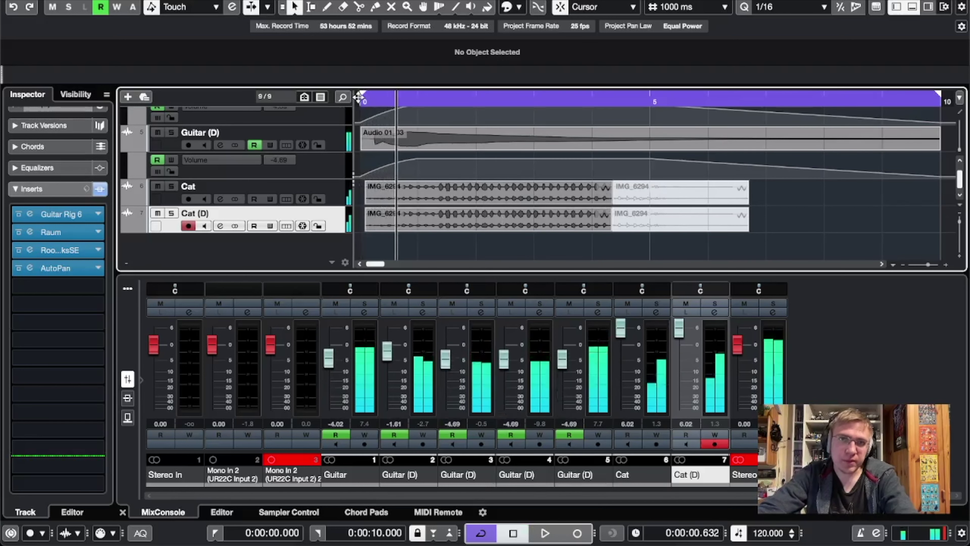
click(359, 98)
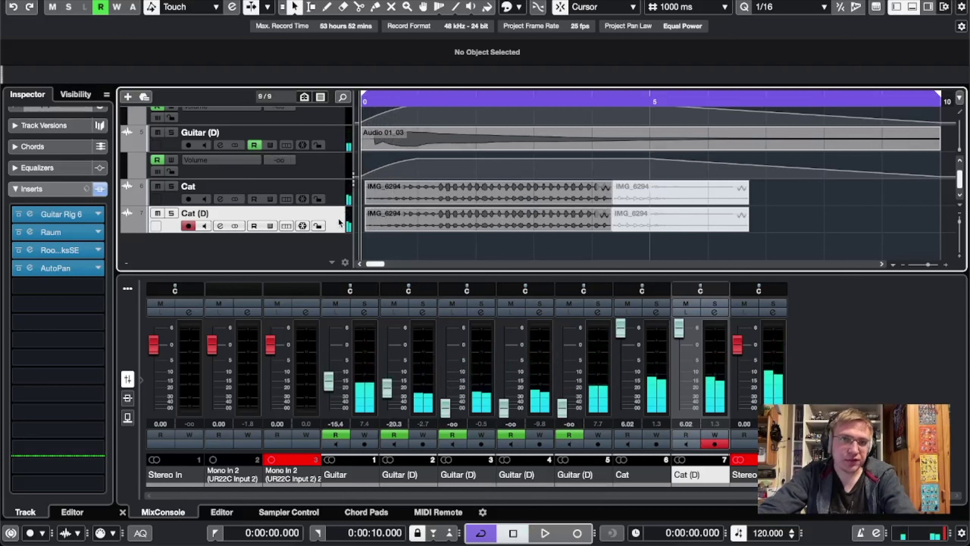
Add StudioEQ as the fifth insert on the Cat (D) track.
click(341, 204)
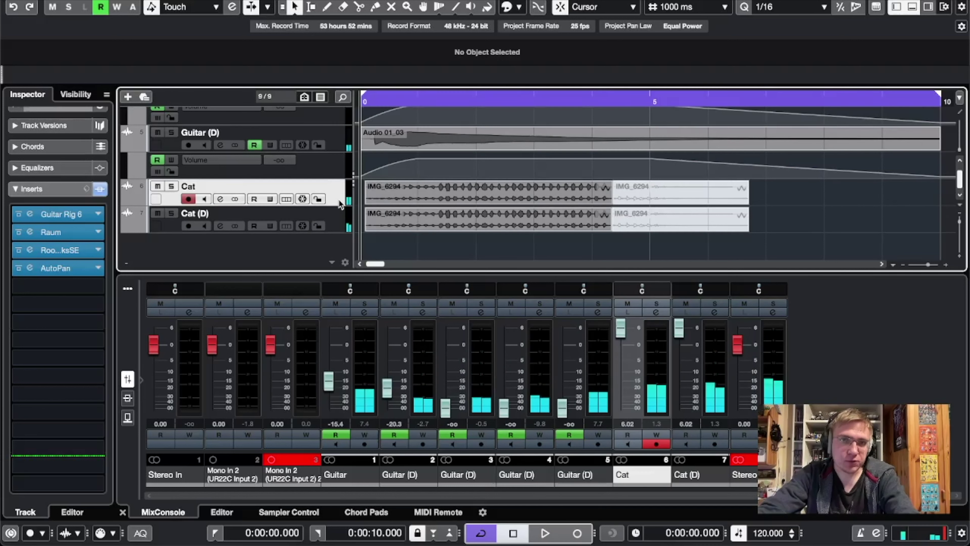
click(527, 187)
click(527, 213)
Listen to the full mix of guitar and Cat tracks, then return to the beginning.
key(space)
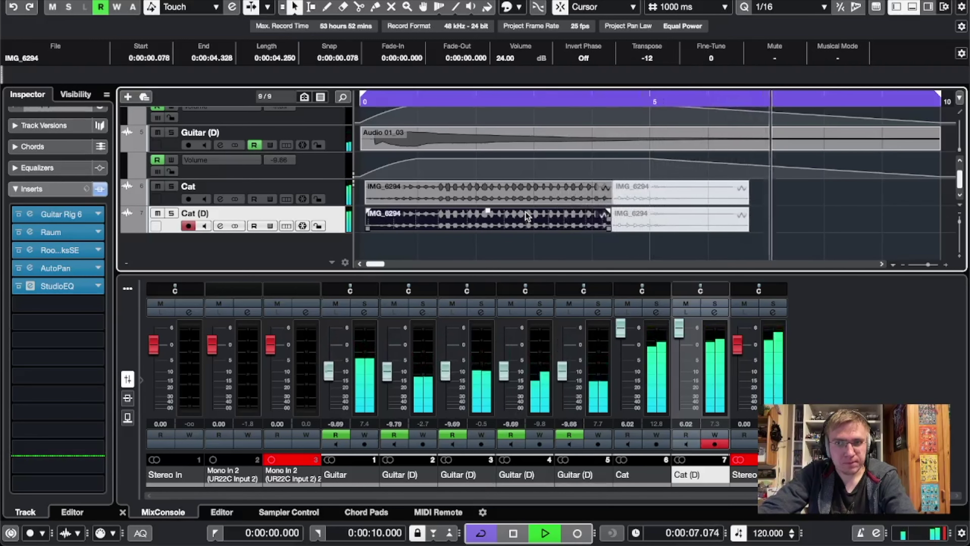
click(838, 216)
key(space)
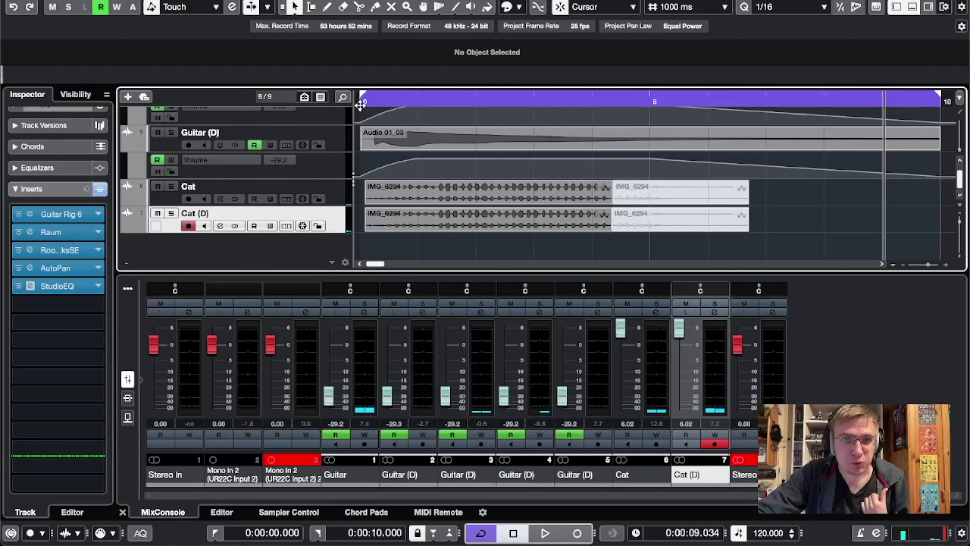
click(367, 100)
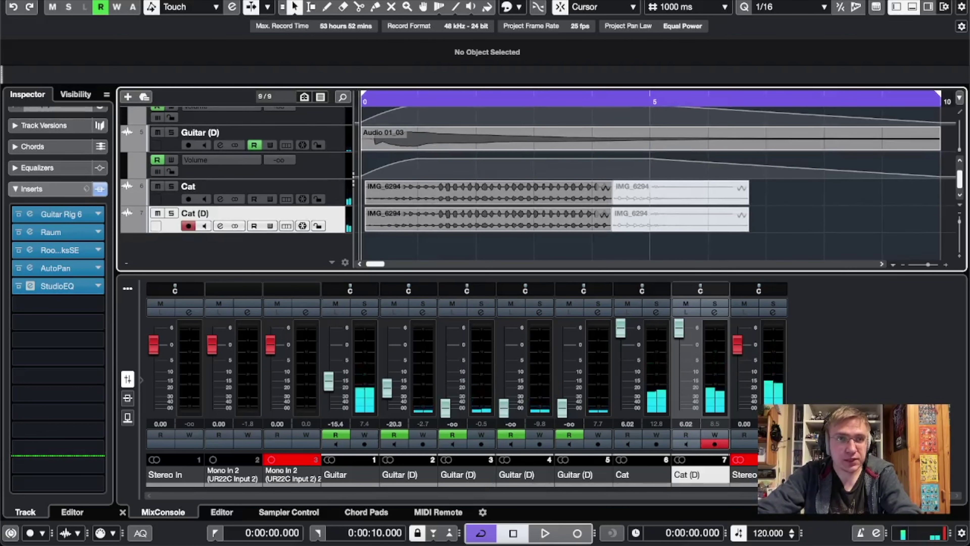
Add a Kontakt instrument track and load the Low Bark instrument into it.
click(149, 0)
mouse_move(160, 0)
click(381, 5)
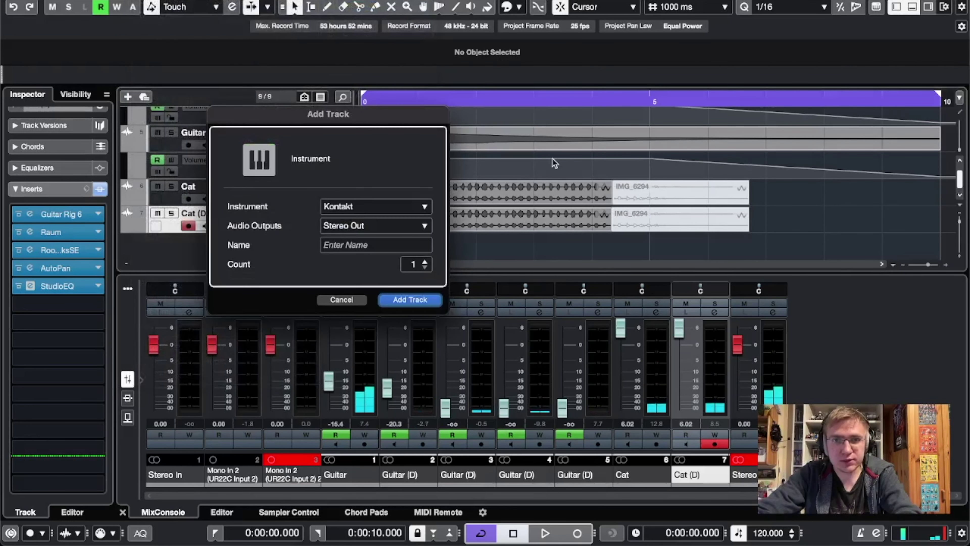
key(Return)
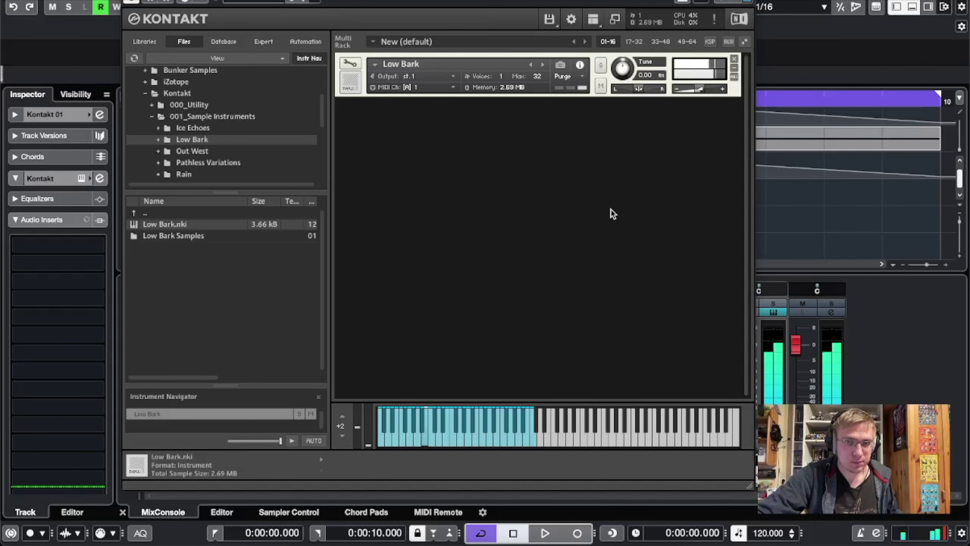
key(super+w)
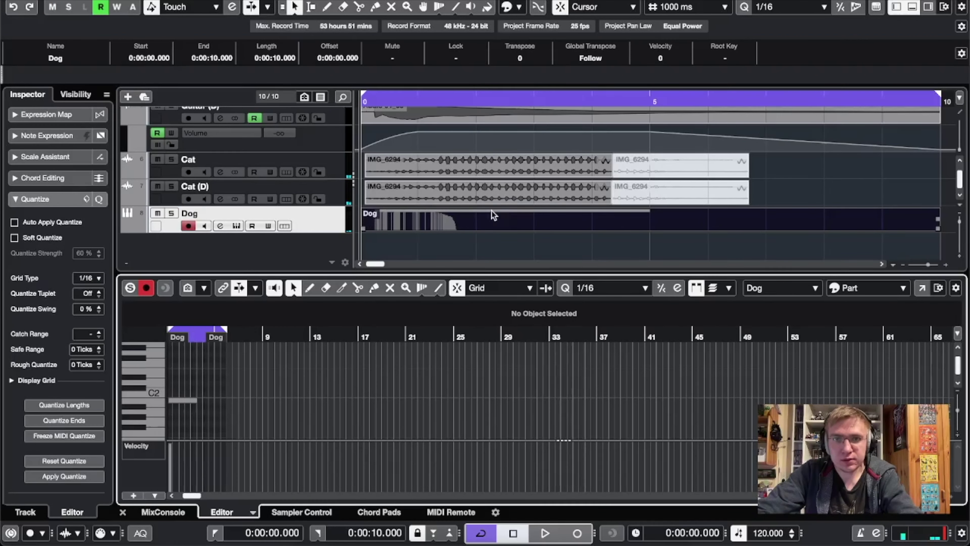
Raise the Dog channel fader to 6.02 dB in the mixer and audition the opening of the mix.
click(154, 512)
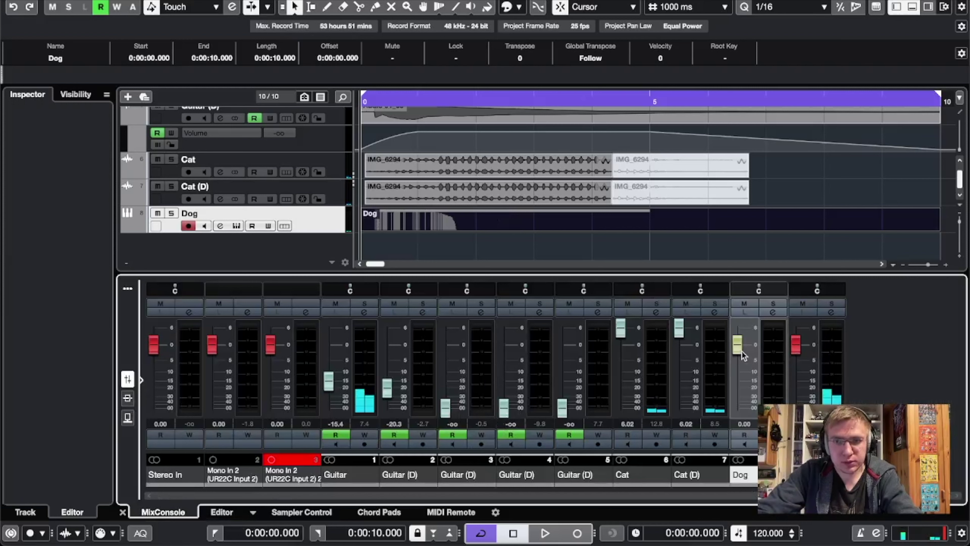
key(space)
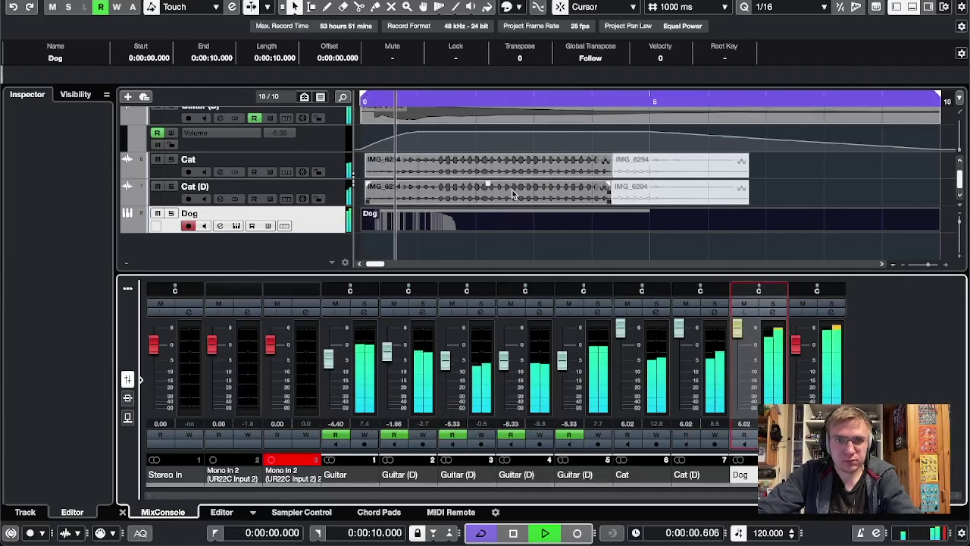
key(h)
key(h)
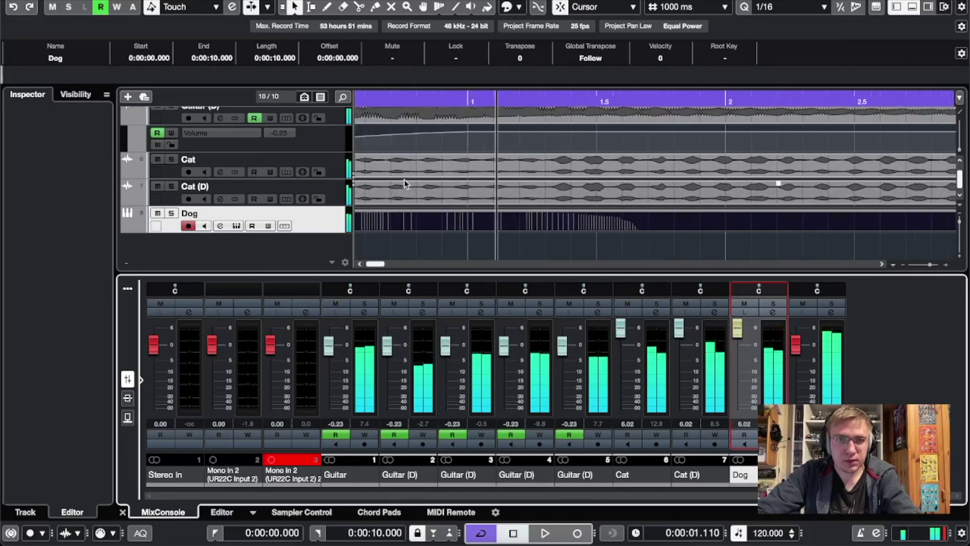
Open the Dog MIDI part for editing and listen to the mix through the volume fade-outs.
click(435, 225)
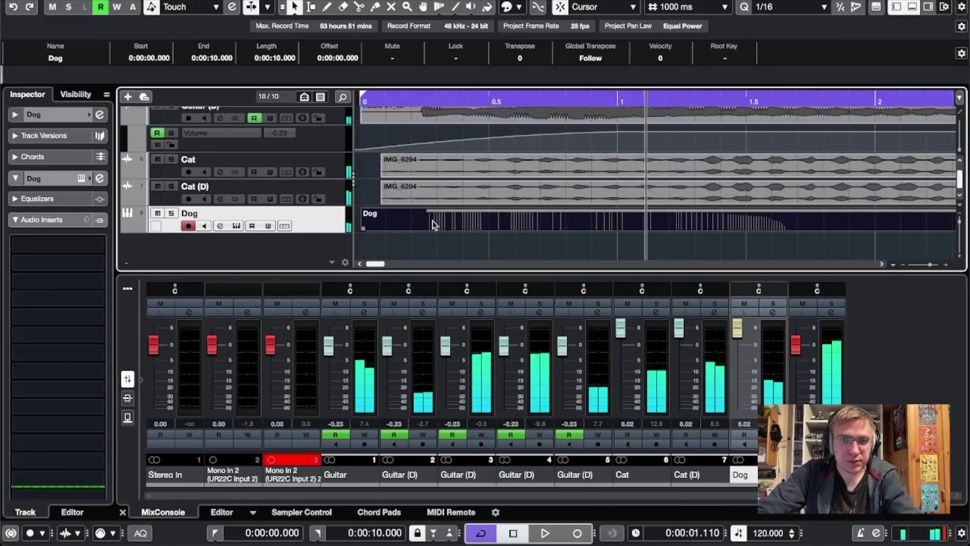
double_click(435, 225)
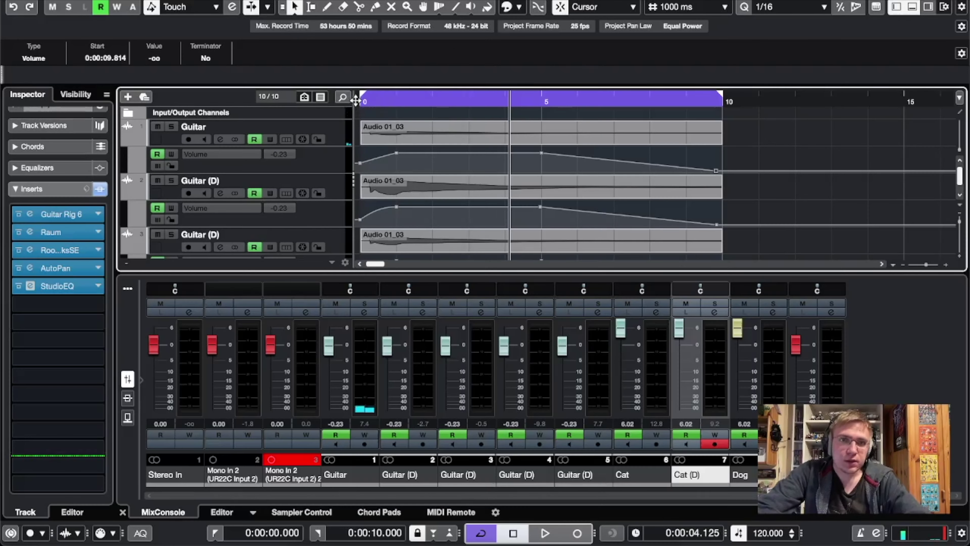
key(space)
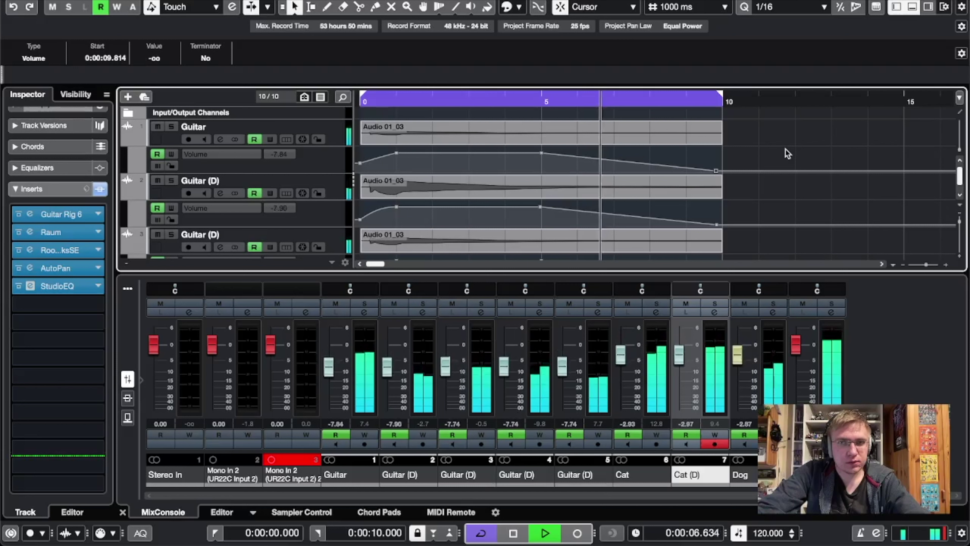
key(space)
Add another Kontakt instrument track below the Dog track, routed to Stereo Out.
scroll(772, 151, down, 6)
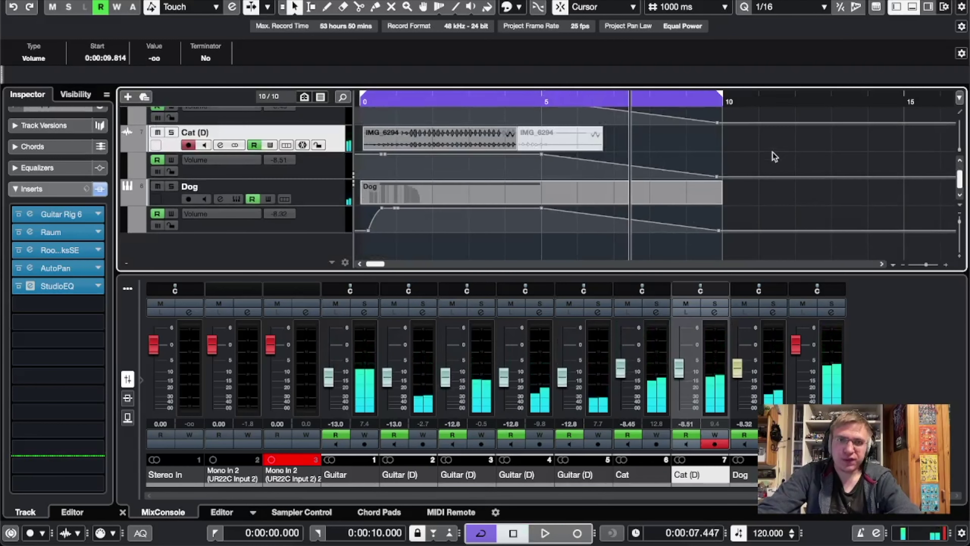
click(336, 203)
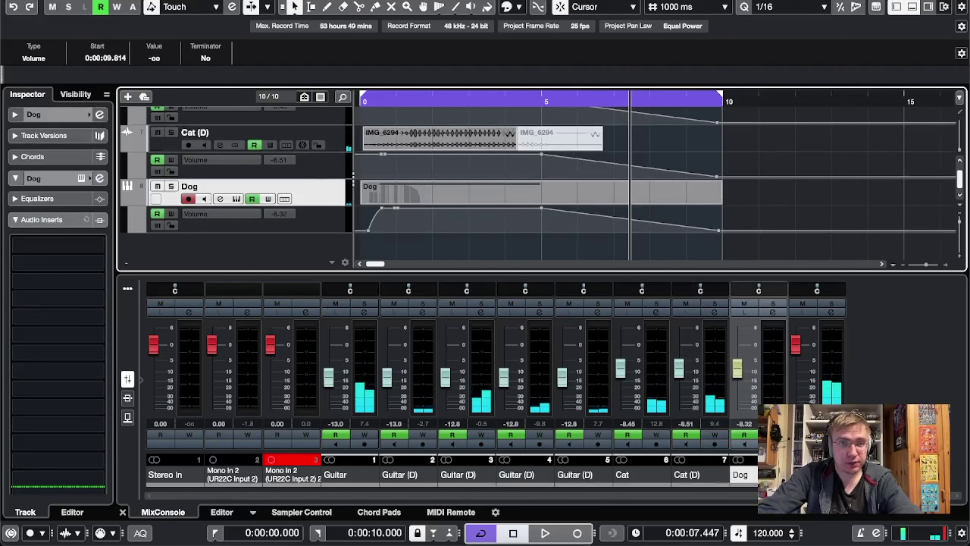
right_click(336, 203)
mouse_move(302, 1)
click(362, 5)
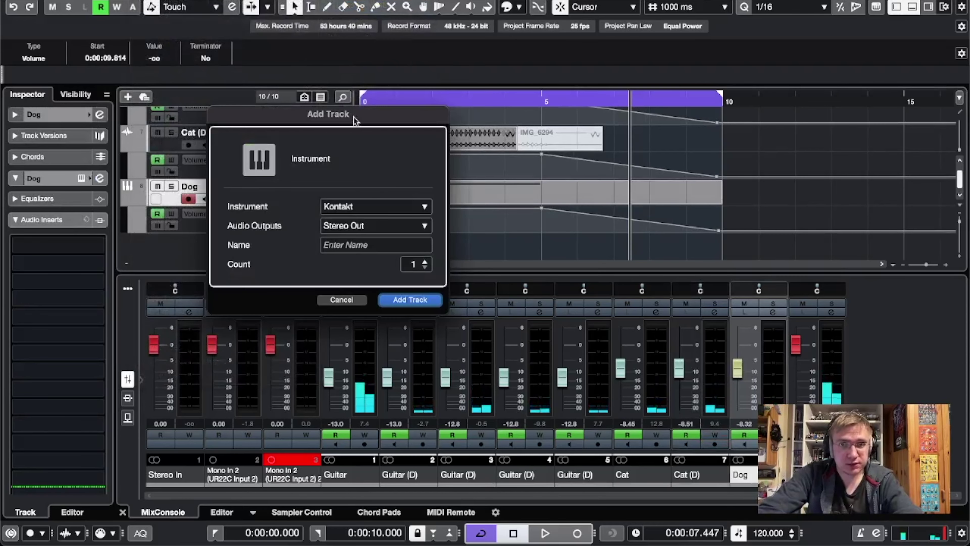
click(408, 301)
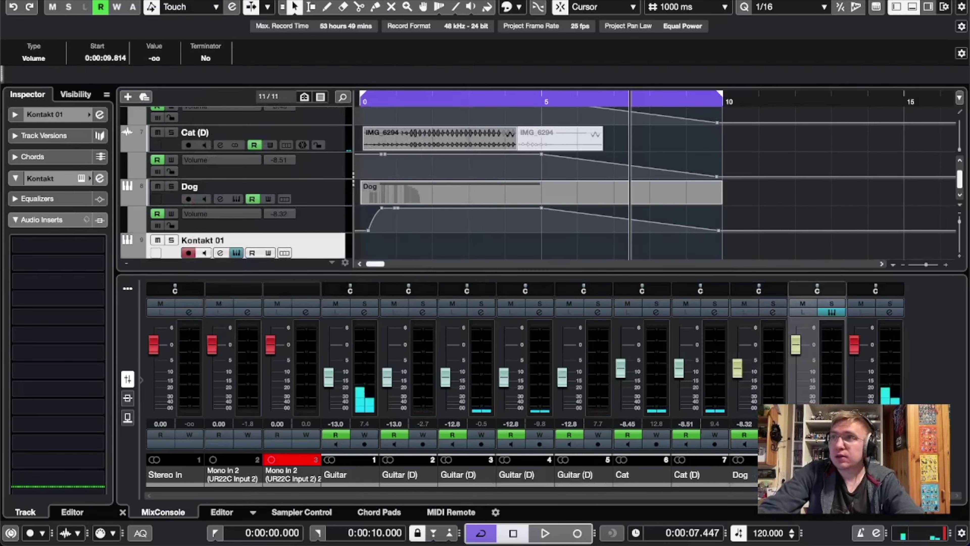
Load Pathless Variations.nki from the 001_Sample Instruments folder into the new Kontakt instance.
drag(969, 57, 472, 1)
scroll(262, 136, down, 1)
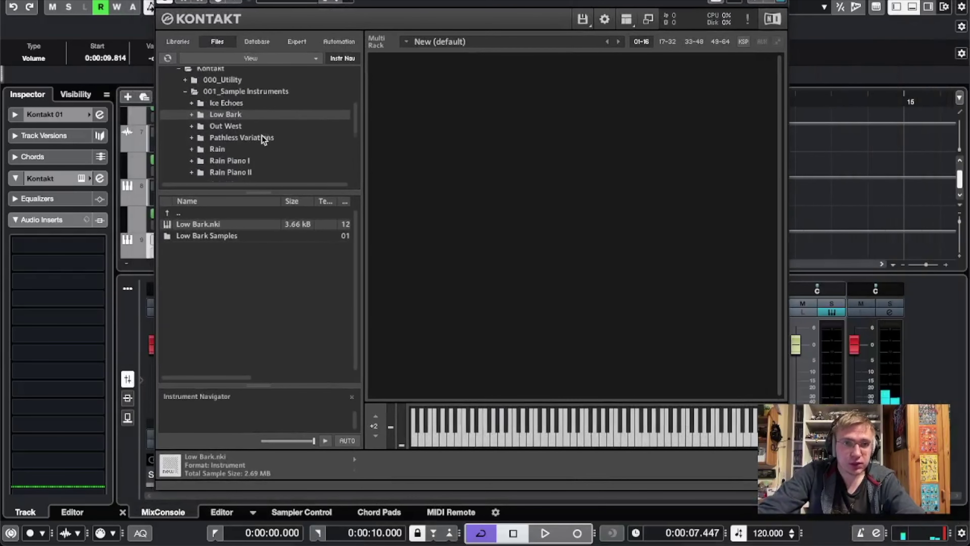
scroll(263, 139, down, 3)
click(222, 110)
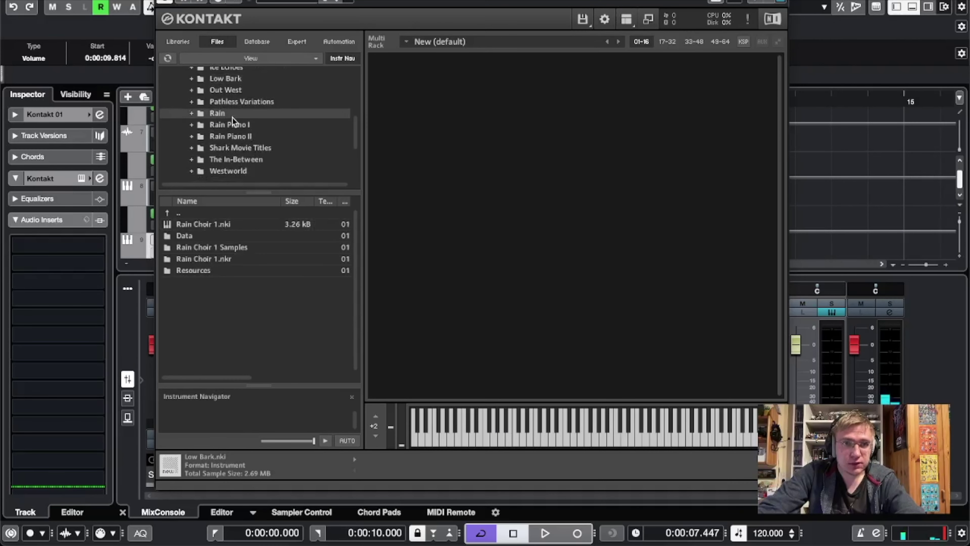
click(228, 104)
click(205, 225)
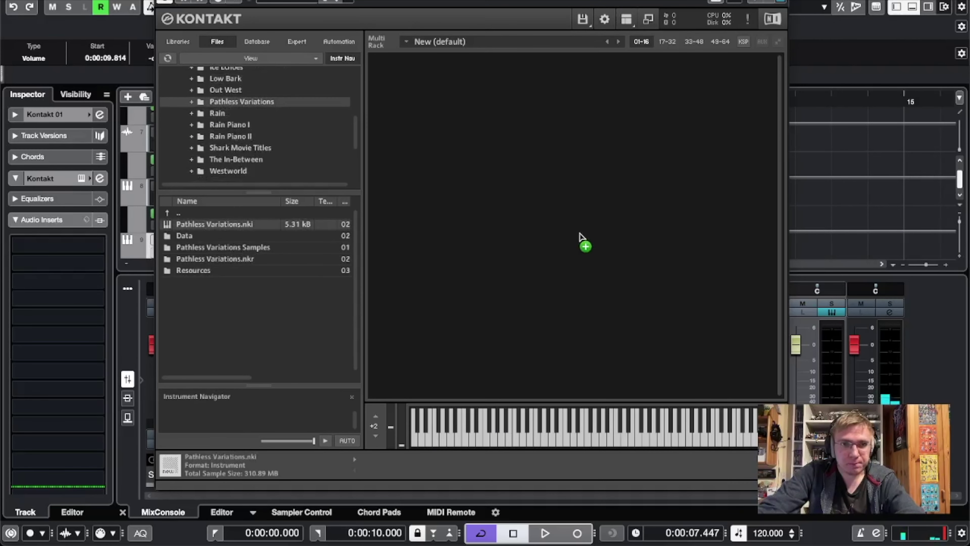
drag(580, 237, 584, 235)
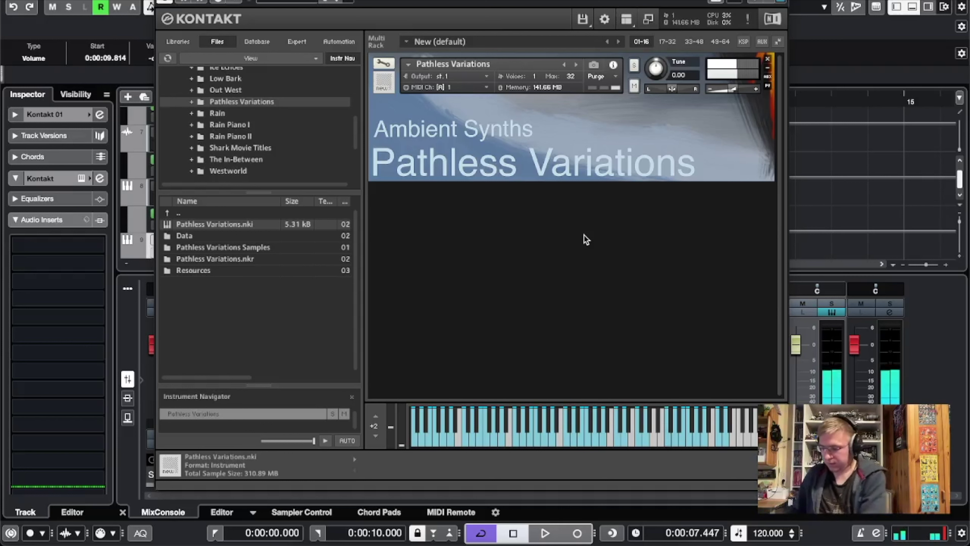
Record a MIDI part on the new Kontakt track, name the track "I don't even know" and return to the beginning.
key(KP_Multiply)
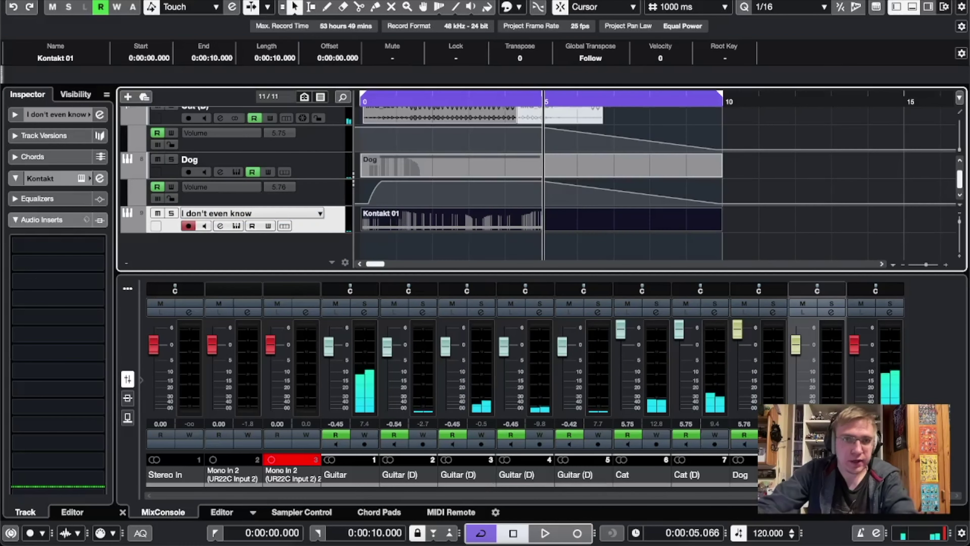
key(Return)
key(KP_Decimal)
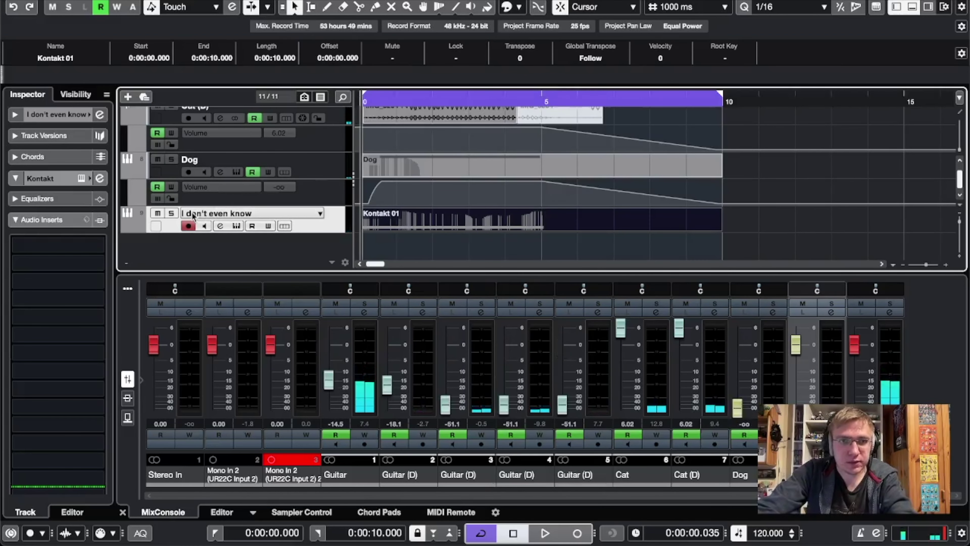
Select all the guitar tracks and route them to a new group track named Guitars.
scroll(338, 224, up, 3)
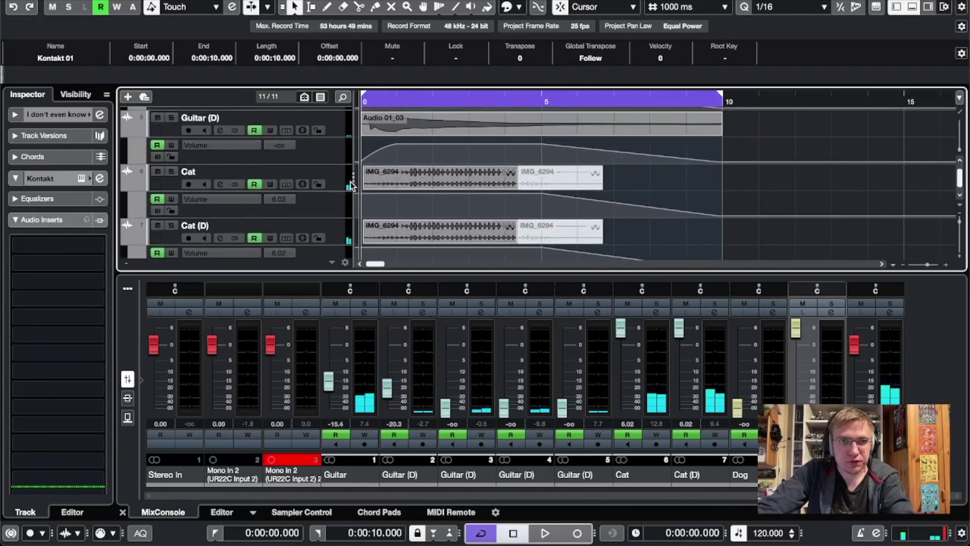
click(338, 126)
scroll(338, 126, up, 5)
shift+click(340, 130)
right_click(342, 133)
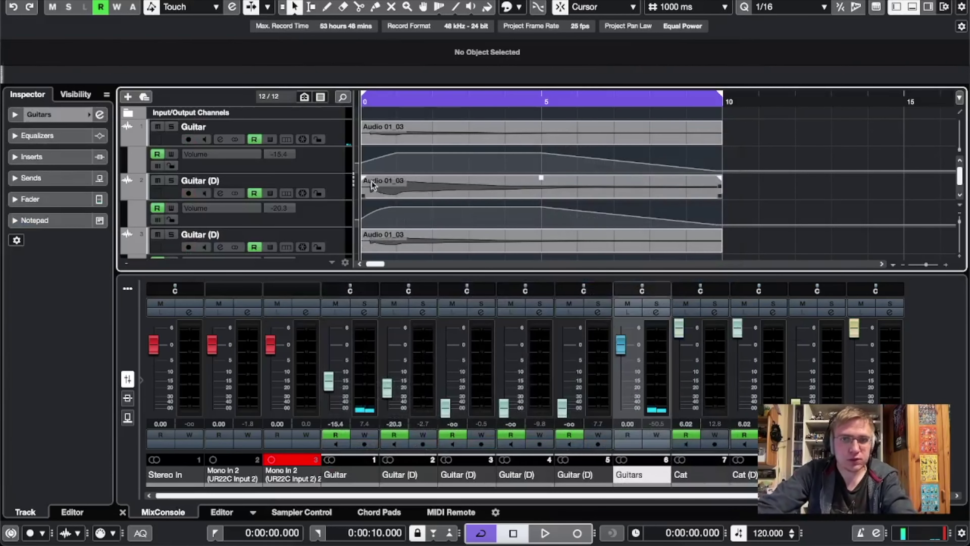
Add a Kontakt instrument track below "I don't even know" and load Shark Movie - Titles.nki into it.
scroll(470, 176, down, 3)
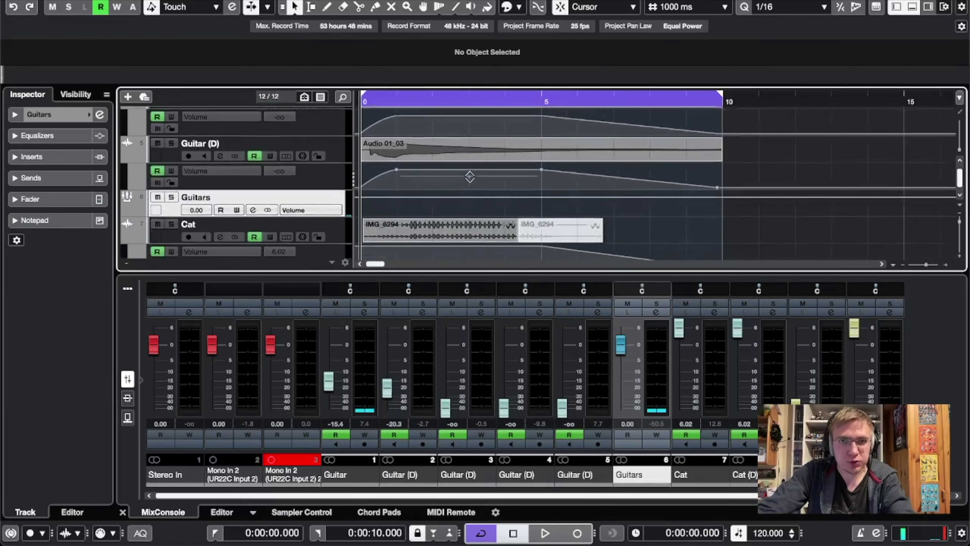
scroll(470, 177, down, 2)
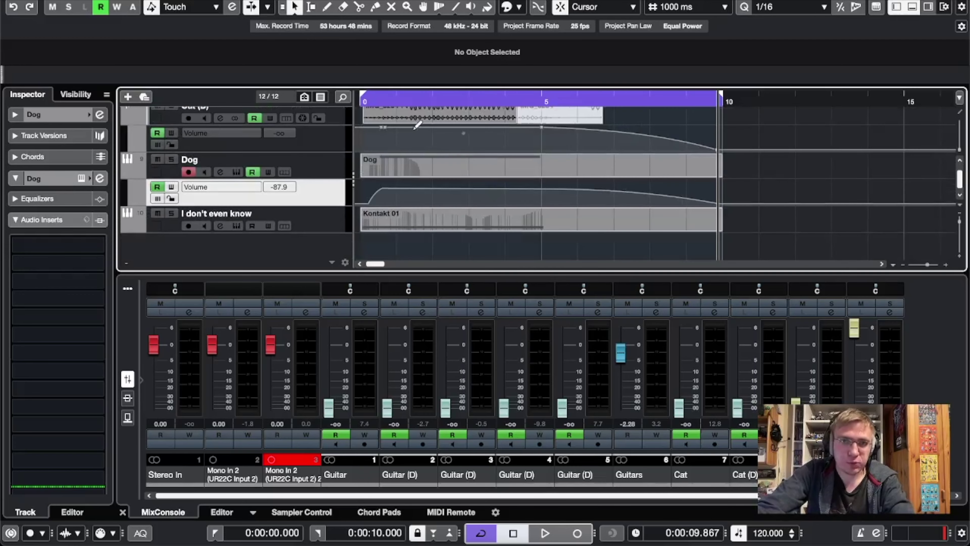
click(331, 225)
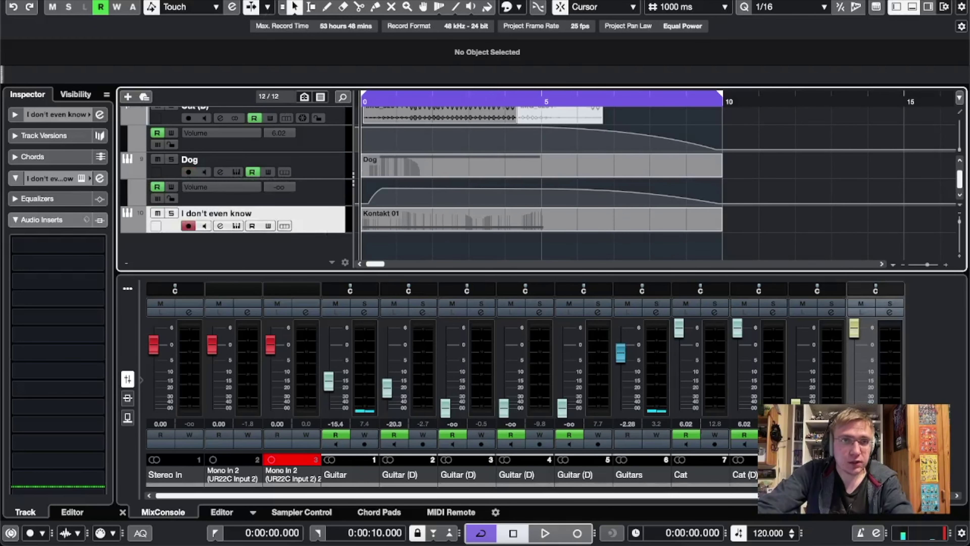
click(344, 5)
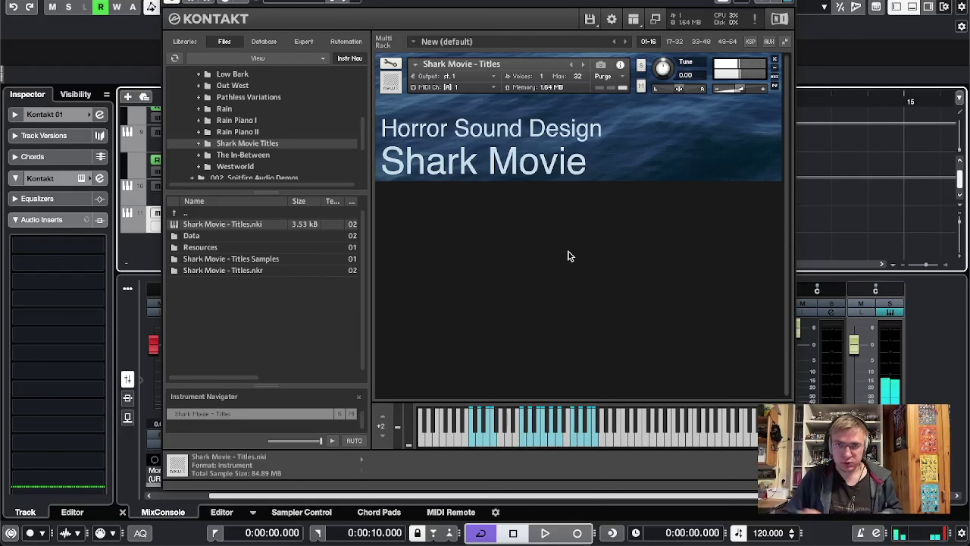
Audition the Shark Movie - Titles part and move its first C3 and C2 notes earlier, starting the C3 at 1.1.2.67.
key(space)
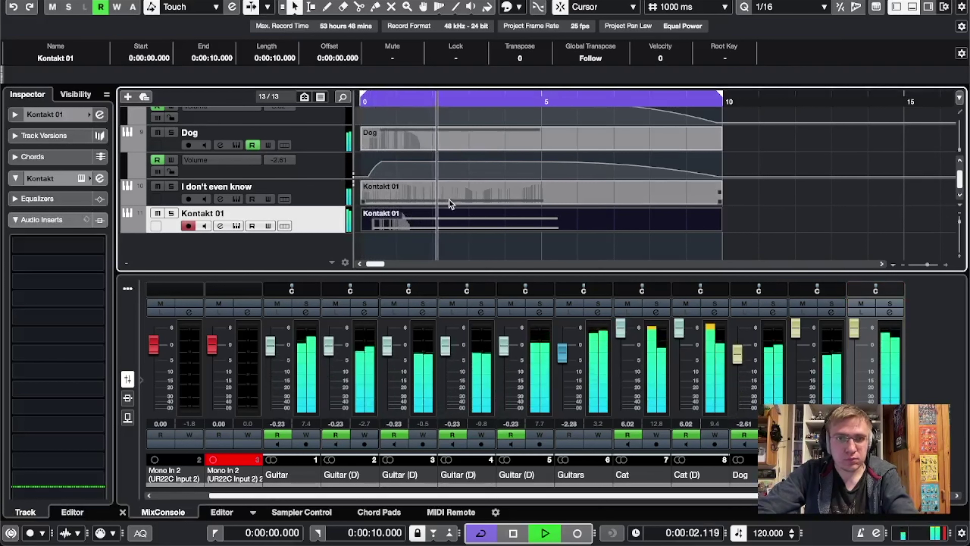
key(space)
double_click(404, 229)
scroll(297, 414, left, 8)
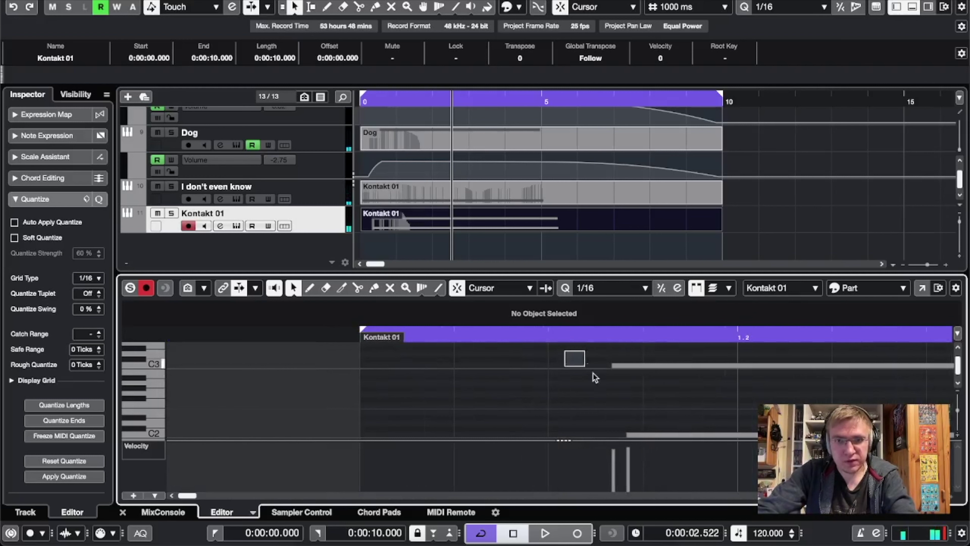
drag(593, 372, 638, 436)
scroll(638, 399, up, 2)
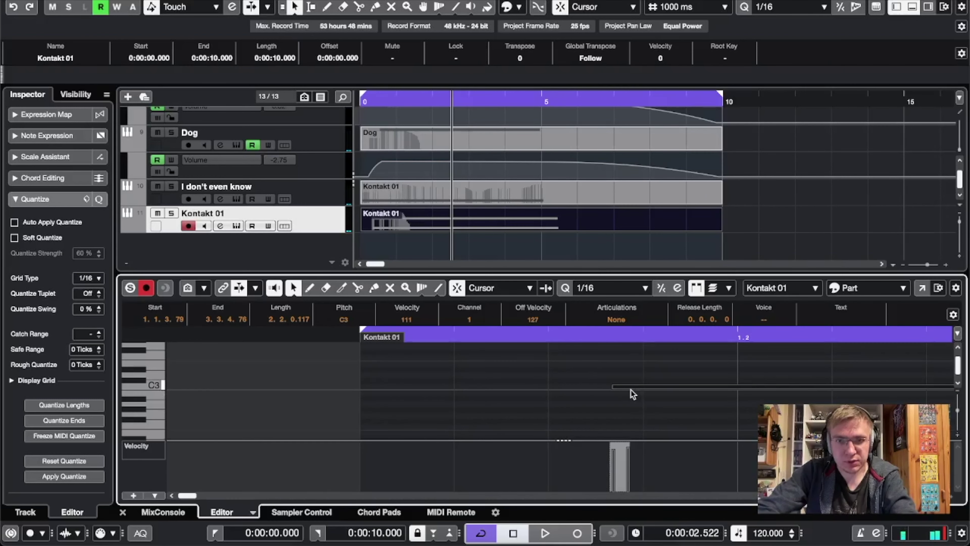
drag(630, 389, 527, 390)
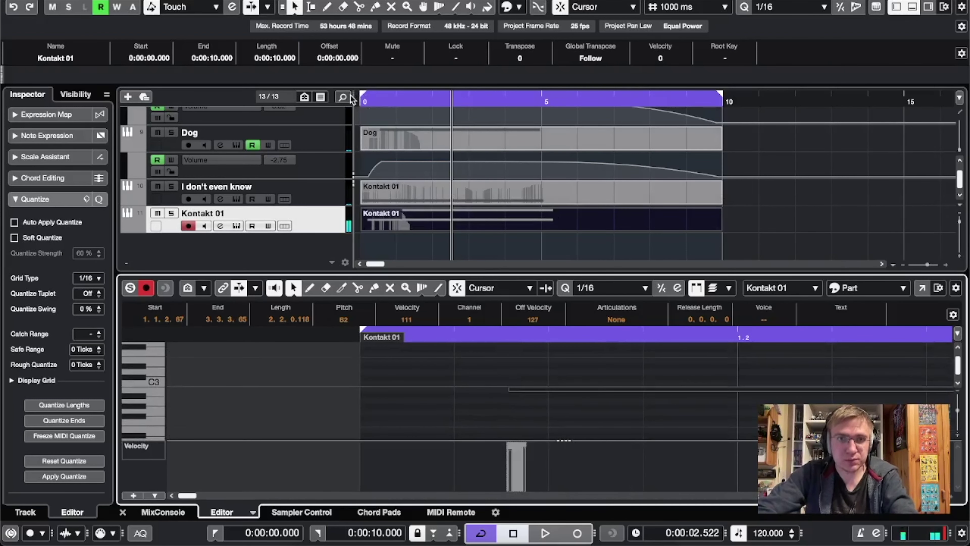
Name the Shark Movie - Titles track More Guitars, solo it to audition its part from the beginning, and unsolo it.
click(359, 101)
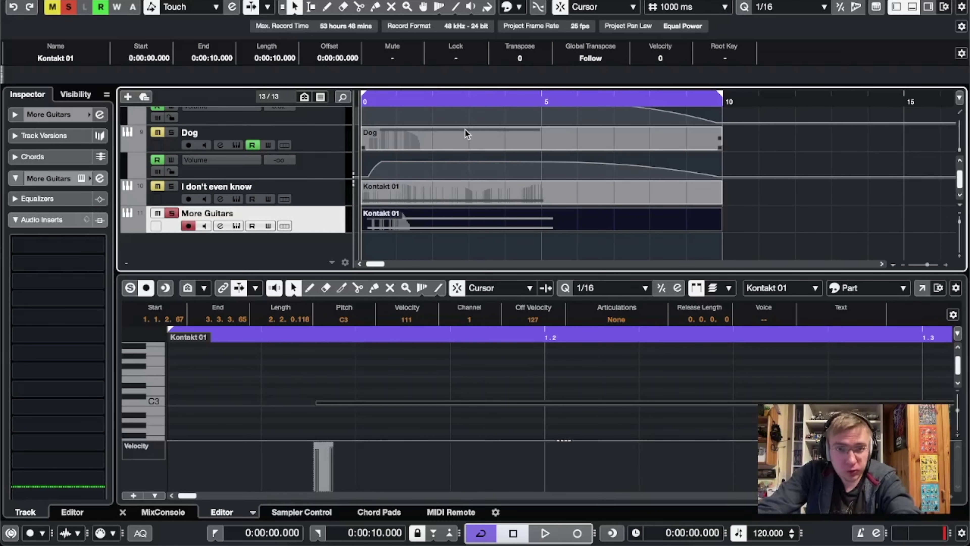
key(space)
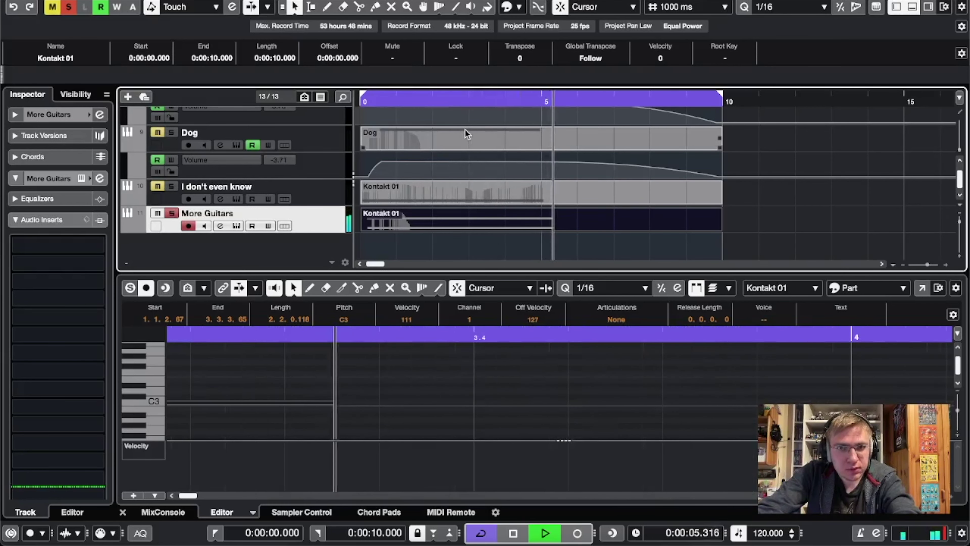
key(space)
click(170, 213)
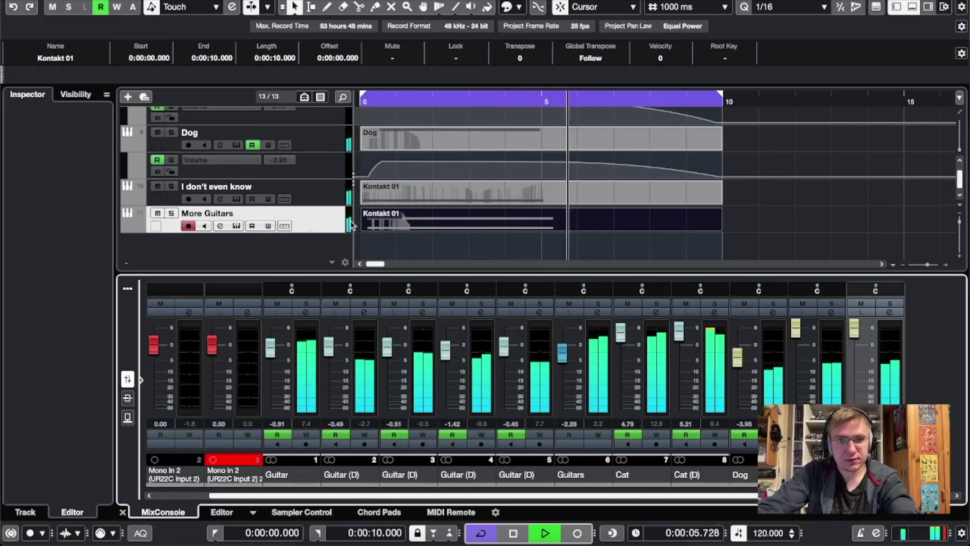
Add StudioEQ as the first insert on the More Guitars track while playing the full mix, and stop playback.
click(336, 220)
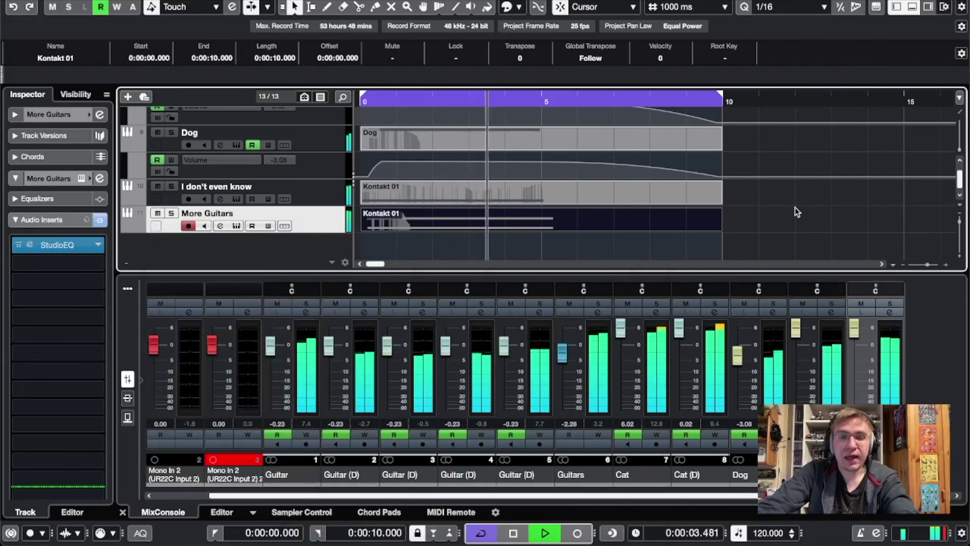
click(795, 209)
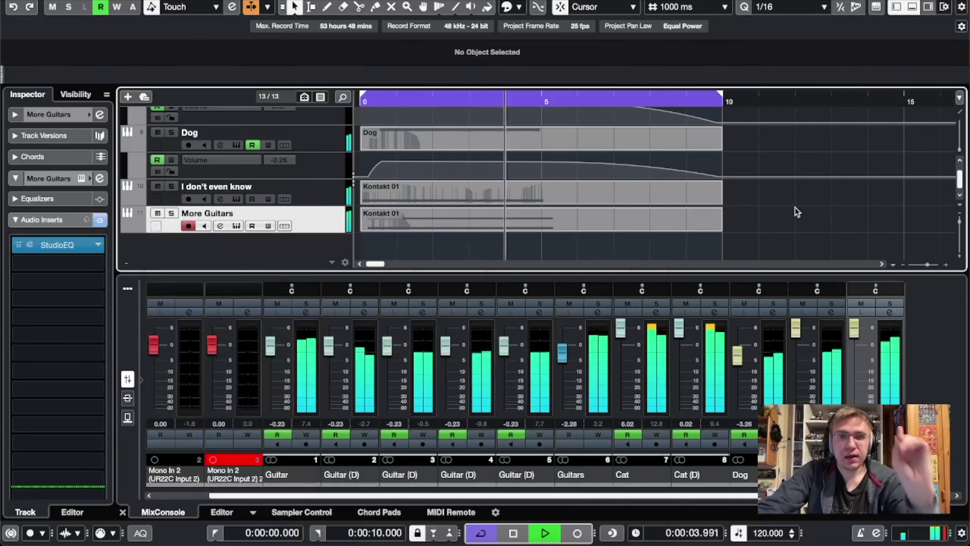
key(space)
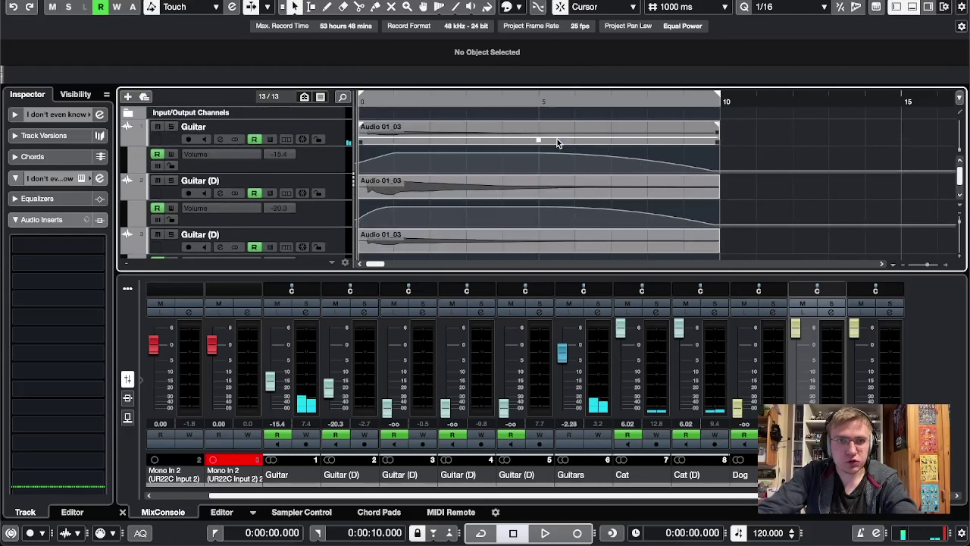
Insert Ozone 9 Elements as the first effect on Stereo Out, with the Maximizer at a -4.8 dB threshold and -1.0 dB ceiling.
click(128, 113)
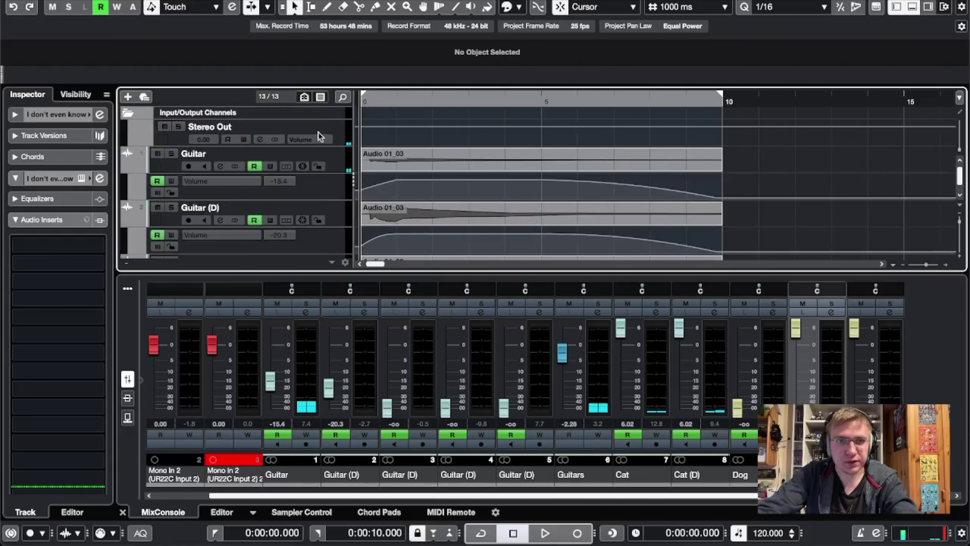
click(346, 134)
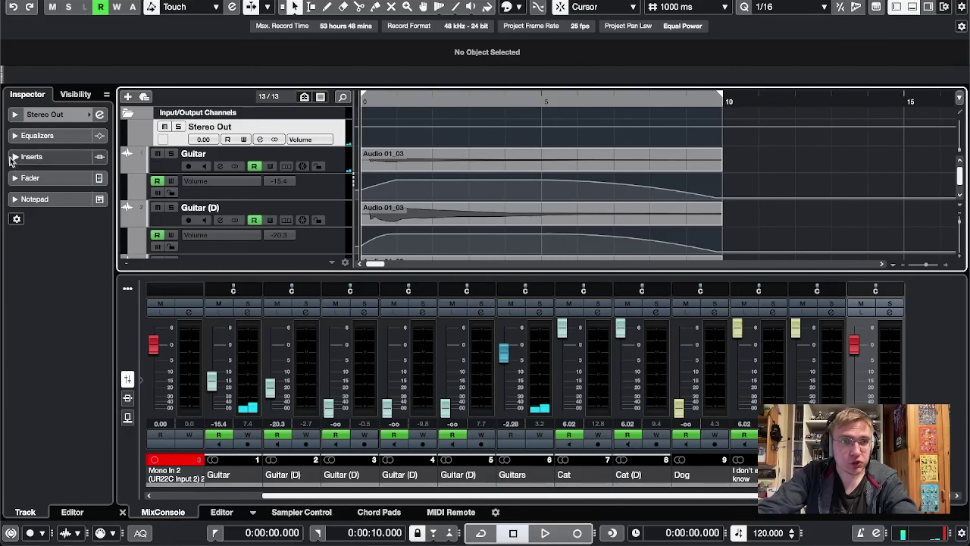
click(57, 157)
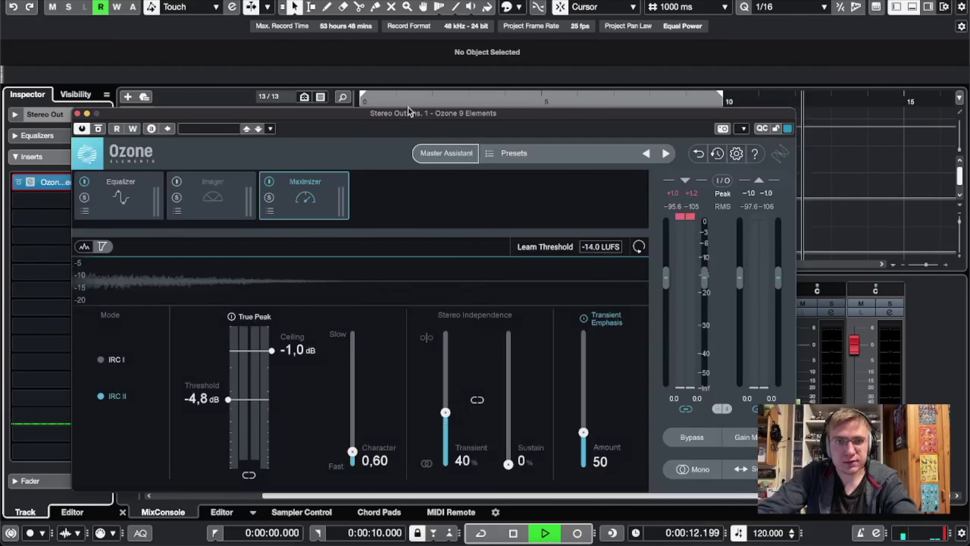
drag(408, 107, 408, 214)
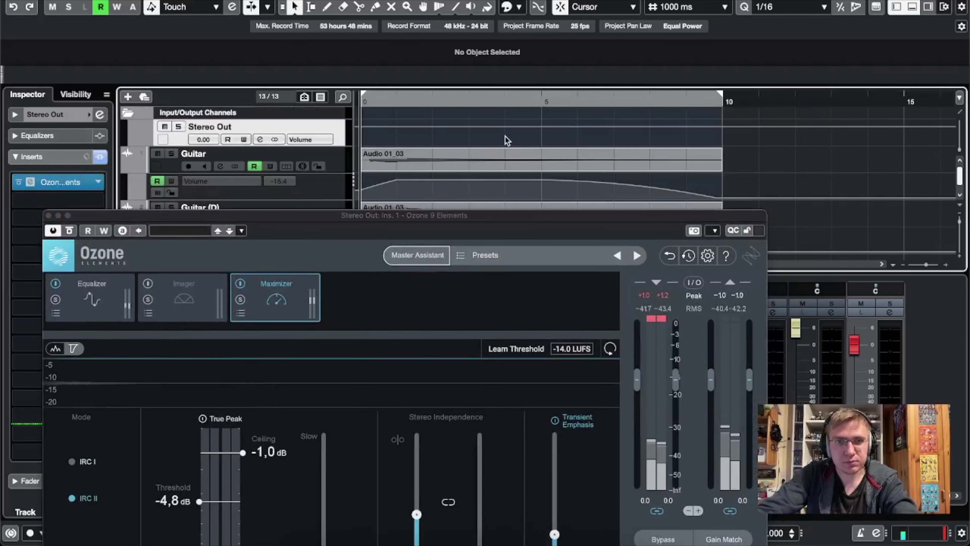
key(space)
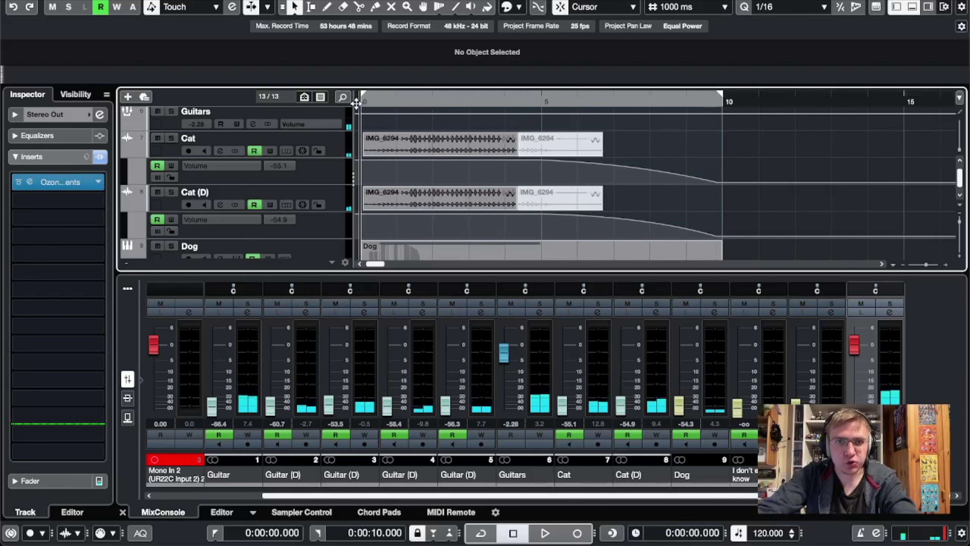
Play the full mix from the beginning with Ozone on Stereo Out and return to the project start.
key(space)
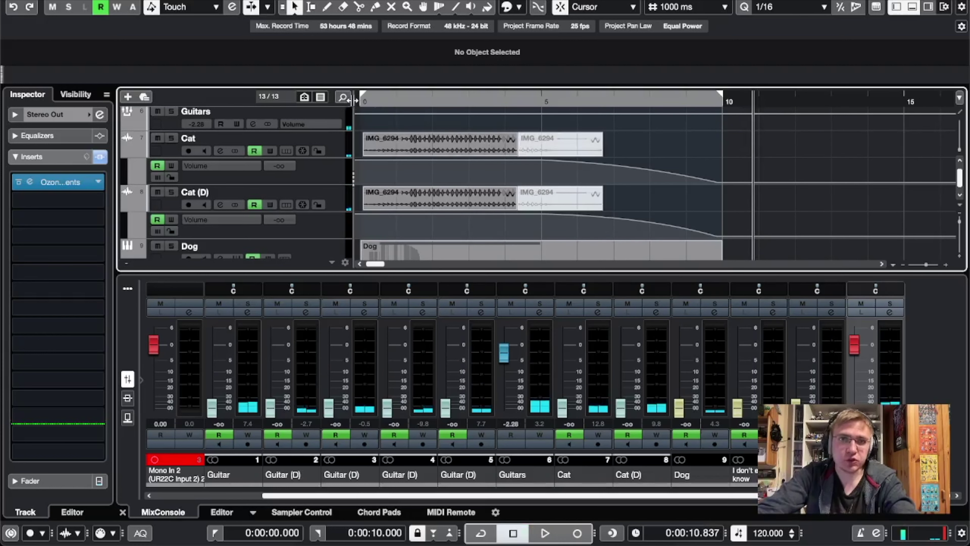
click(359, 100)
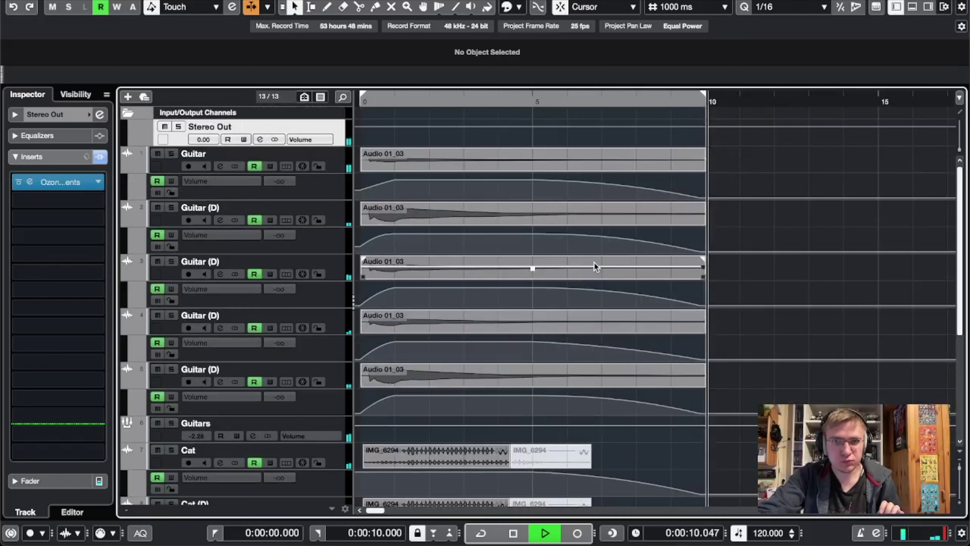
scroll(594, 262, down, 5)
key(space)
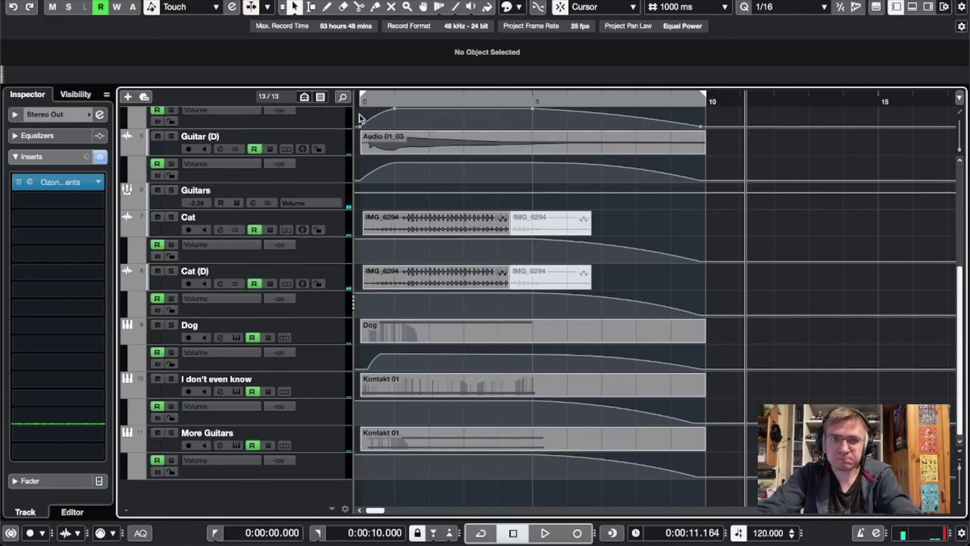
click(361, 100)
Export the 10-second project as an audio mixdown and place it on a soloed audio track named Braaaaaam v1.0.
click(83, 0)
mouse_move(121, 179)
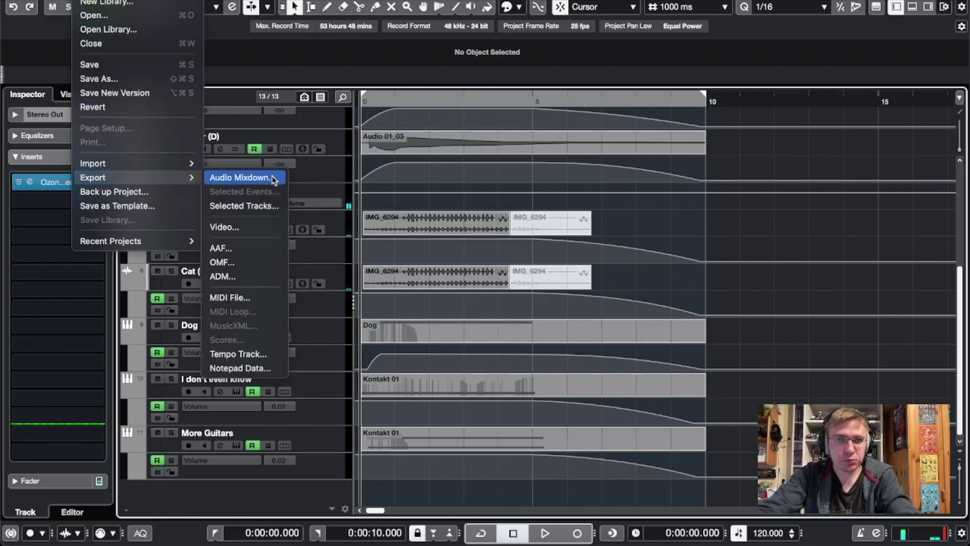
click(239, 177)
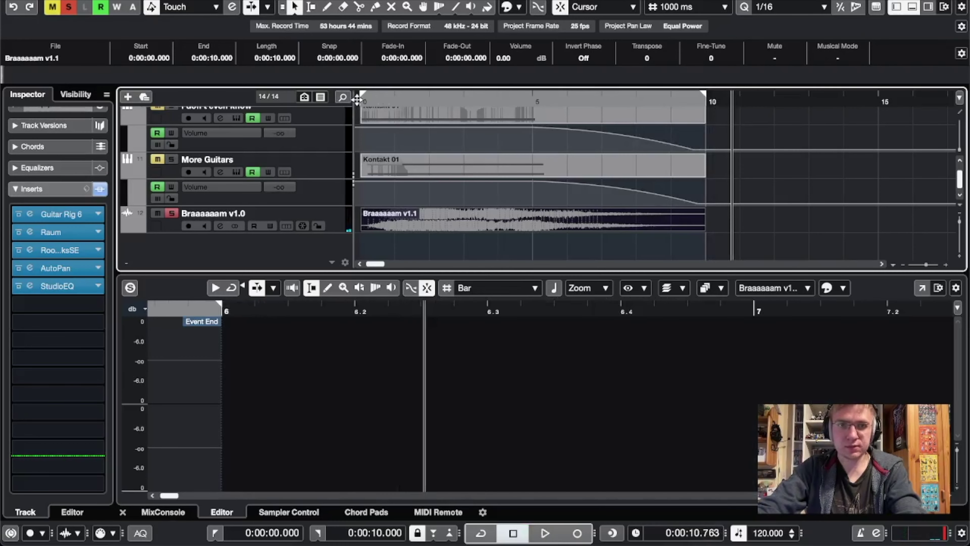
Audition the first few seconds of the soloed Braaaaaam v1.0 mixdown and return to the project start.
click(357, 100)
key(space)
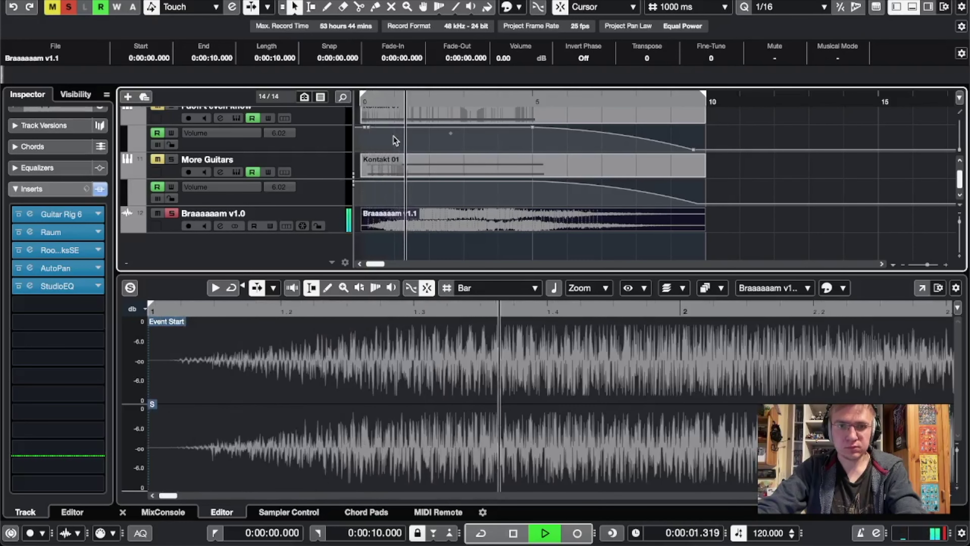
key(space)
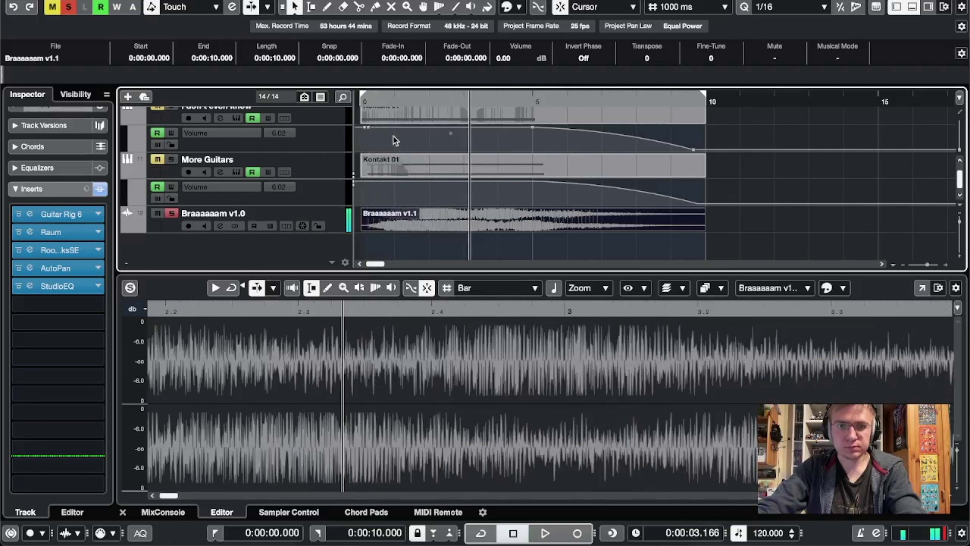
click(358, 102)
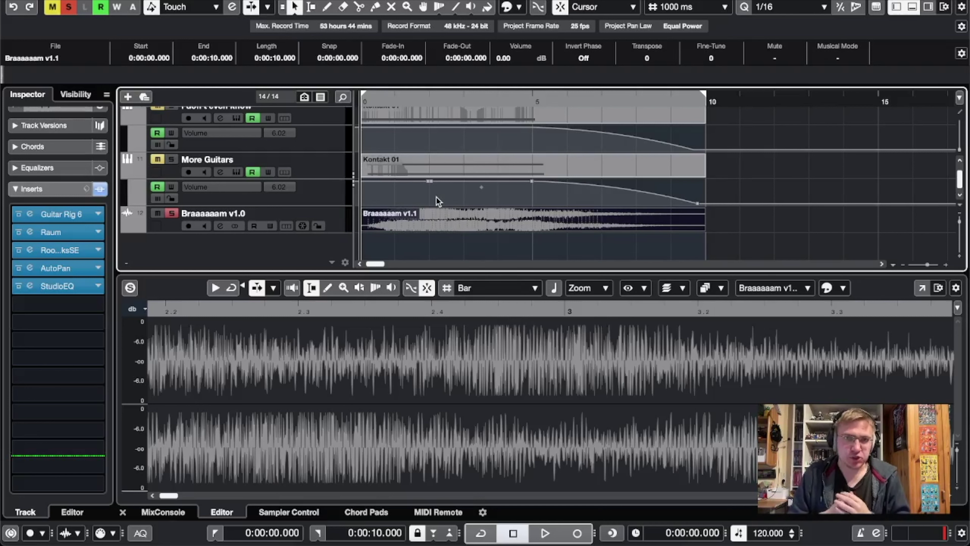
Add one Kontakt instrument track routed to Stereo Out below the Braaaaaam v1.0 track.
click(344, 217)
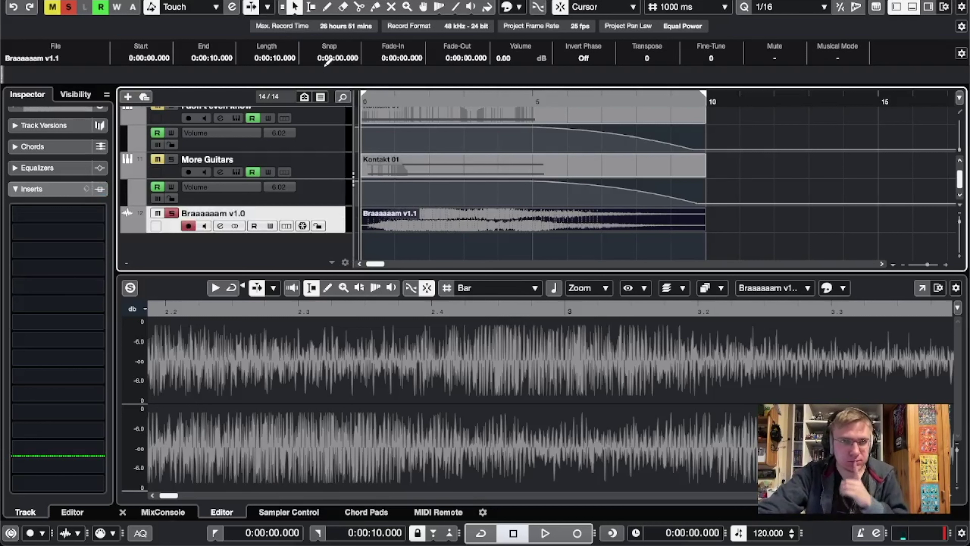
click(187, 0)
mouse_move(149, 0)
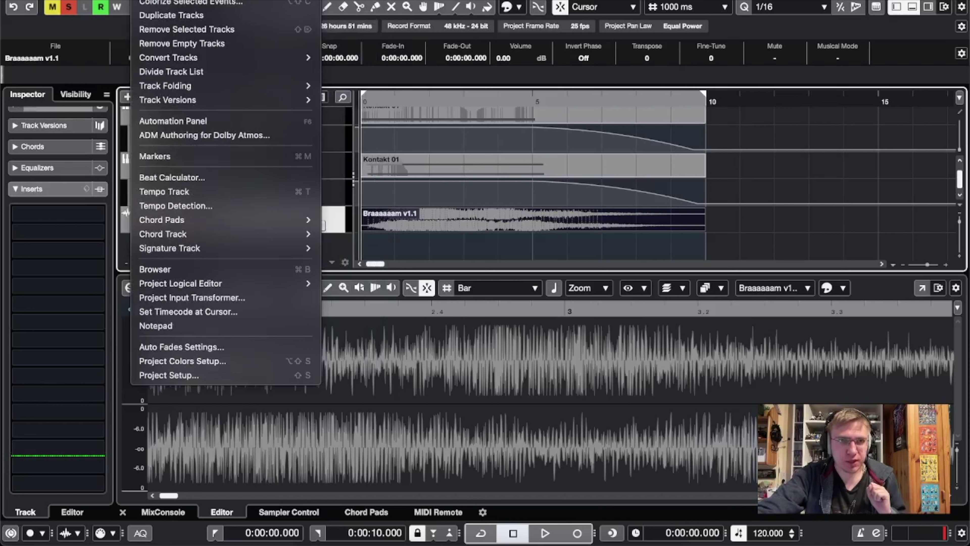
mouse_move(225, 0)
click(367, 5)
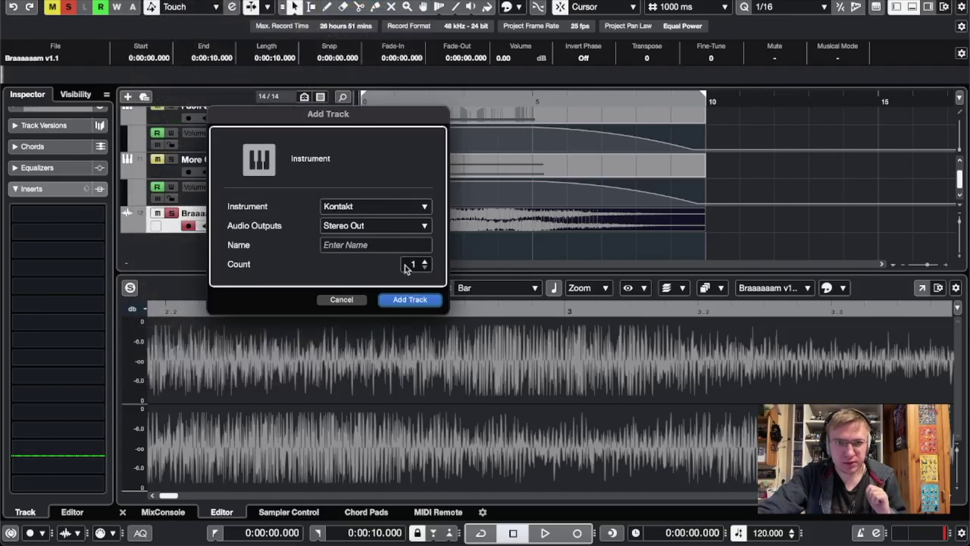
click(405, 300)
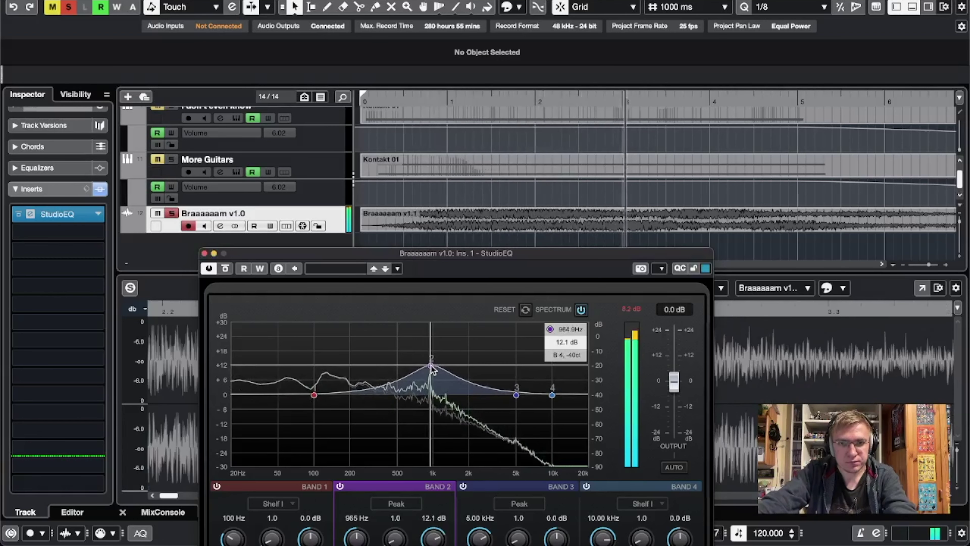
Boost StudioEQ band 2 on the Braaaaaam v1.0 track by 12.1 dB at 941 Hz, stop playback and close the equalizer.
drag(432, 365, 430, 366)
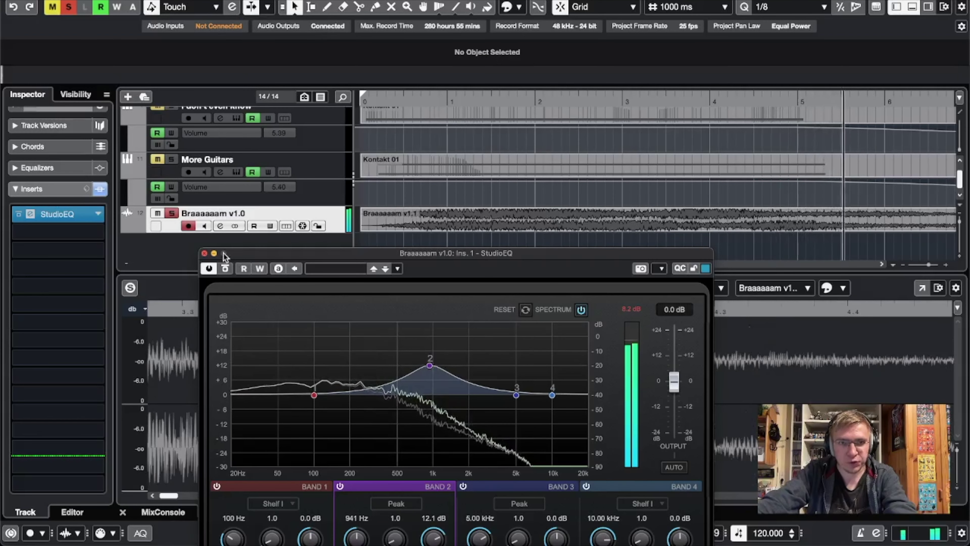
key(space)
click(204, 253)
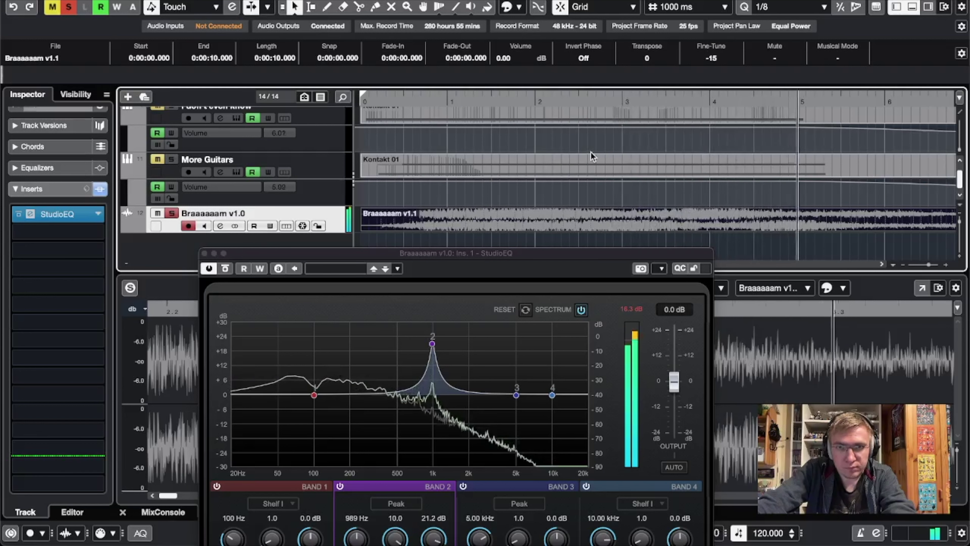
Audition Braaaaaam v1.0 through the narrow StudioEQ band near 1 kHz, and remove StudioEQ from the track, discarding its changes.
key(space)
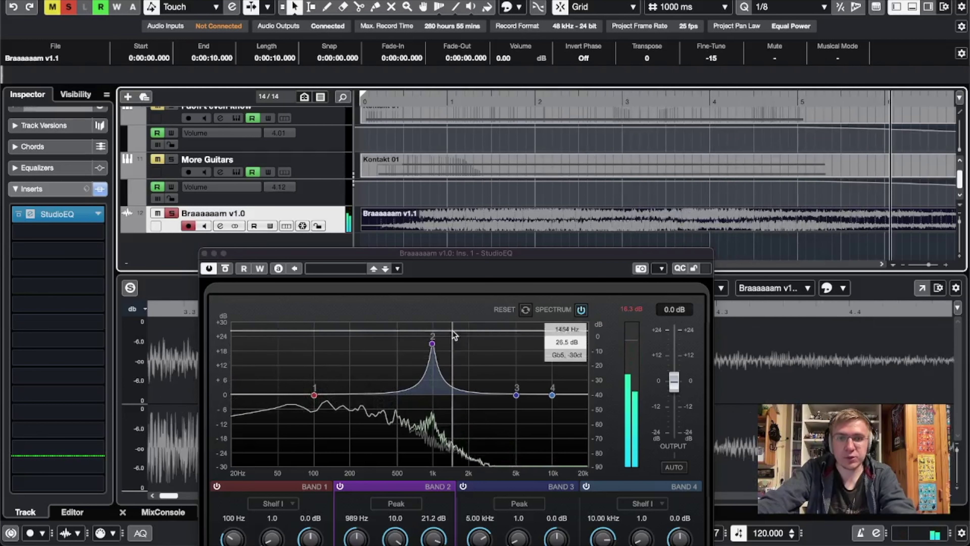
key(space)
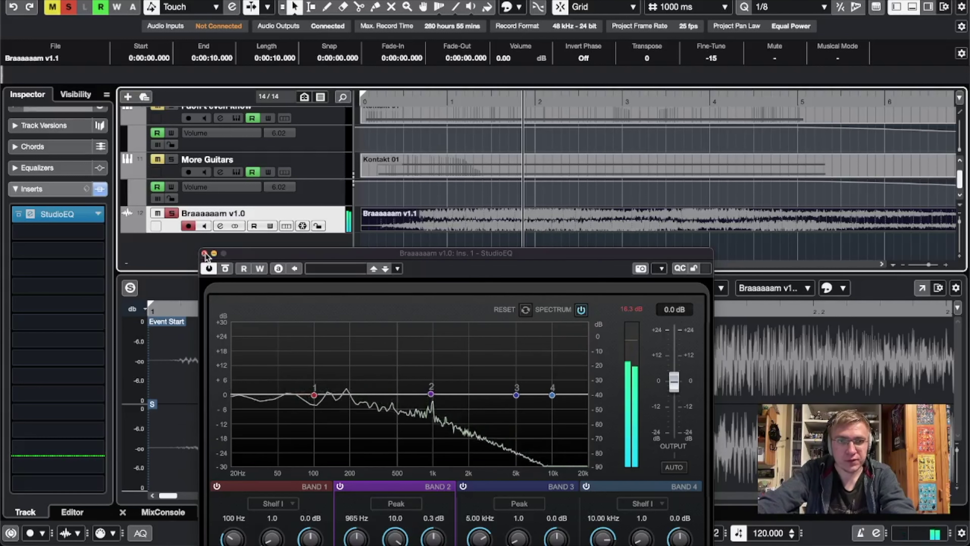
click(204, 253)
click(98, 214)
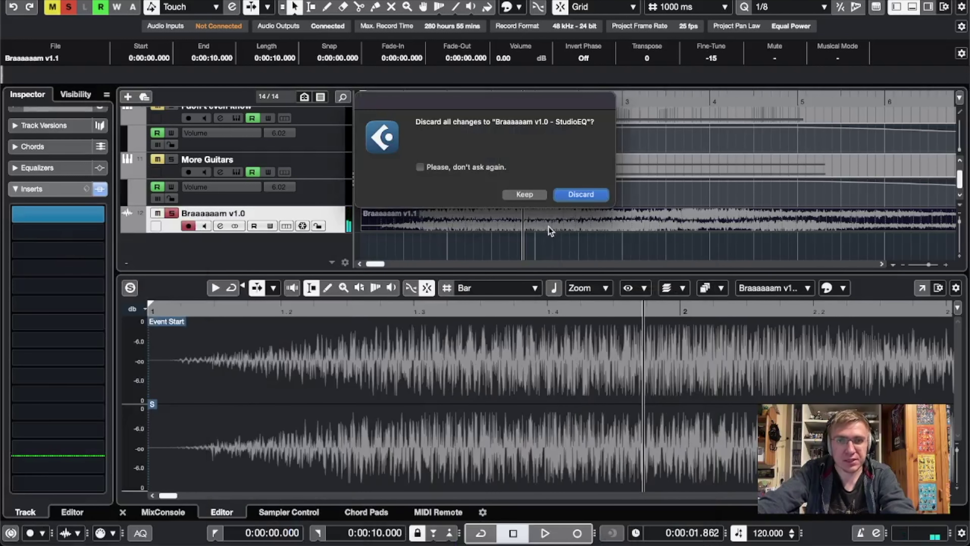
click(599, 196)
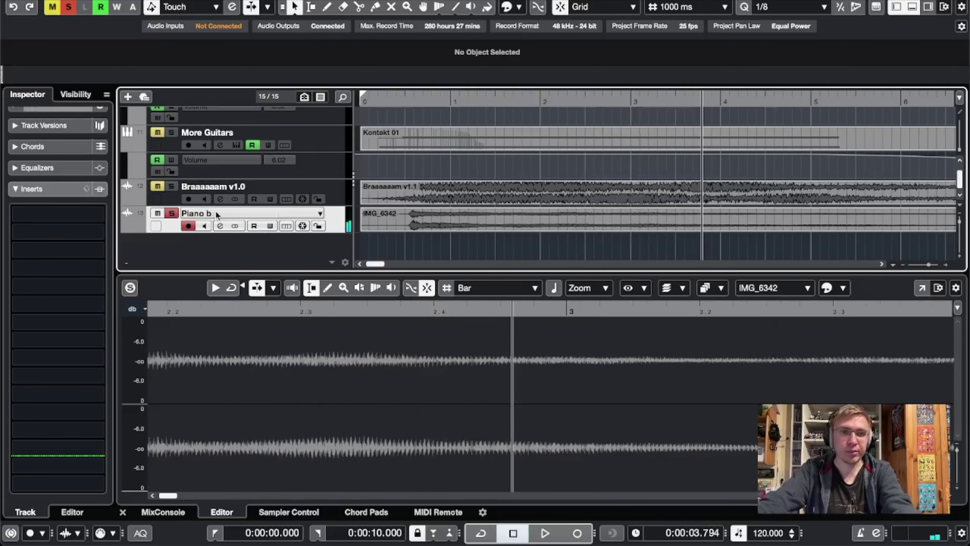
Toggle the solo state of the Piano b track and duplicate the track.
click(173, 213)
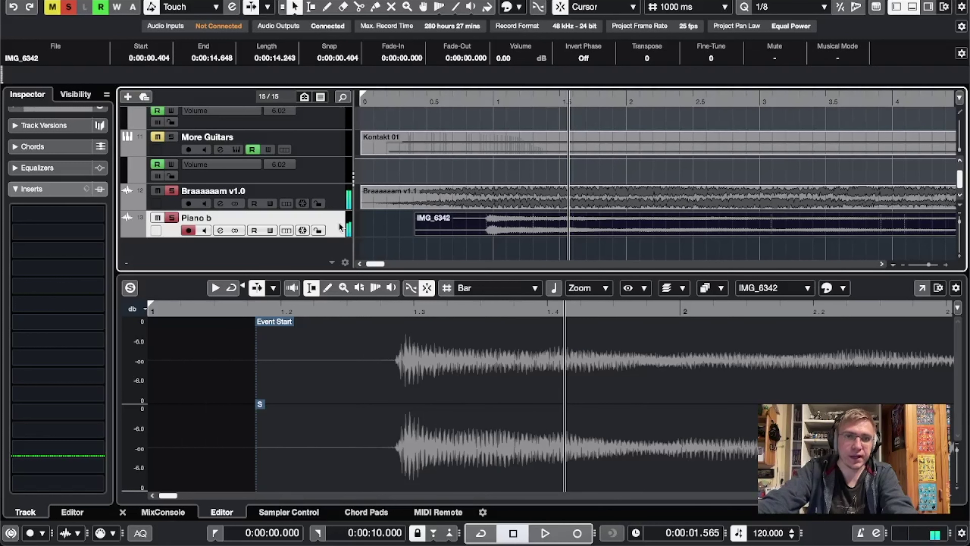
right_click(342, 225)
click(403, 266)
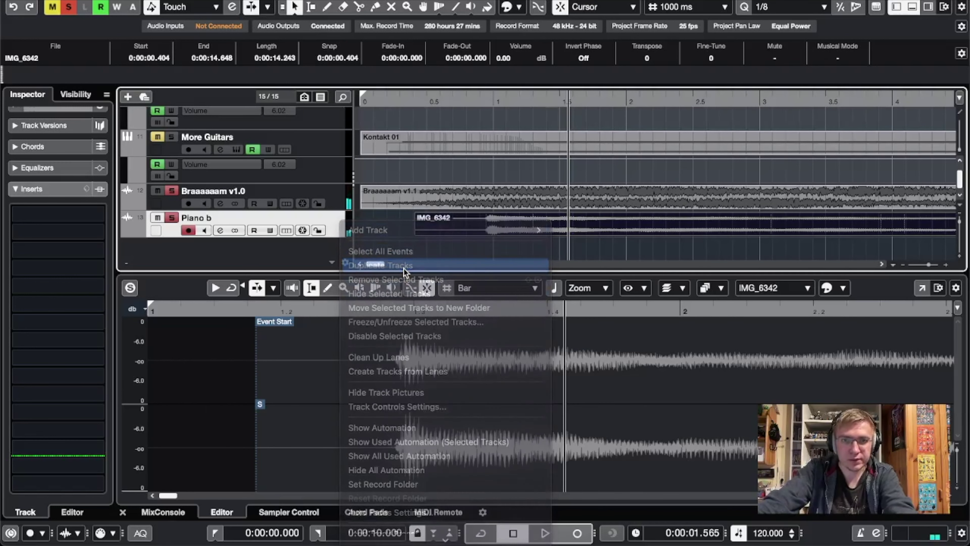
Audition the reversed IMG_6342 event on Piano b (D) with Piano b, and move it earlier to start at 0:00:00.119.
key(space)
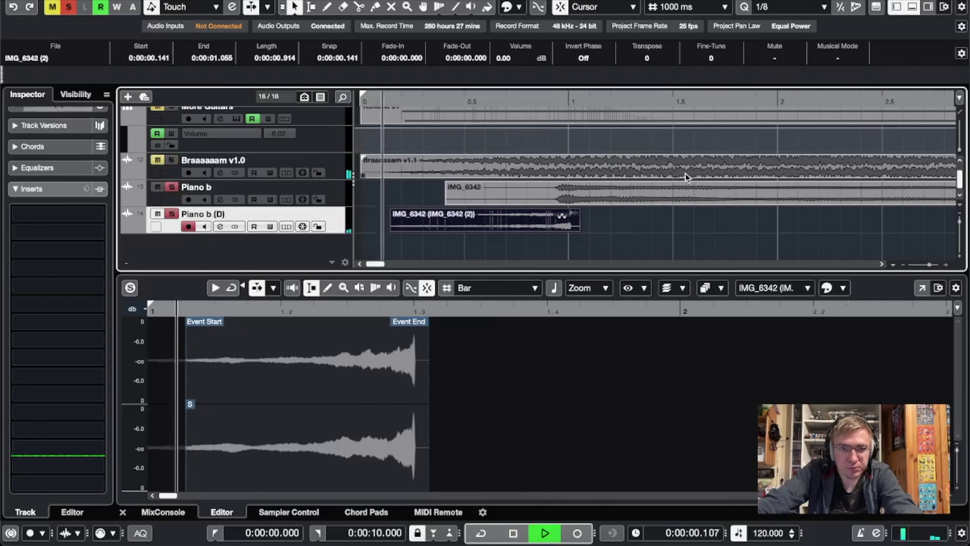
key(space)
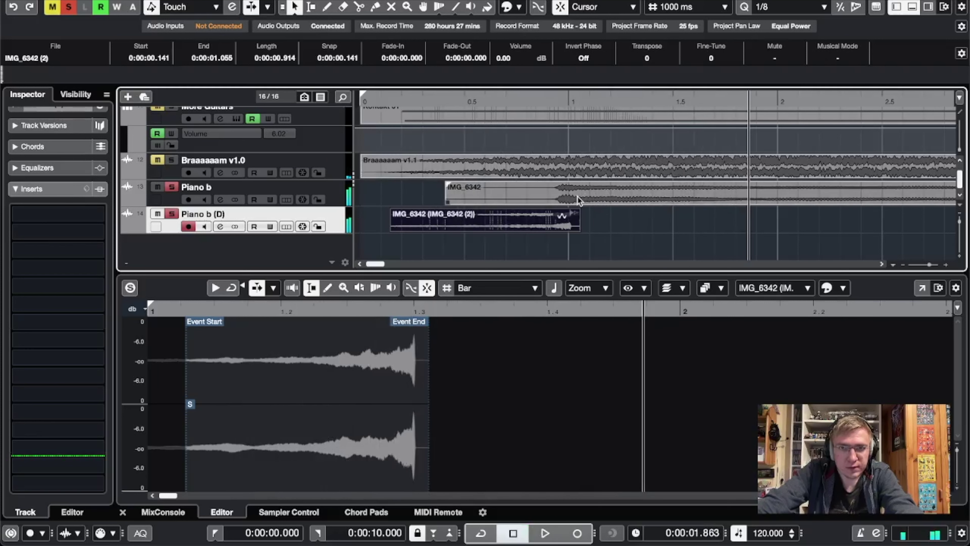
drag(553, 225, 556, 225)
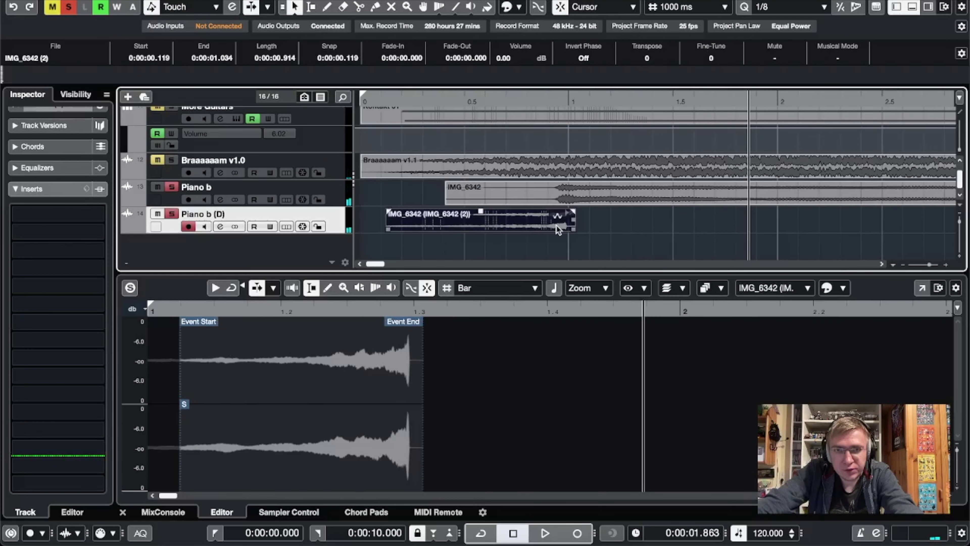
click(635, 226)
key(space)
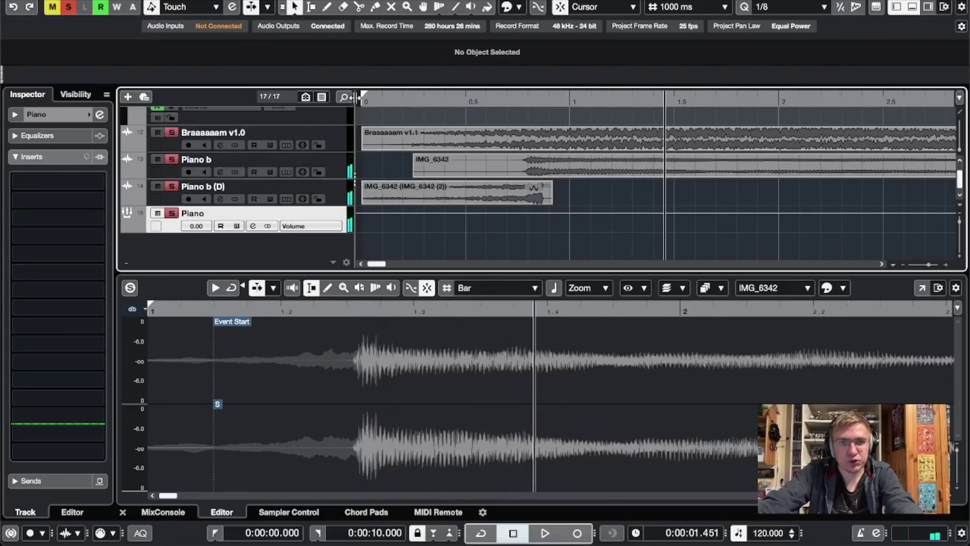
Stop playback, unsolo Braaaaaam v1.0, and add Guitar Rig 6 as the first insert on the Piano group.
key(space)
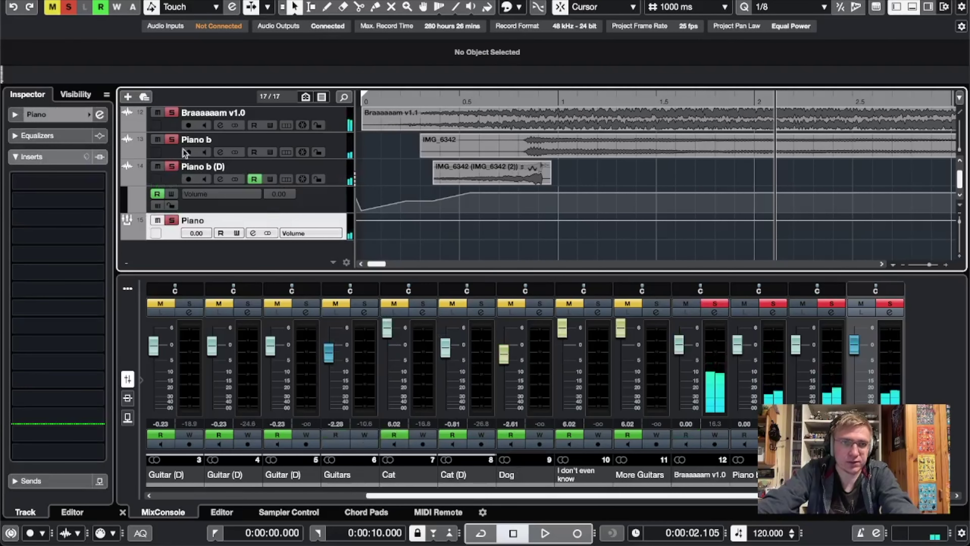
key(space)
click(172, 114)
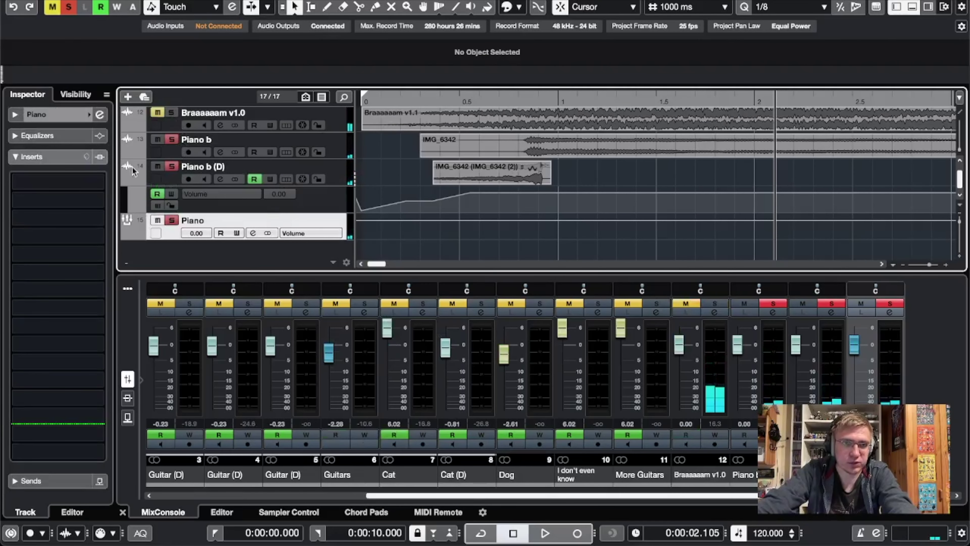
click(95, 182)
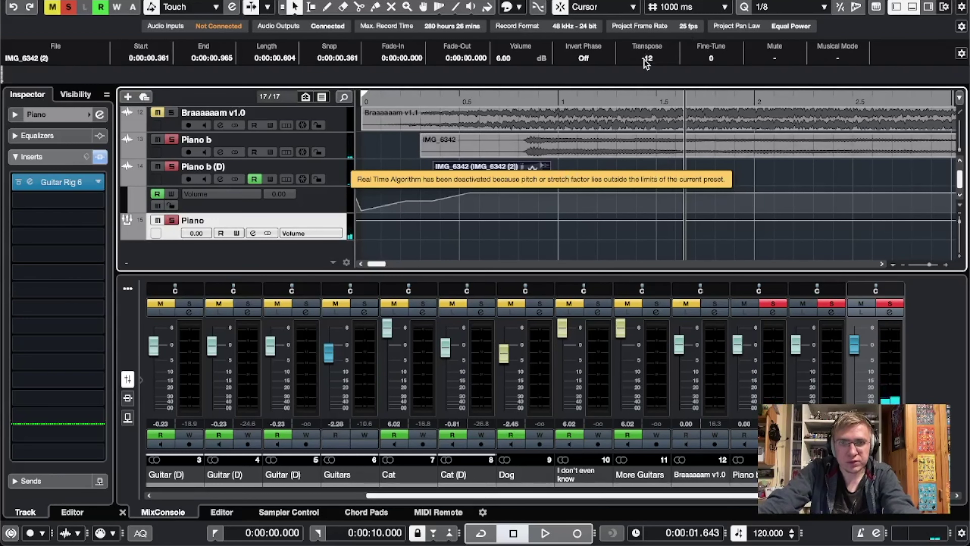
Set the transpose of the reversed event on Piano b (D) to 0 and audition the Piano group through Guitar Rig 6.
click(645, 60)
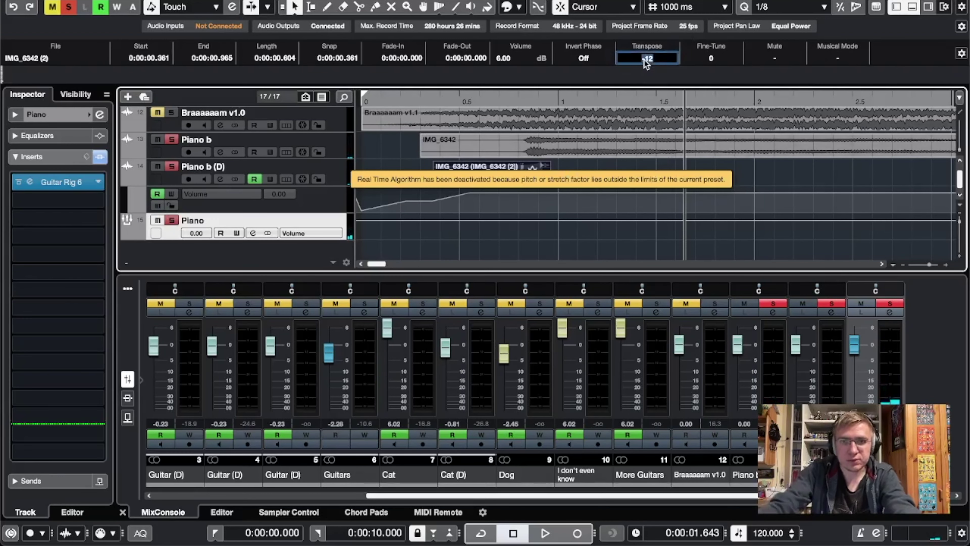
text(0)
key(Return)
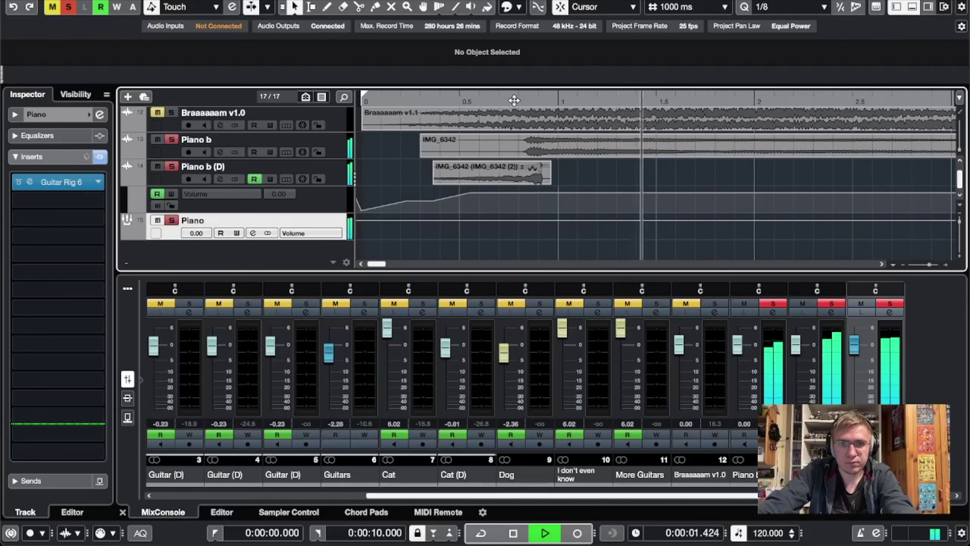
key(space)
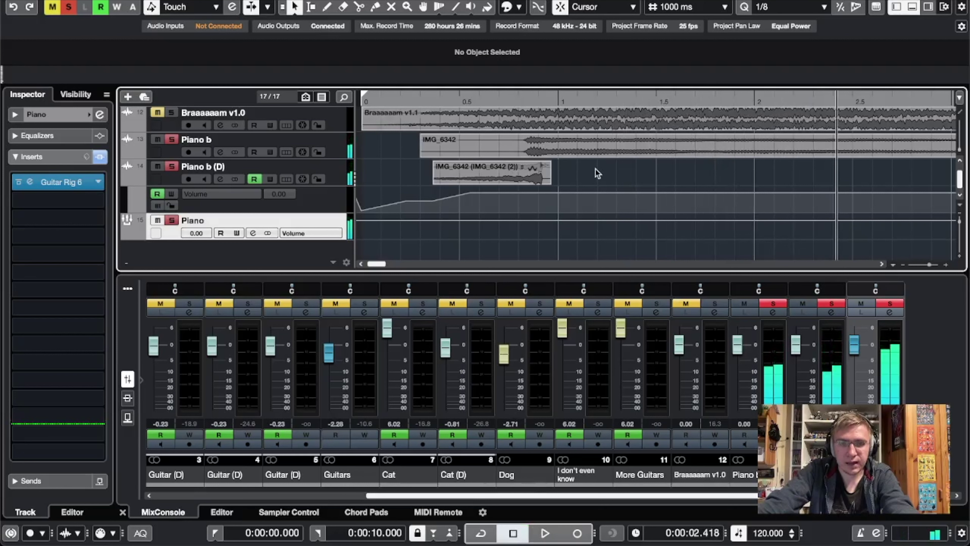
Audition the Piano b and Piano b (D) layers together with Braaaaaam v1.0 from the project start.
drag(365, 101, 346, 101)
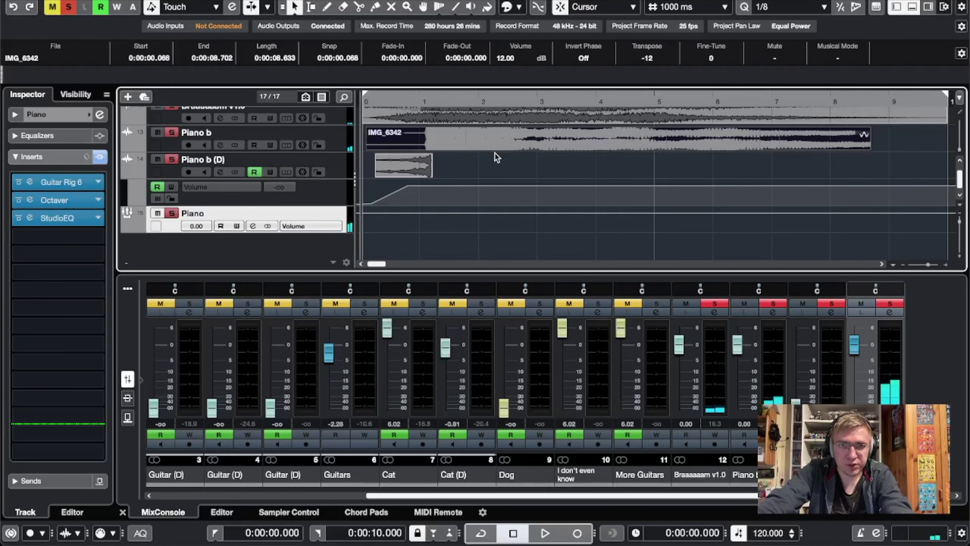
key(space)
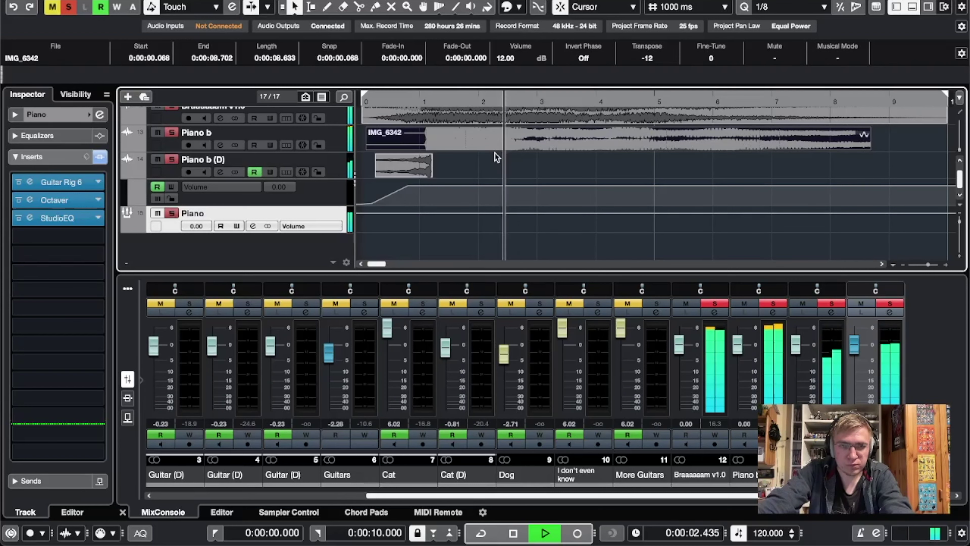
click(30, 221)
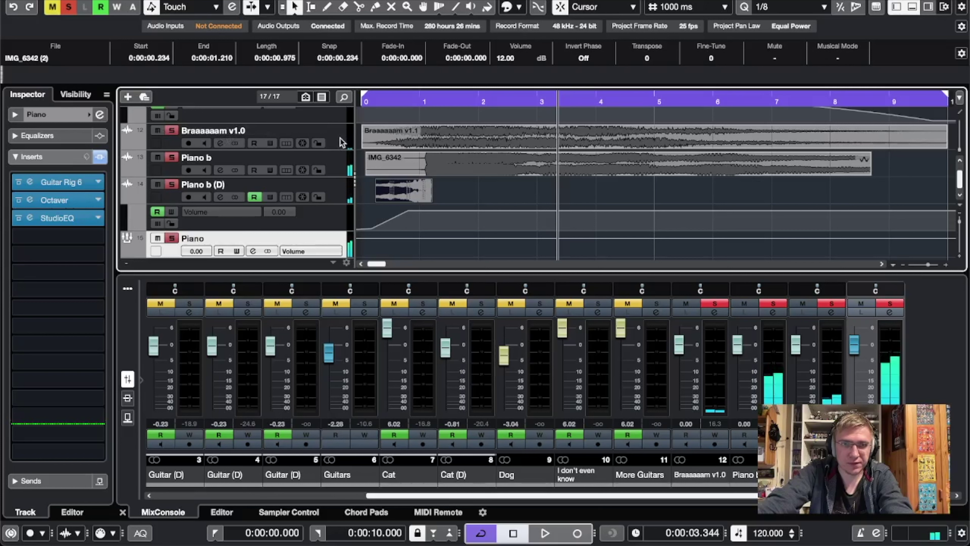
Select the Braaaaaam v1.0 track and review its bounced event alongside the piano events and the volume automation.
click(174, 136)
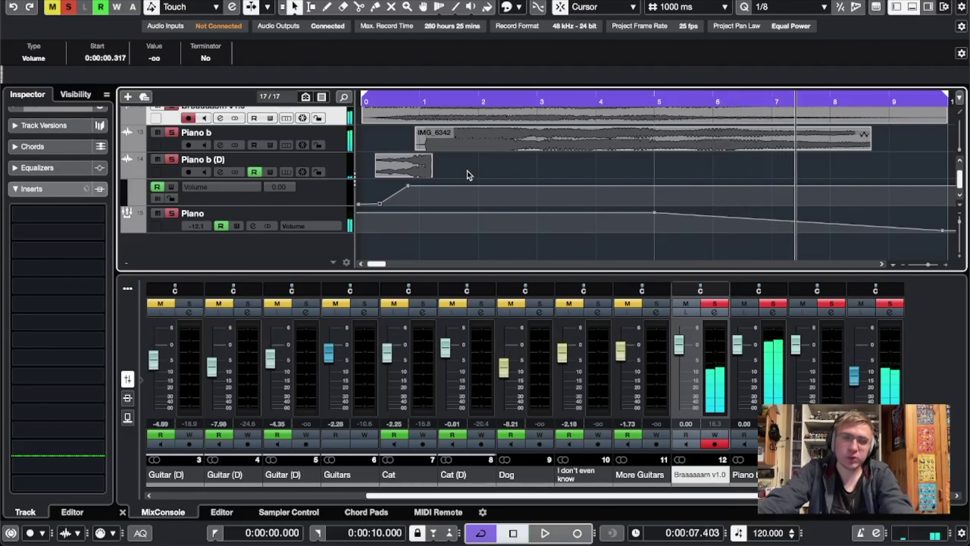
scroll(469, 175, up, 2)
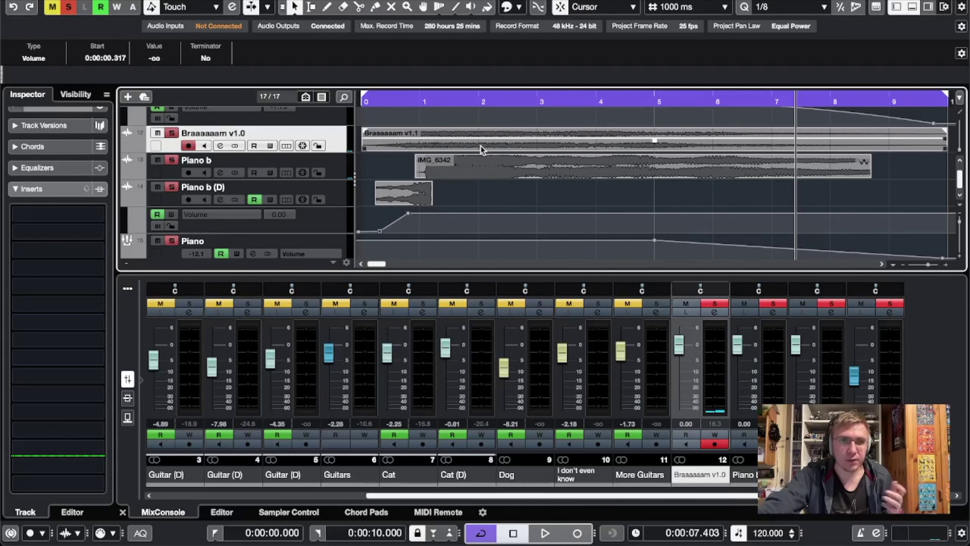
scroll(529, 192, right, 3)
scroll(529, 193, left, 3)
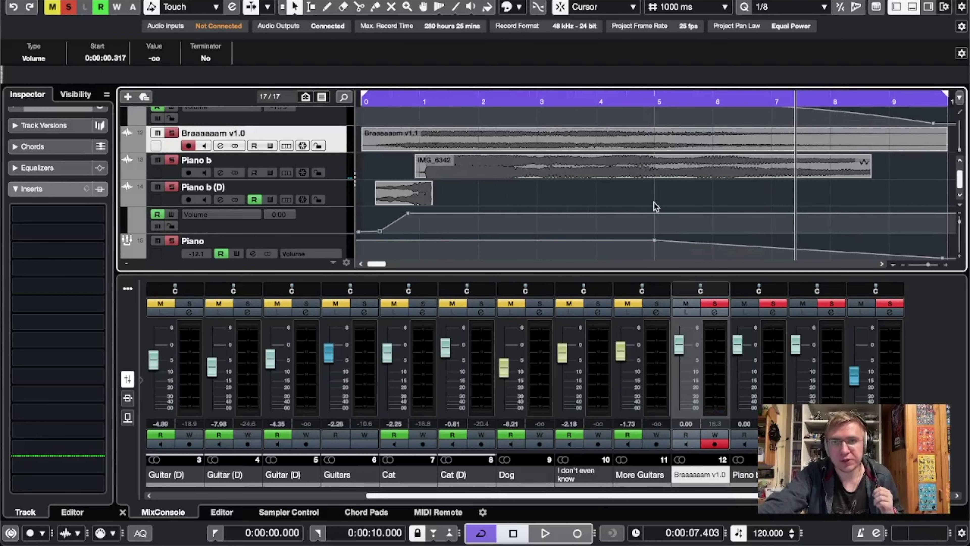